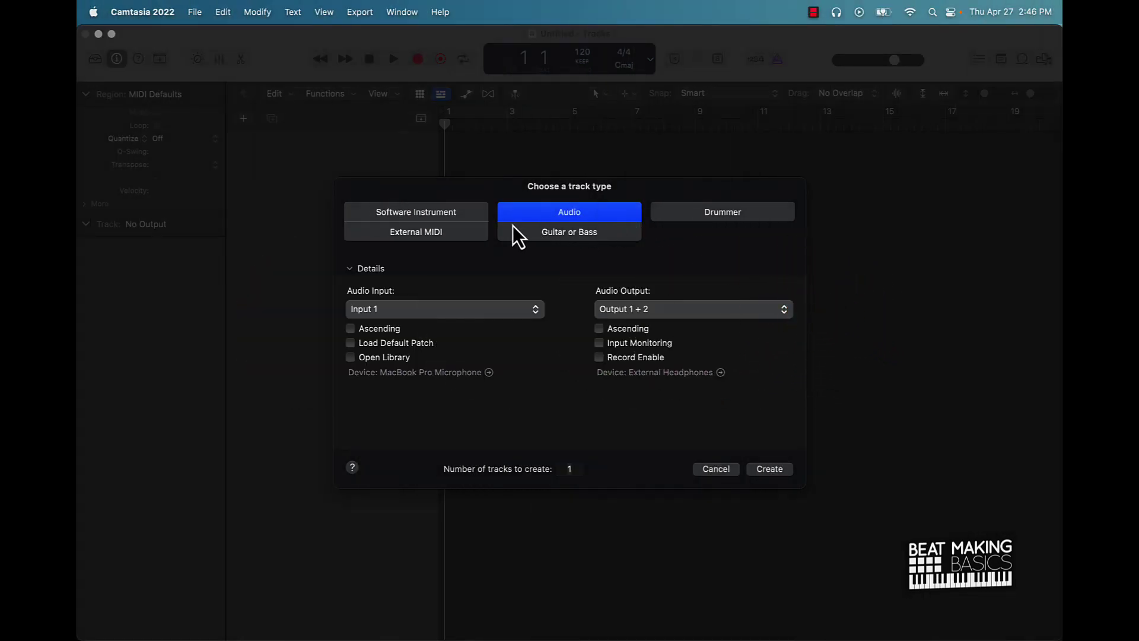
# Step: Create a software instrument track using AU Instruments > Spectrasonics > Omnisphere (Stereo)
pyautogui.click(428, 216)
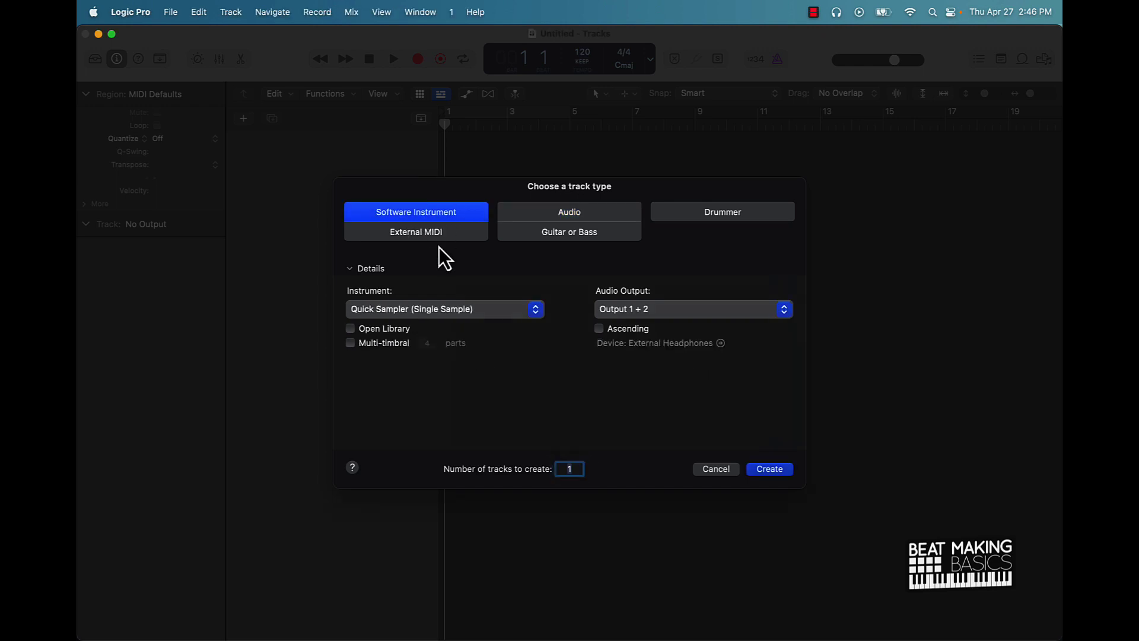
pyautogui.click(437, 305)
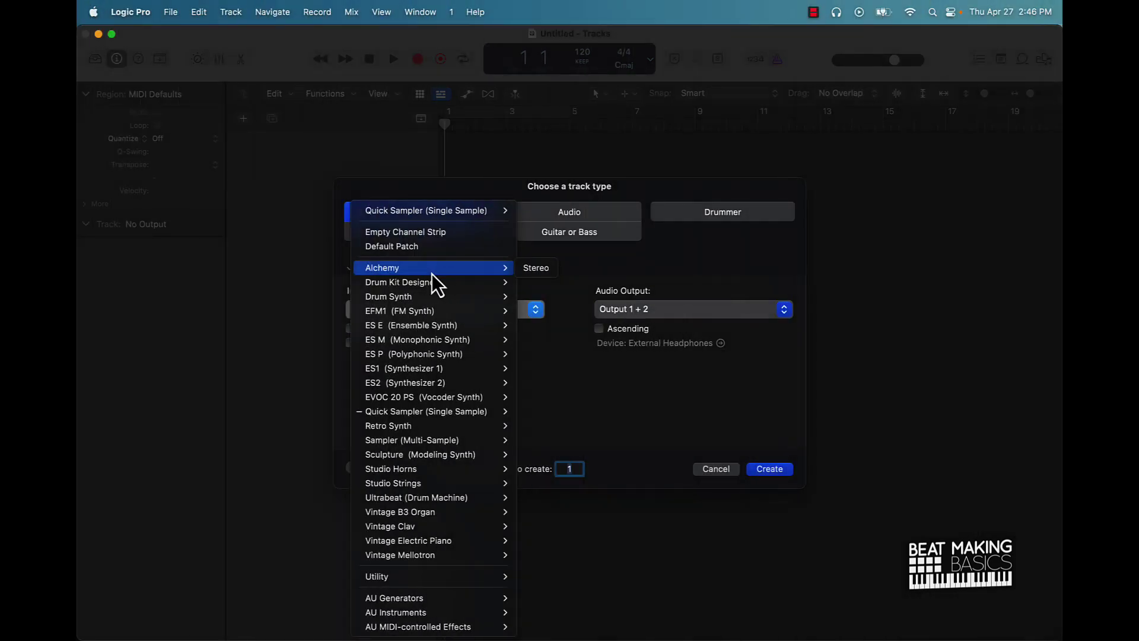
pyautogui.moveTo(452, 615)
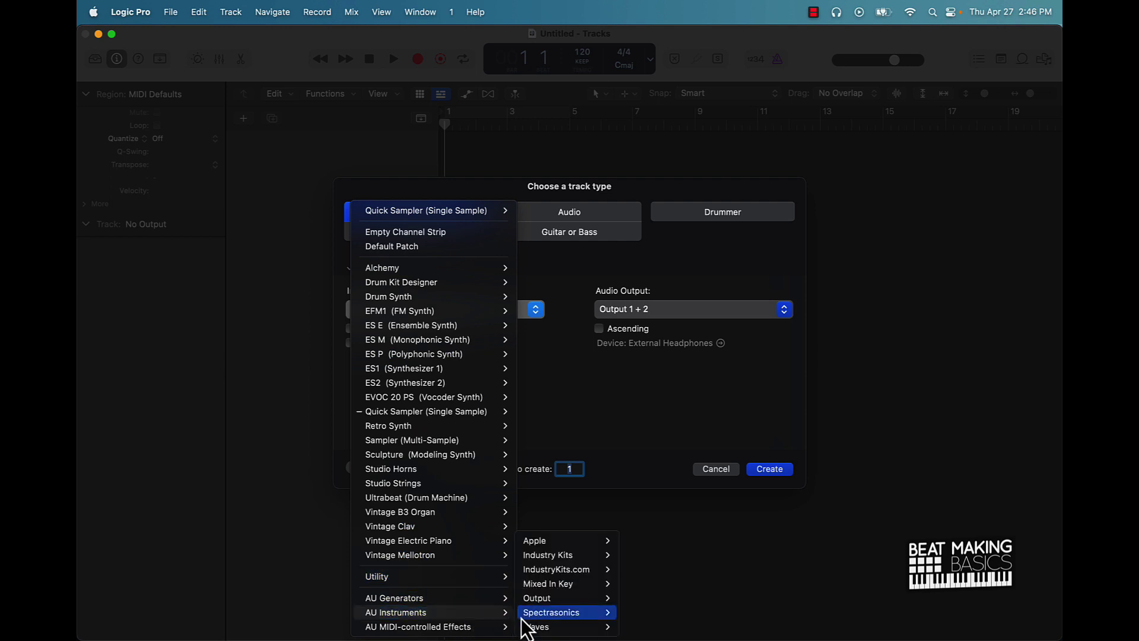
pyautogui.moveTo(563, 626)
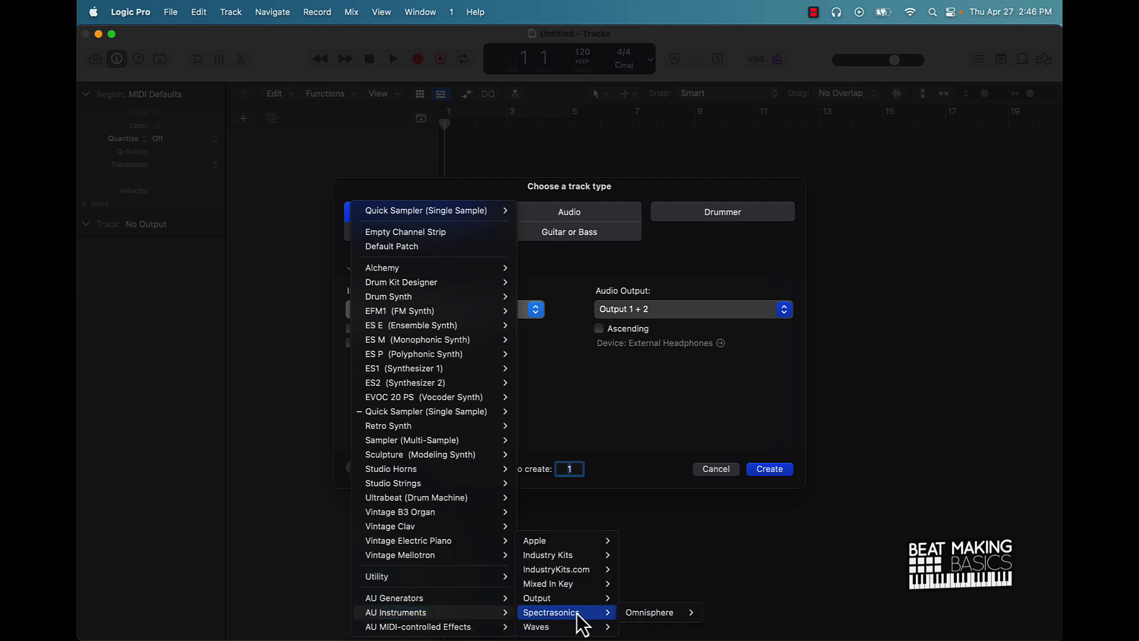
pyautogui.moveTo(653, 613)
pyautogui.click(722, 612)
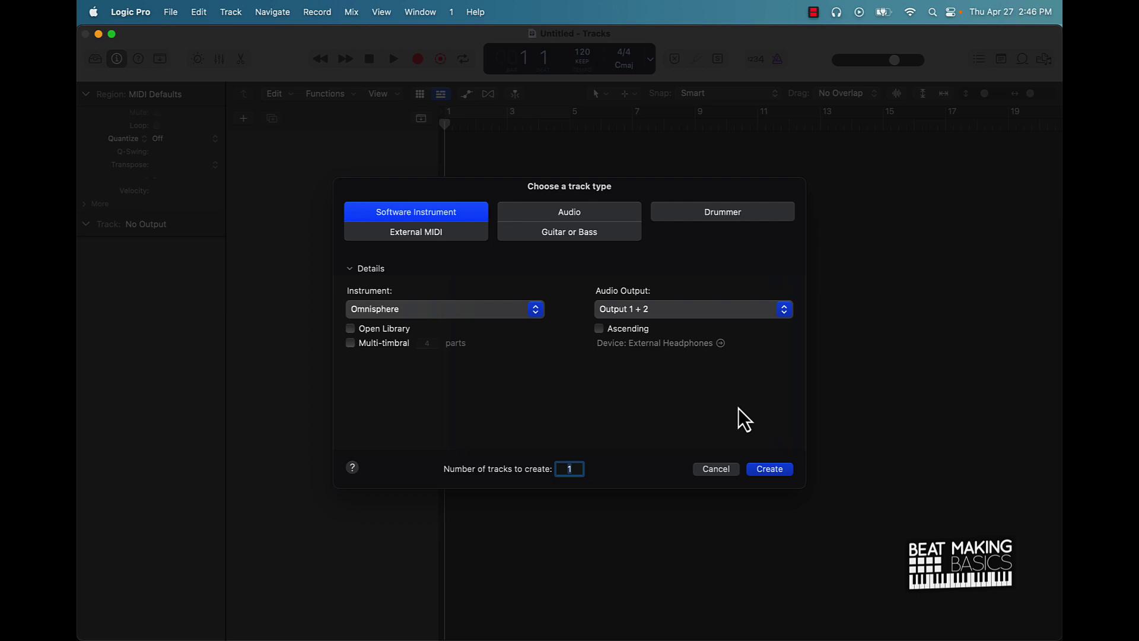
pyautogui.click(760, 471)
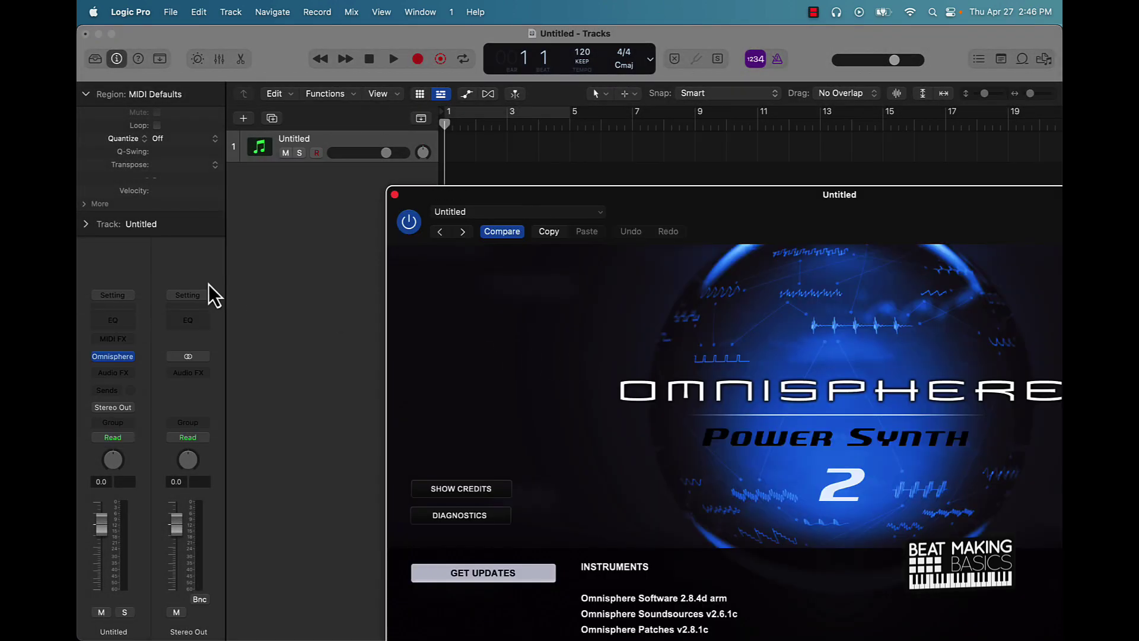
# Step: Dismiss the Omnisphere splash and set the patch directory to SuperStarO Omnisphere 2 Preset Bank
pyautogui.click(648, 501)
pyautogui.click(505, 212)
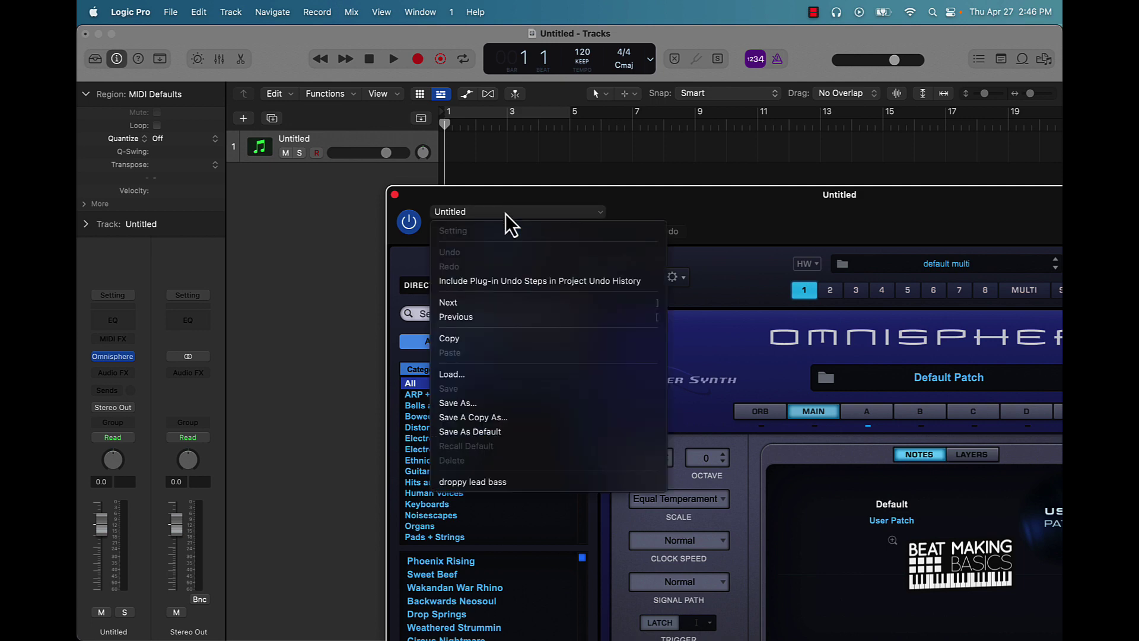
pyautogui.click(415, 285)
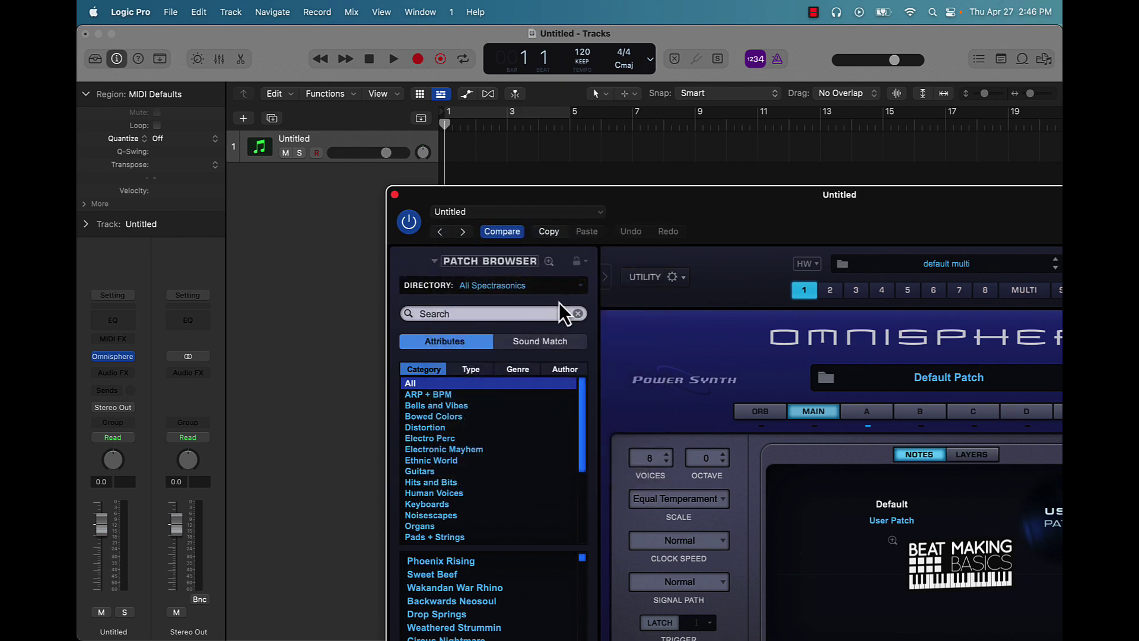
pyautogui.click(574, 286)
pyautogui.moveTo(539, 388)
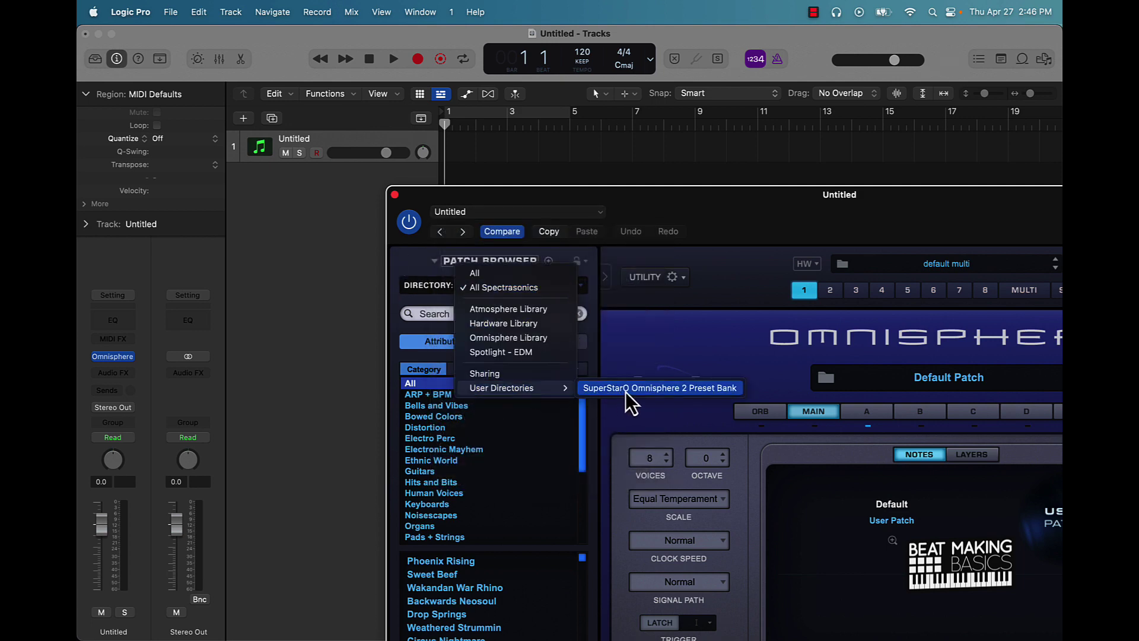
pyautogui.click(686, 388)
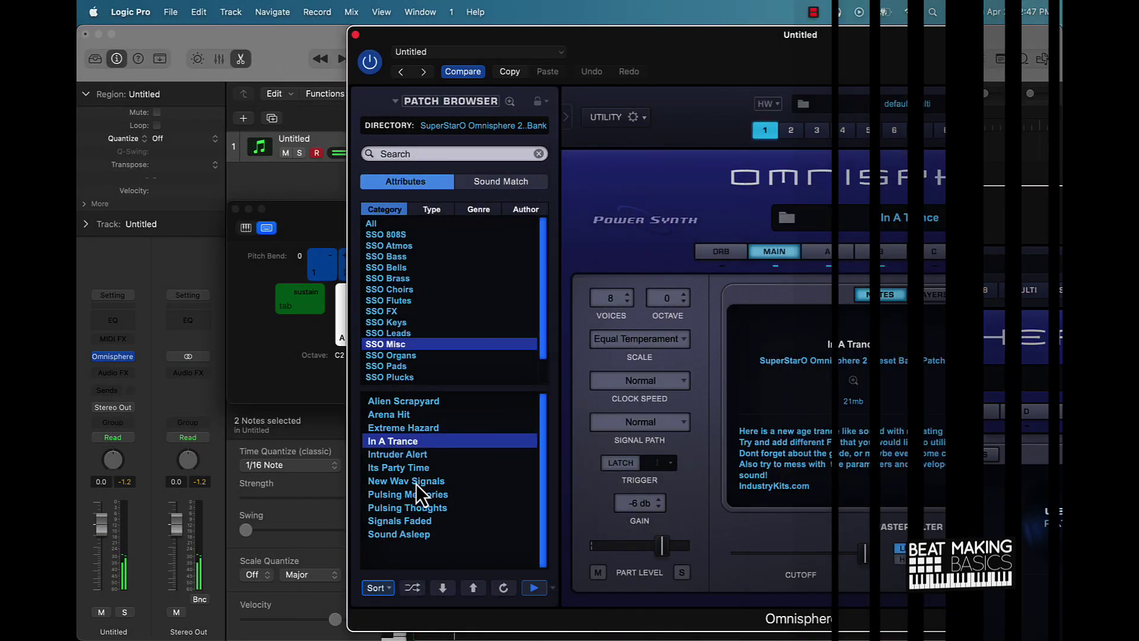
# Step: Load the Intruder Alert patch, drag one melody note down to C3, and play it back
pyautogui.click(419, 455)
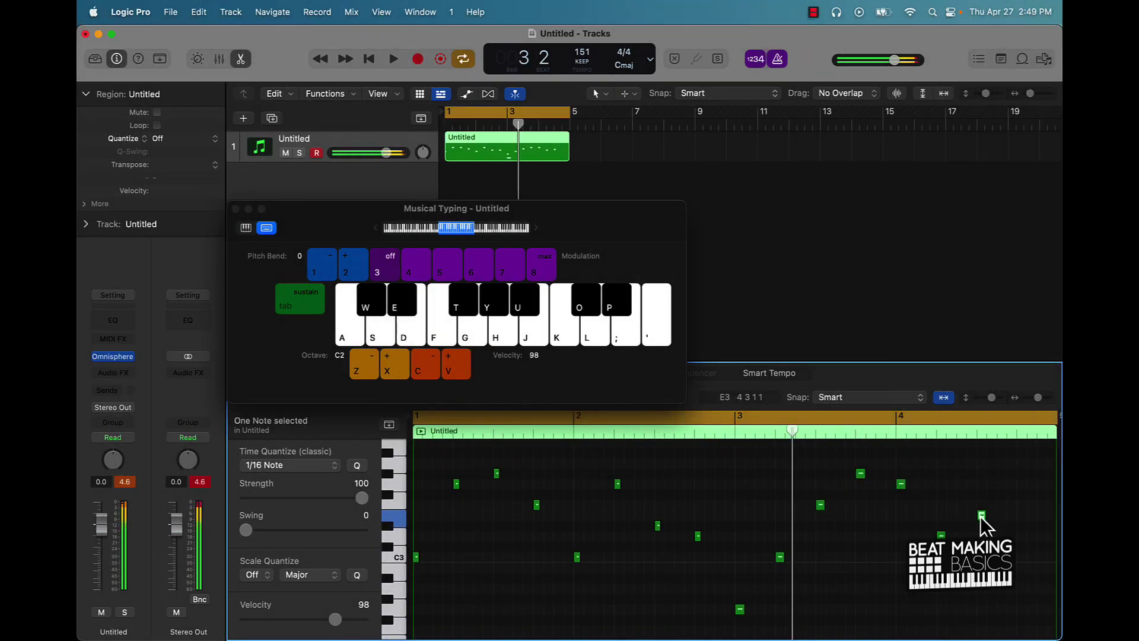
pyautogui.moveTo(980, 516); pyautogui.dragTo(1028, 574)
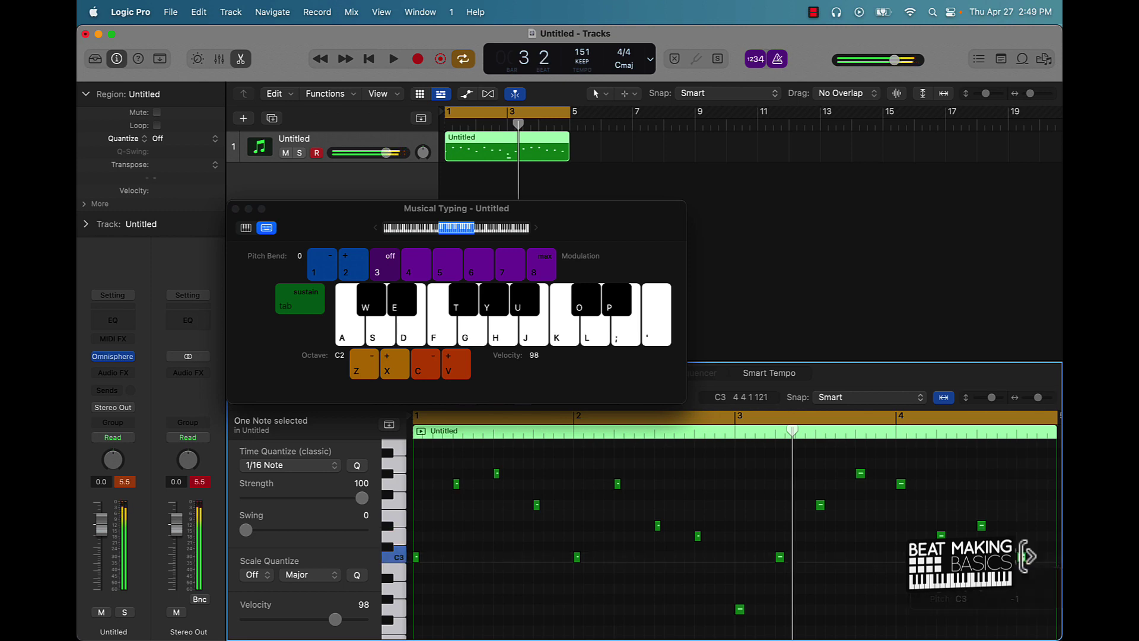
pyautogui.click(1016, 573)
pyautogui.press('space')
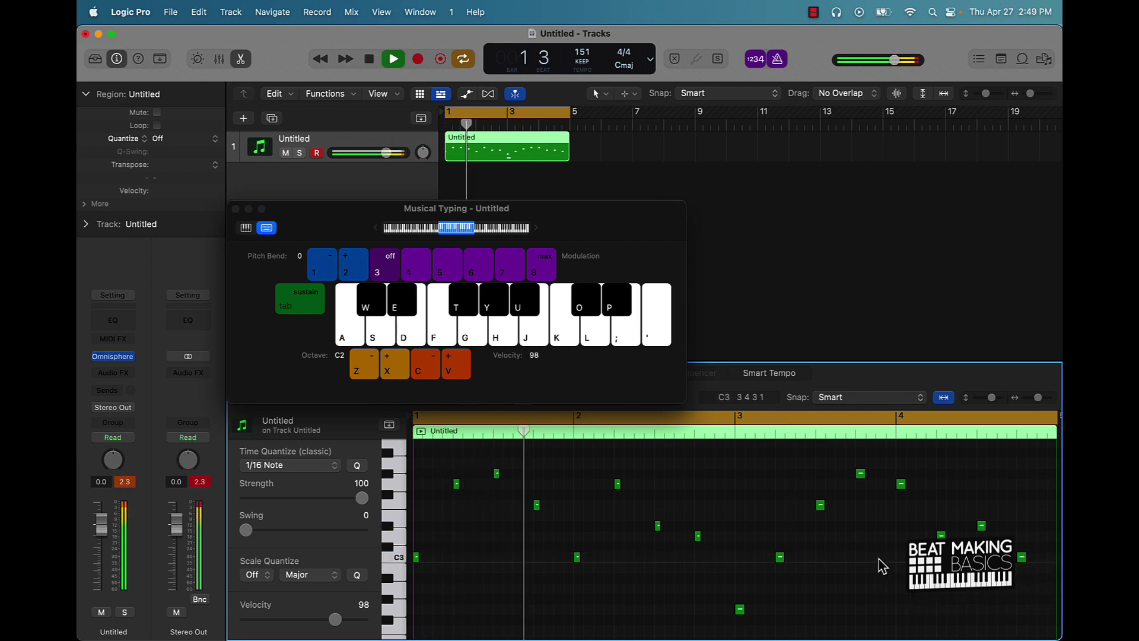
# Step: Switch the Omnisphere patch to the SSO Misc patch 'Its Party Time'
pyautogui.moveTo(102, 361)
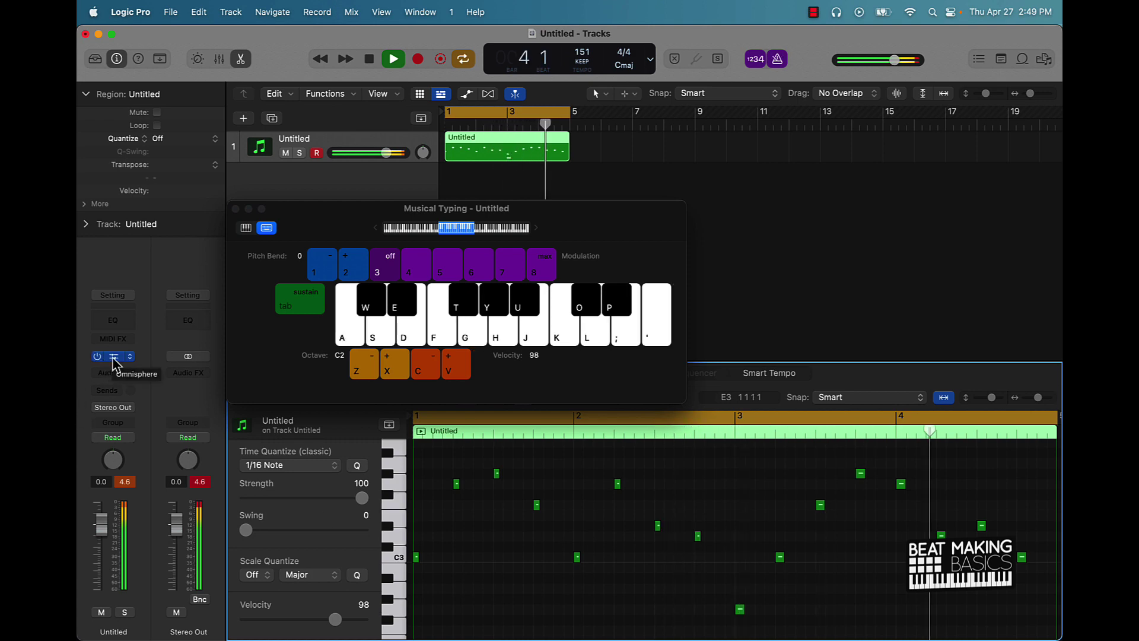
pyautogui.click(113, 356)
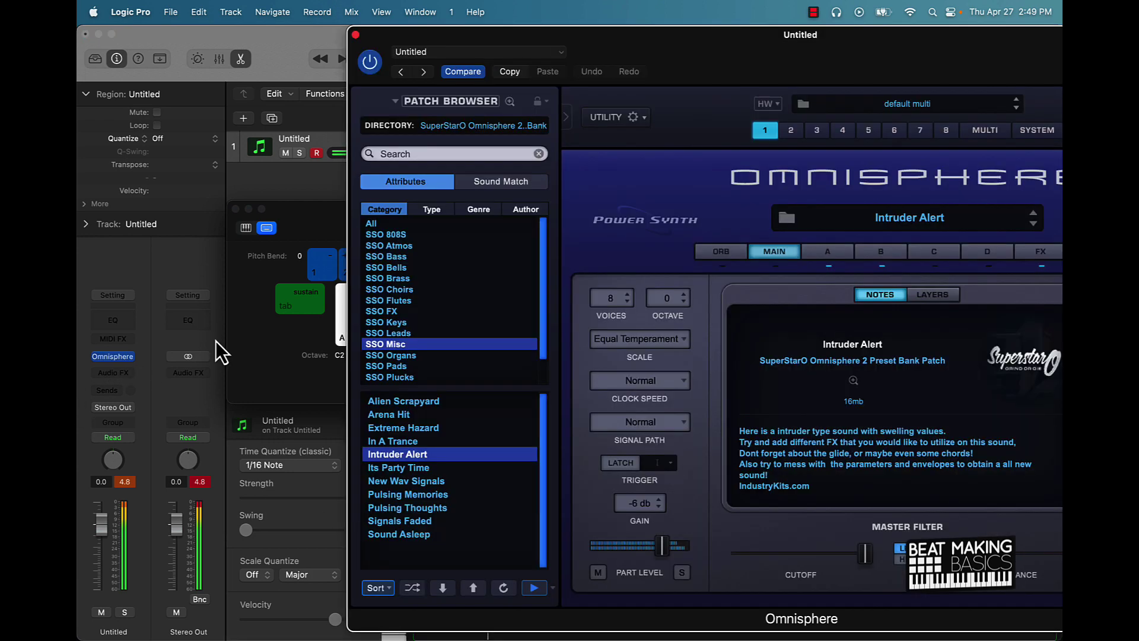
pyautogui.click(422, 468)
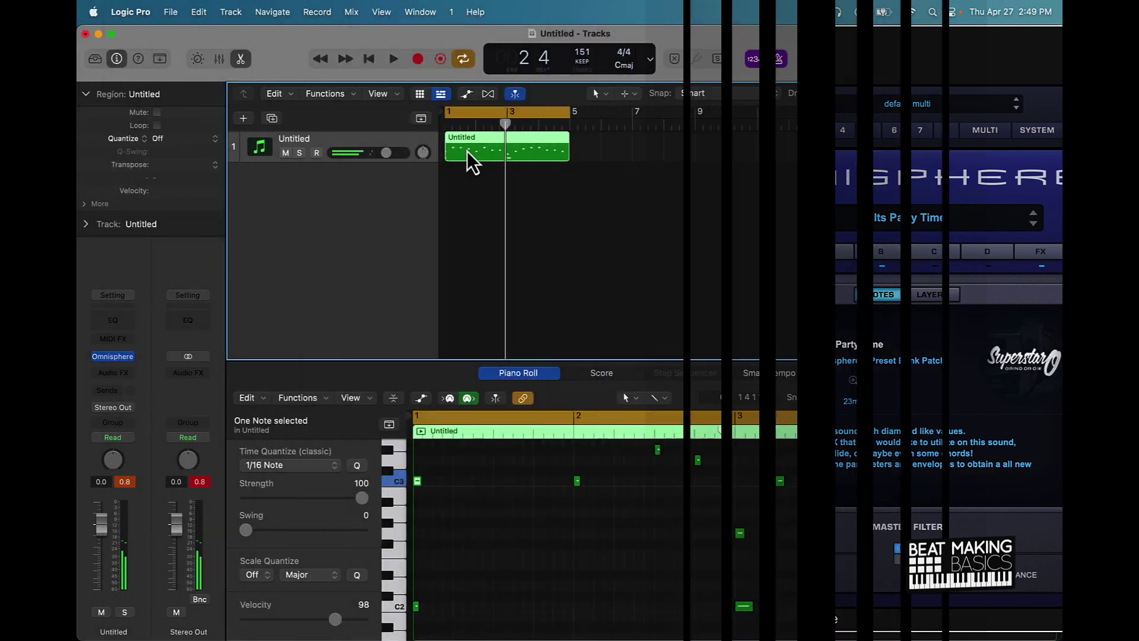
# Step: Make a Quick Sampler track from Untitled.wav, mute track 1, enable Follow Tempo, and show Musical Typing
pyautogui.moveTo(466, 152); pyautogui.dragTo(380, 289)
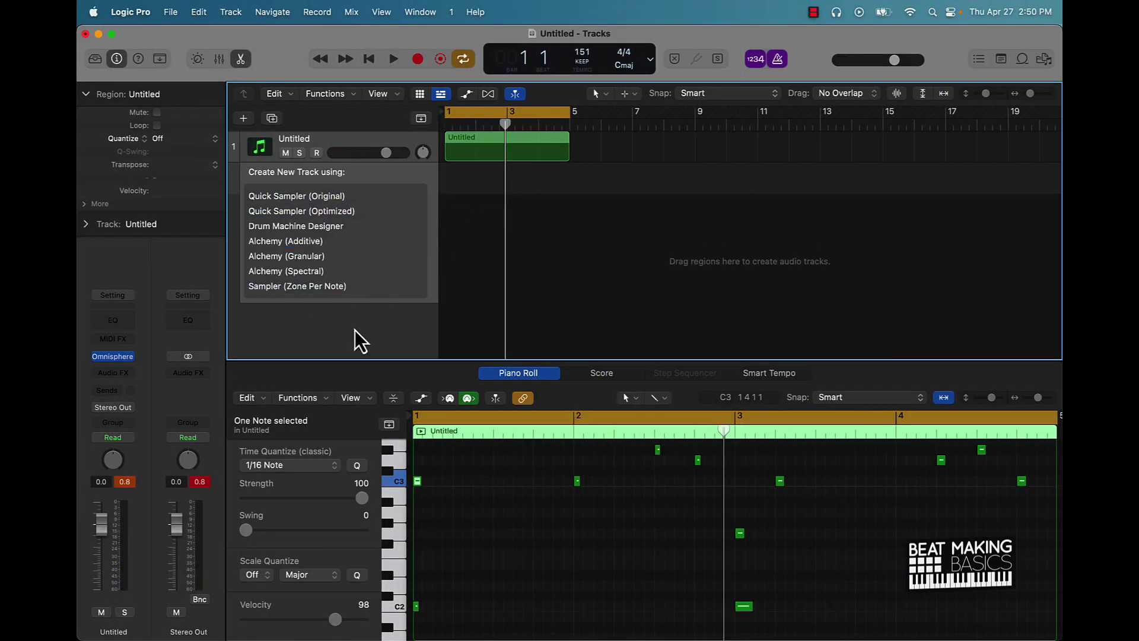
pyautogui.press('Escape')
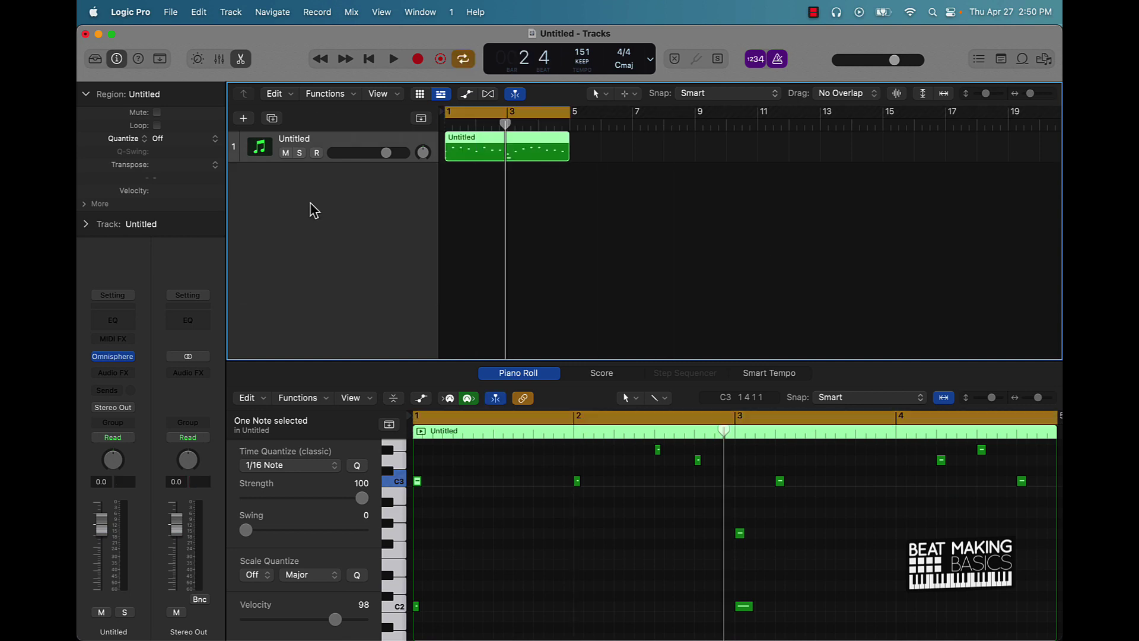
pyautogui.click(286, 153)
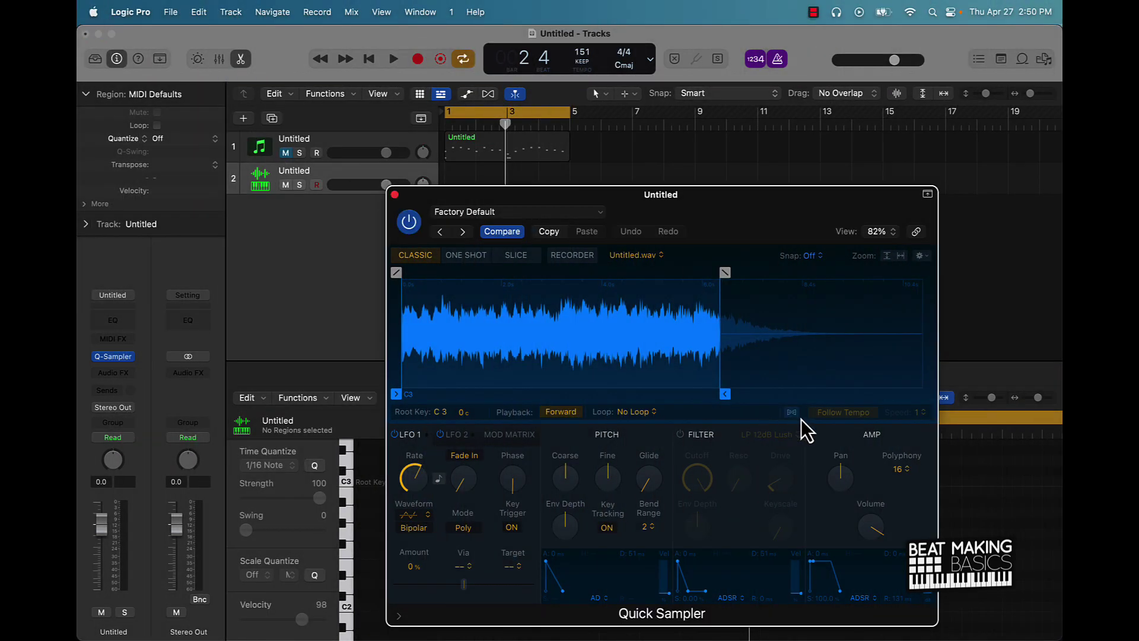
pyautogui.click(793, 413)
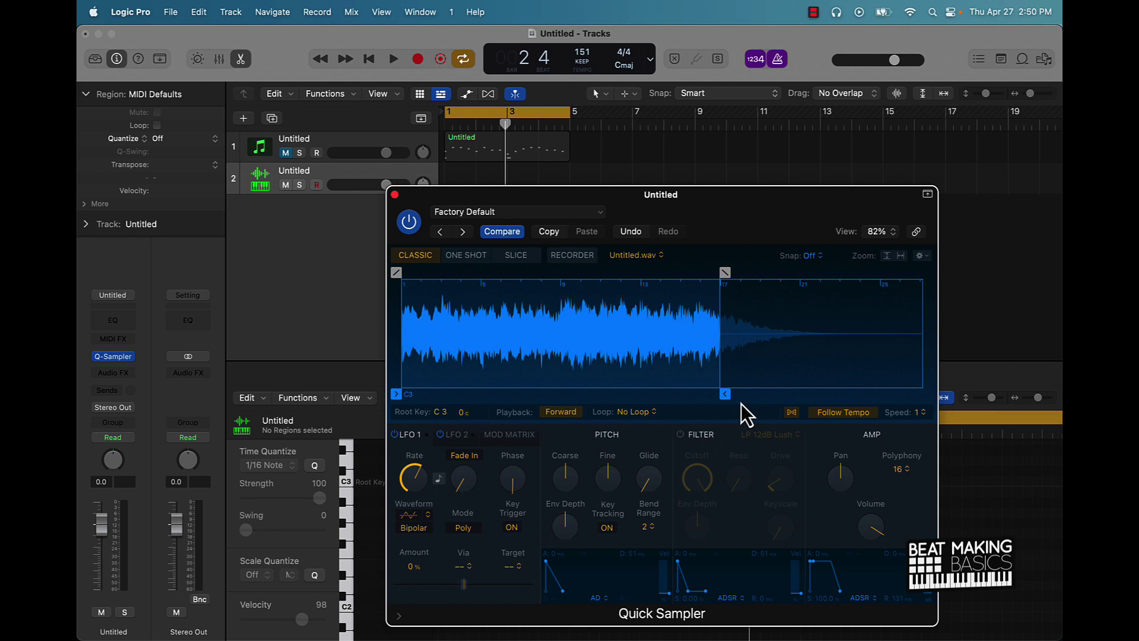
pyautogui.press('super+k')
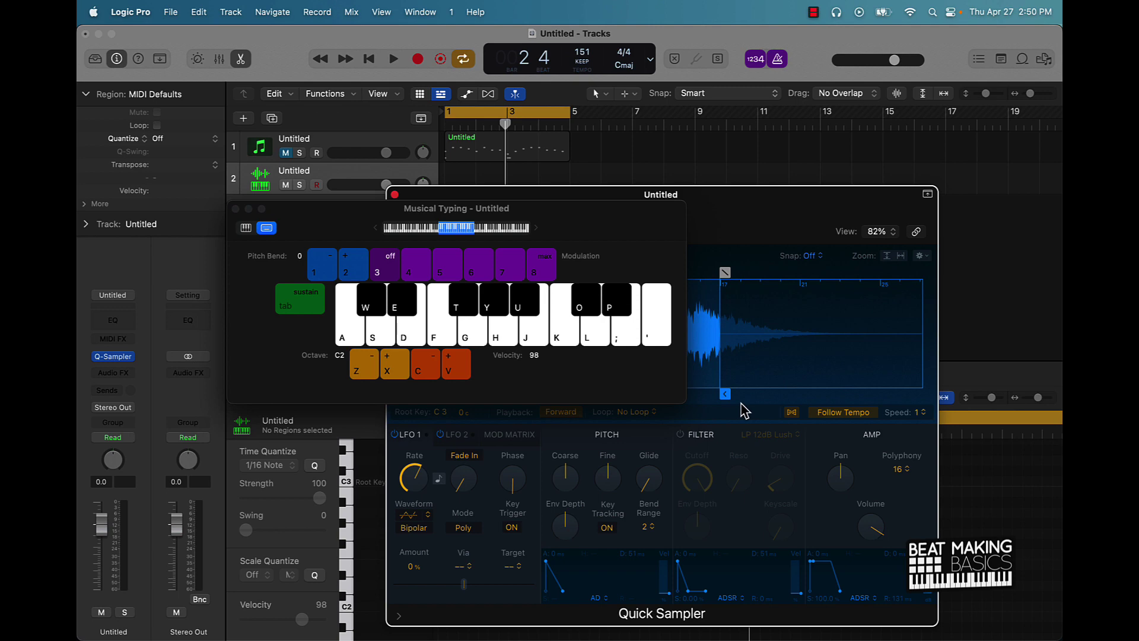
# Step: Record a held J note from Musical Typing as a new sampler region at bar 1
pyautogui.press('j')
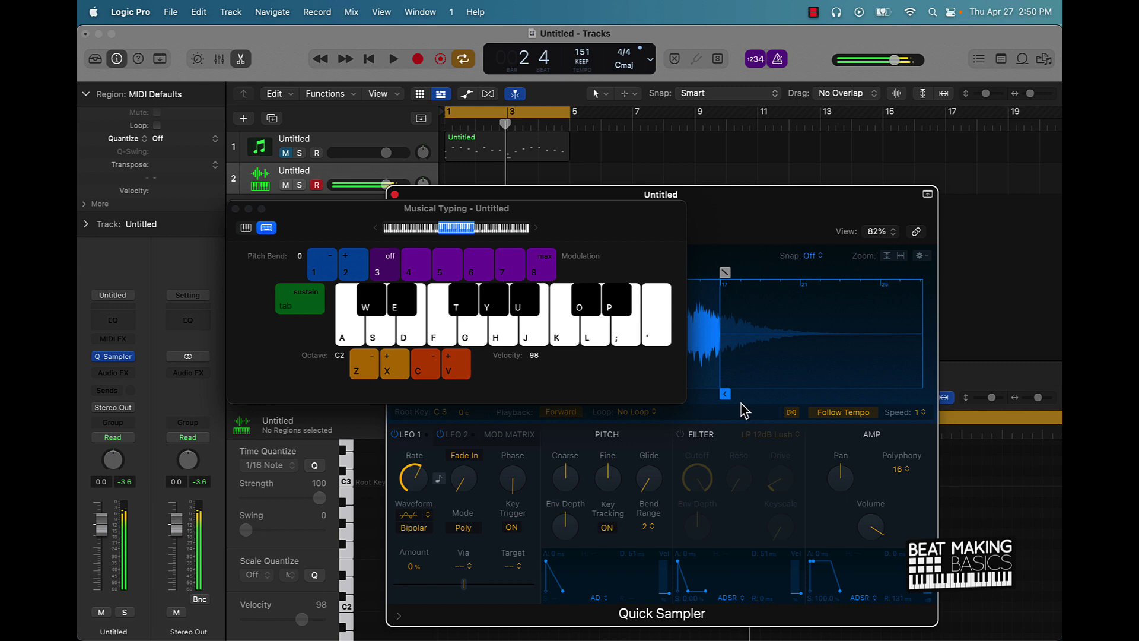
pyautogui.press('r')
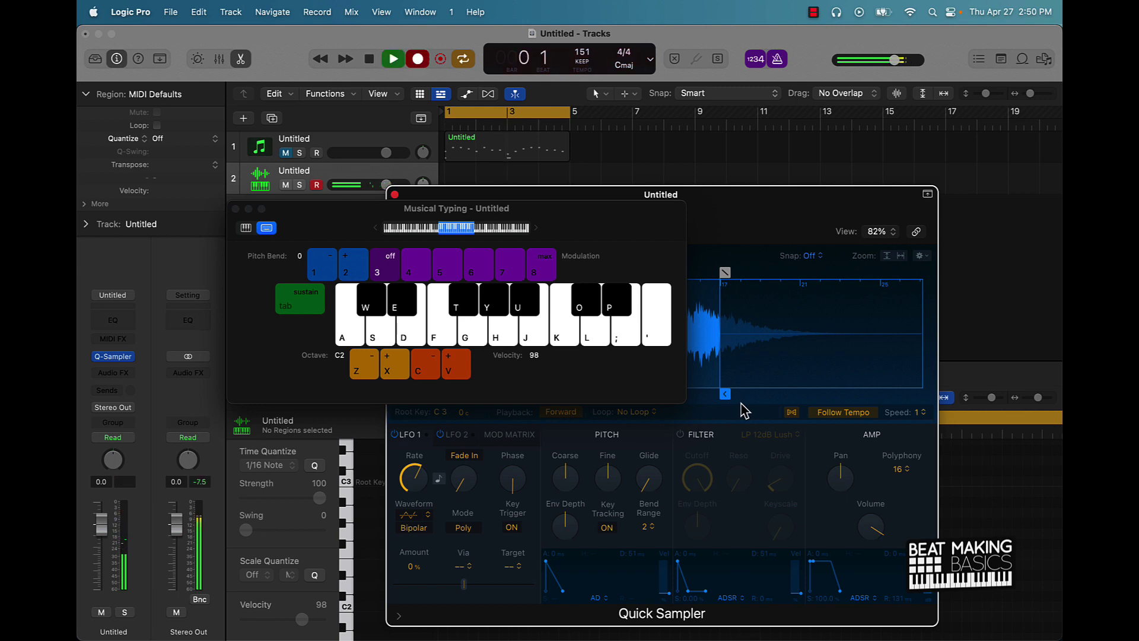
pyautogui.press('j')
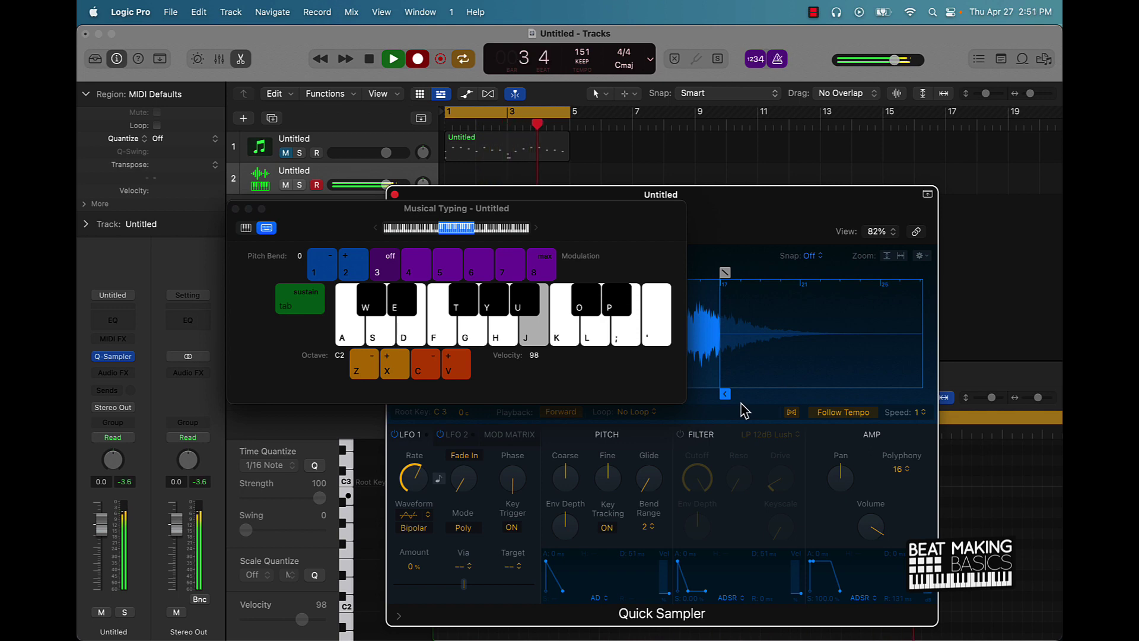
pyautogui.press('space')
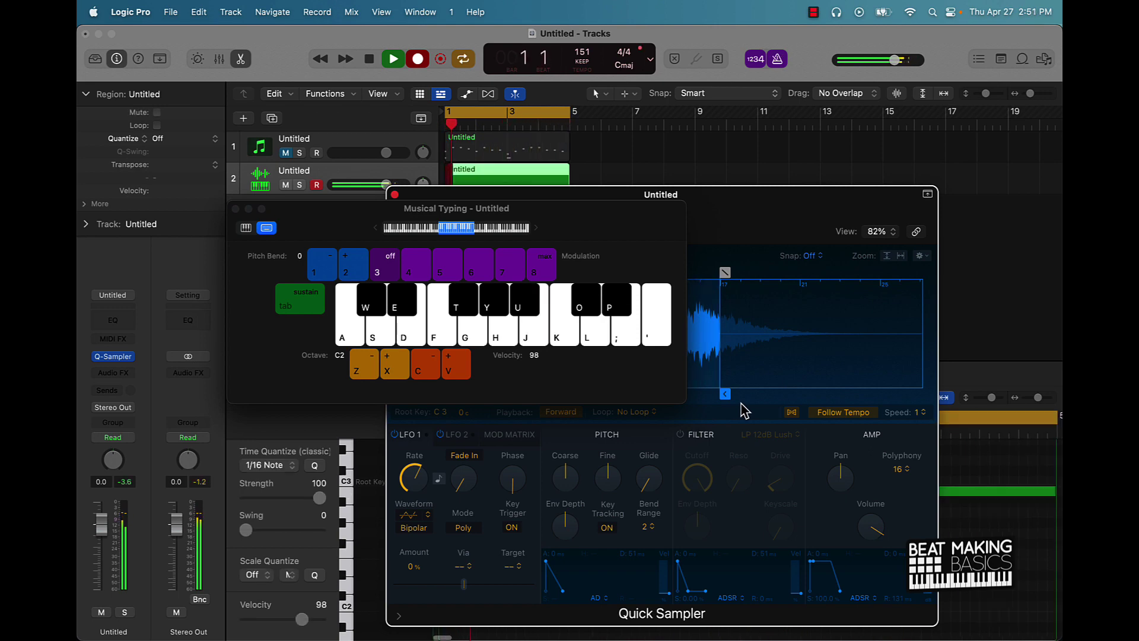
# Step: Close the keyboard and sampler windows, select the sampler note, and play the beat
pyautogui.click(236, 209)
pyautogui.click(394, 194)
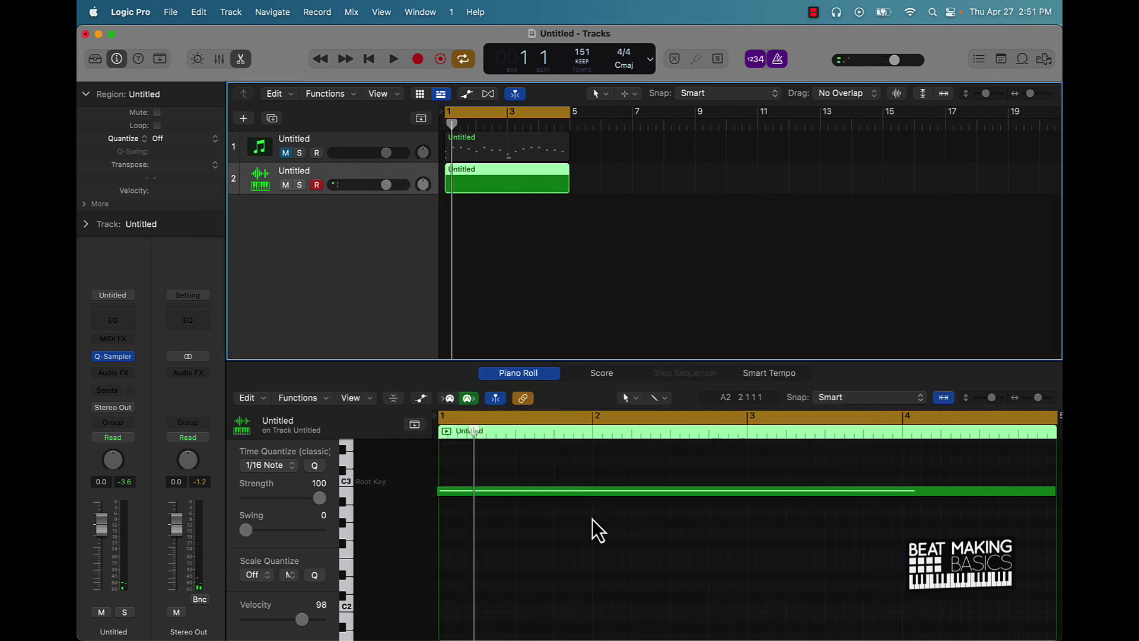
pyautogui.moveTo(581, 540); pyautogui.dragTo(333, 473)
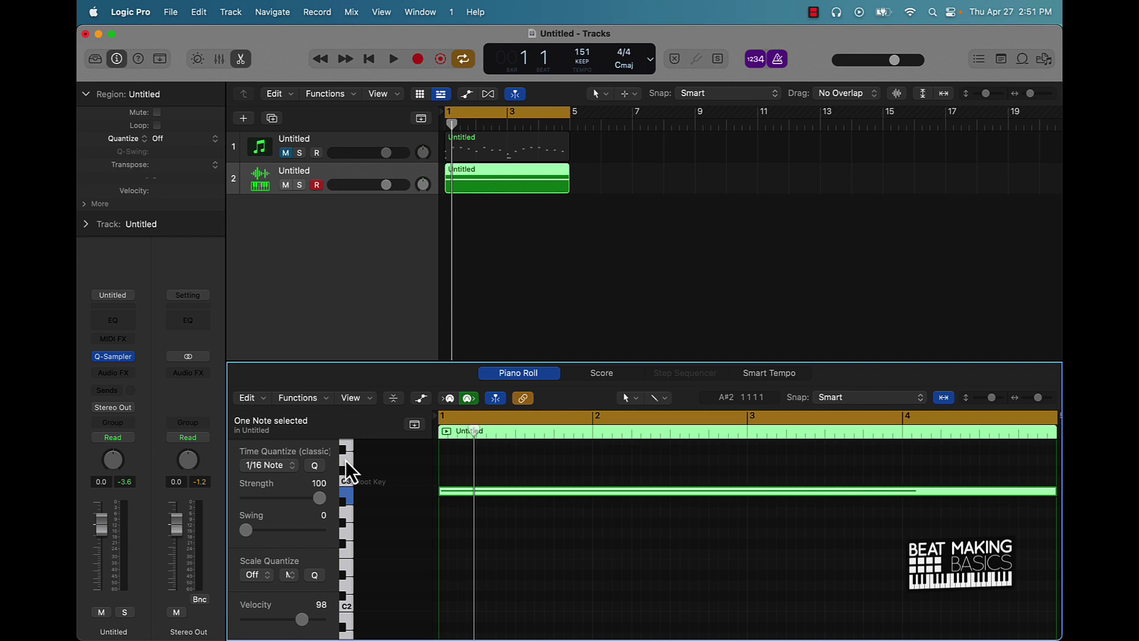
pyautogui.press('space')
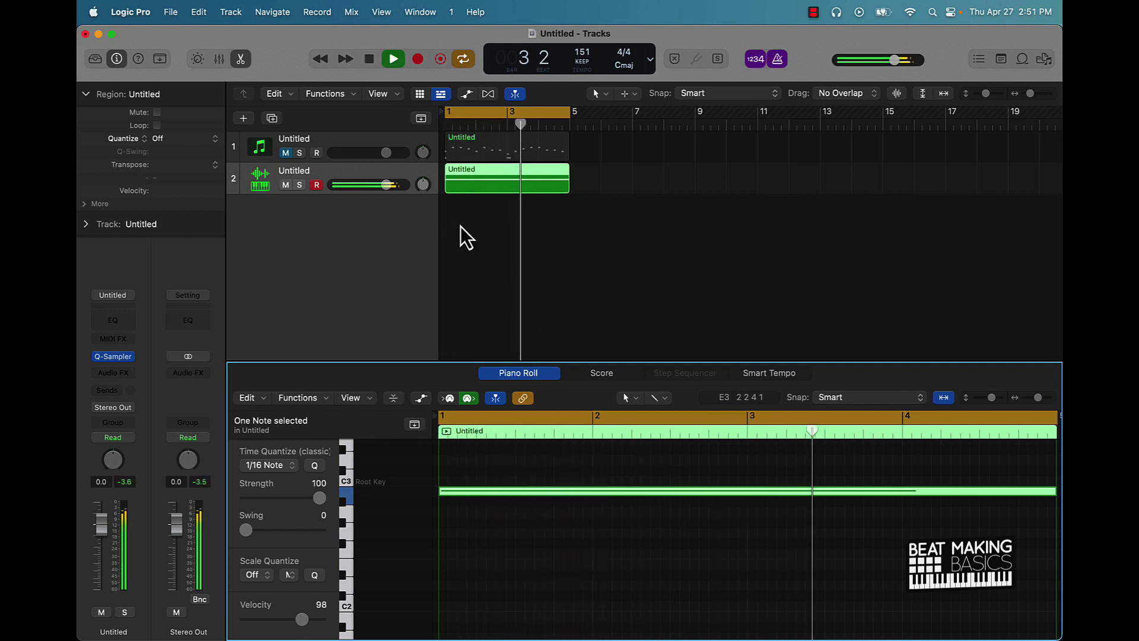
pyautogui.press('space')
# Step: Duplicate the sampler track, copy the region to track 3, transpose it +12, and set -3.0 dB
pyautogui.click(336, 173)
pyautogui.press('super+d')
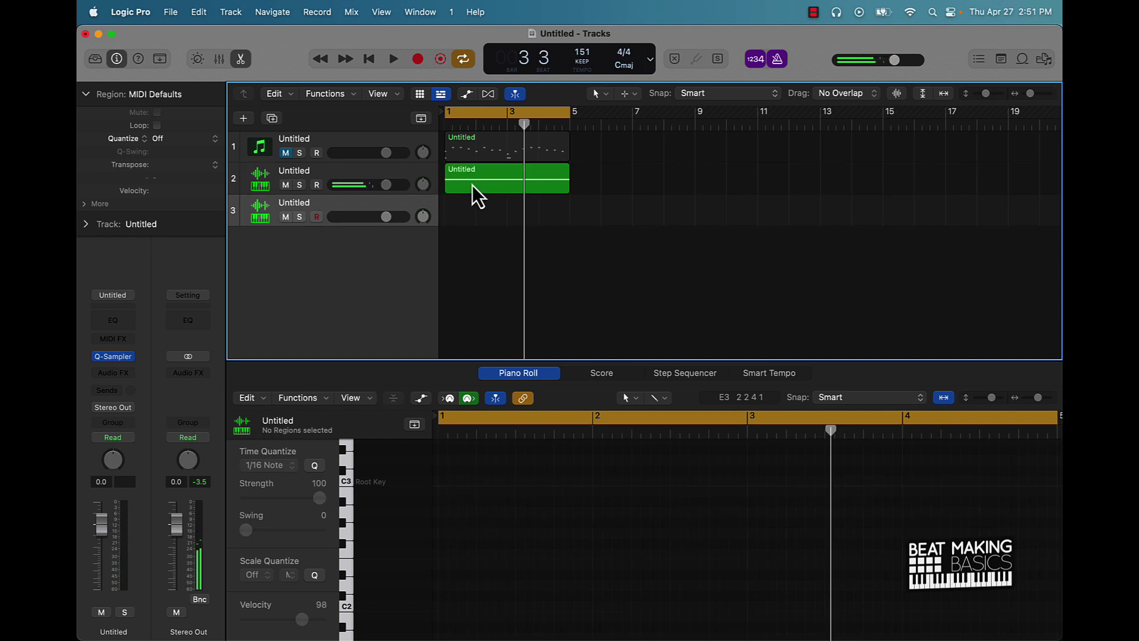
pyautogui.moveTo(473, 185); pyautogui.dragTo(474, 206)
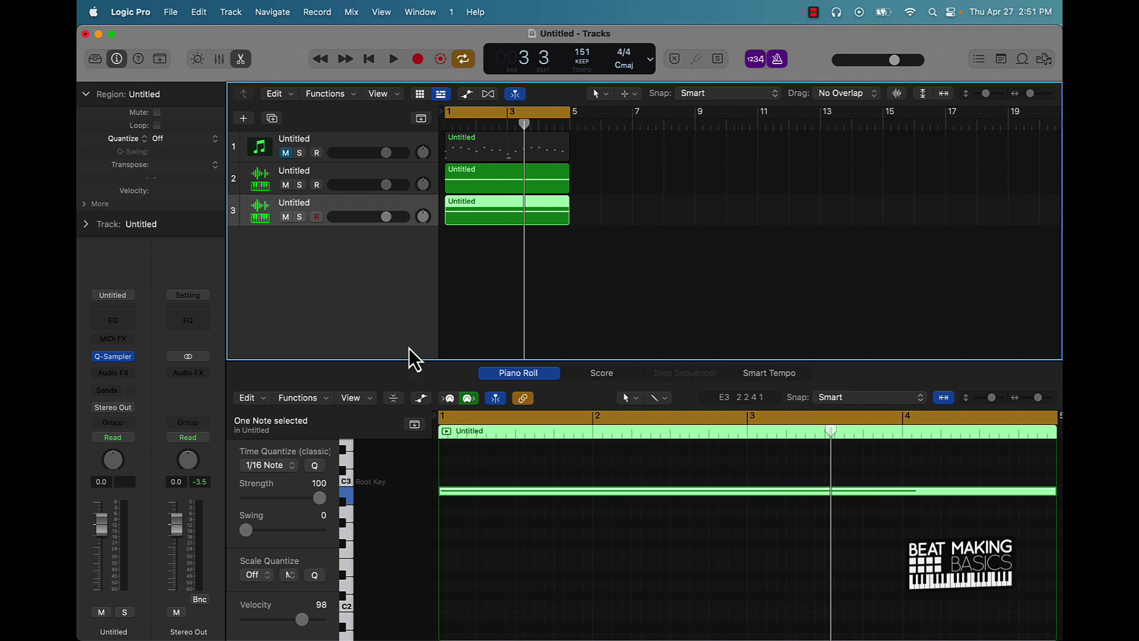
pyautogui.keyDown('ctrl'); pyautogui.keyDown('alt'); pyautogui.click(673, 536); pyautogui.keyUp('alt'); pyautogui.keyUp('ctrl')
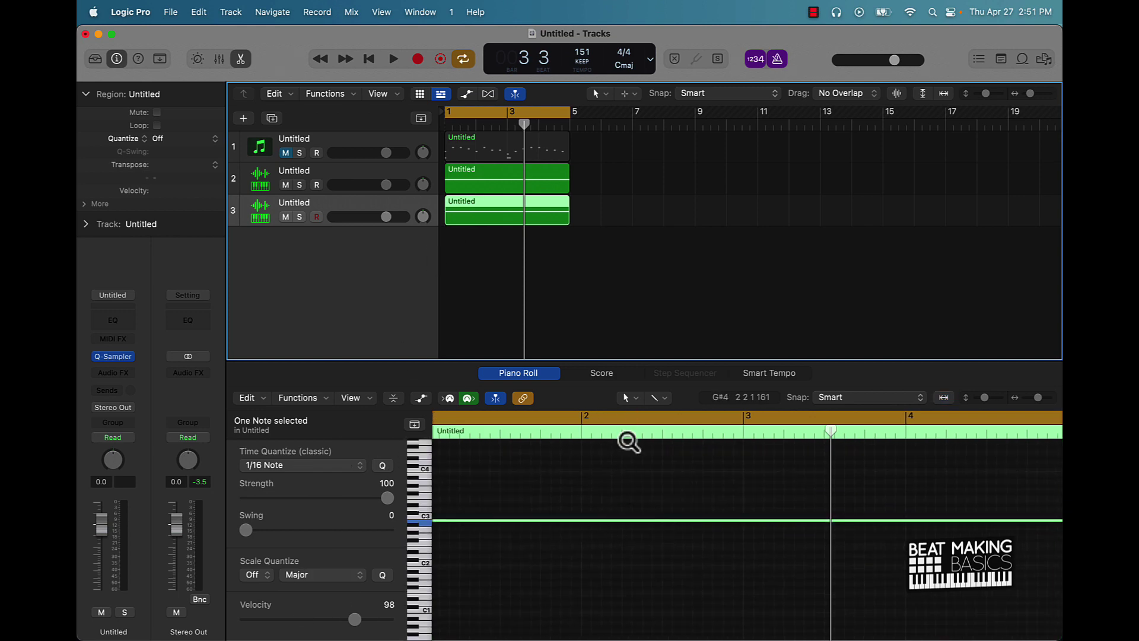
pyautogui.hotkey('alt', 'shift', 'Up')
pyautogui.press('Return')
pyautogui.press('space')
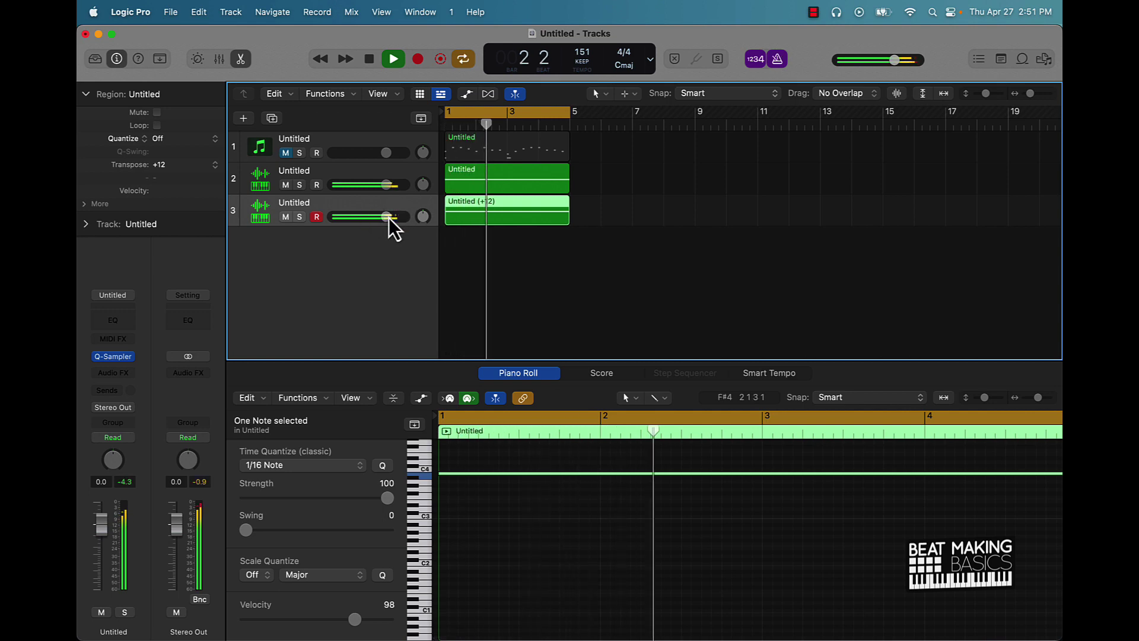
pyautogui.moveTo(392, 219); pyautogui.dragTo(365, 195)
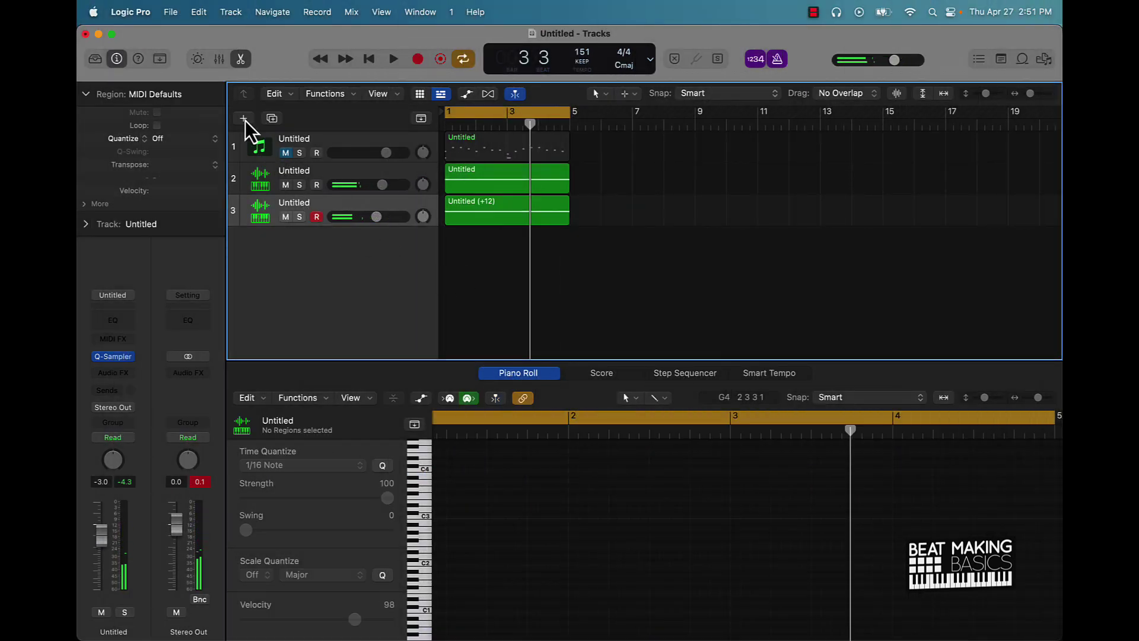
# Step: Create a new software instrument track with a stereo Quick Sampler
pyautogui.click(244, 118)
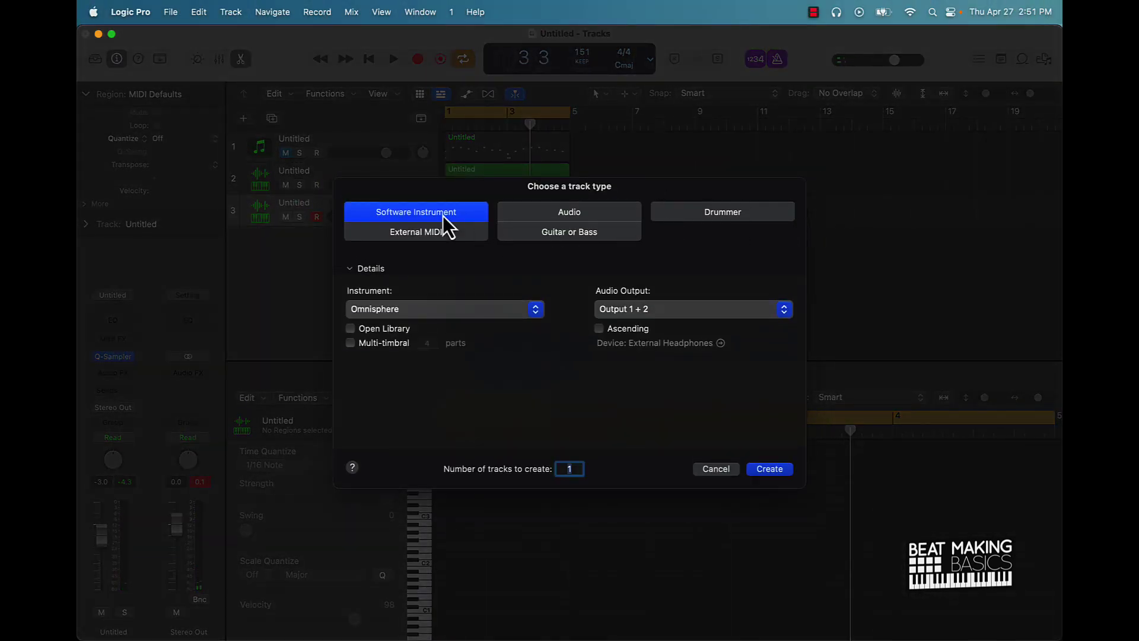
pyautogui.click(452, 312)
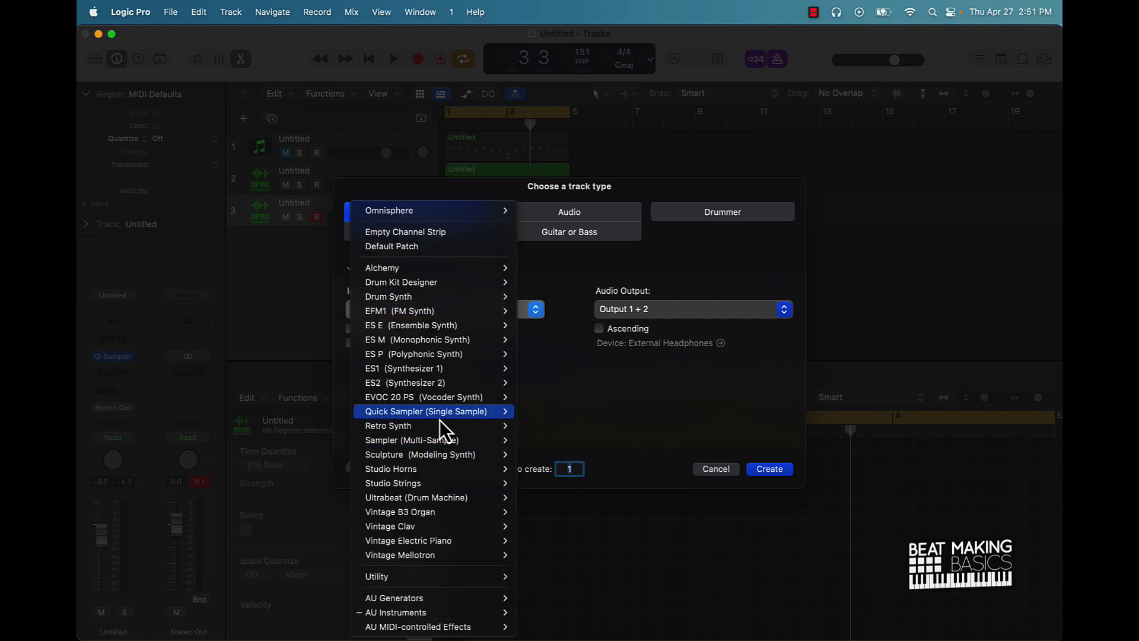
pyautogui.moveTo(440, 418)
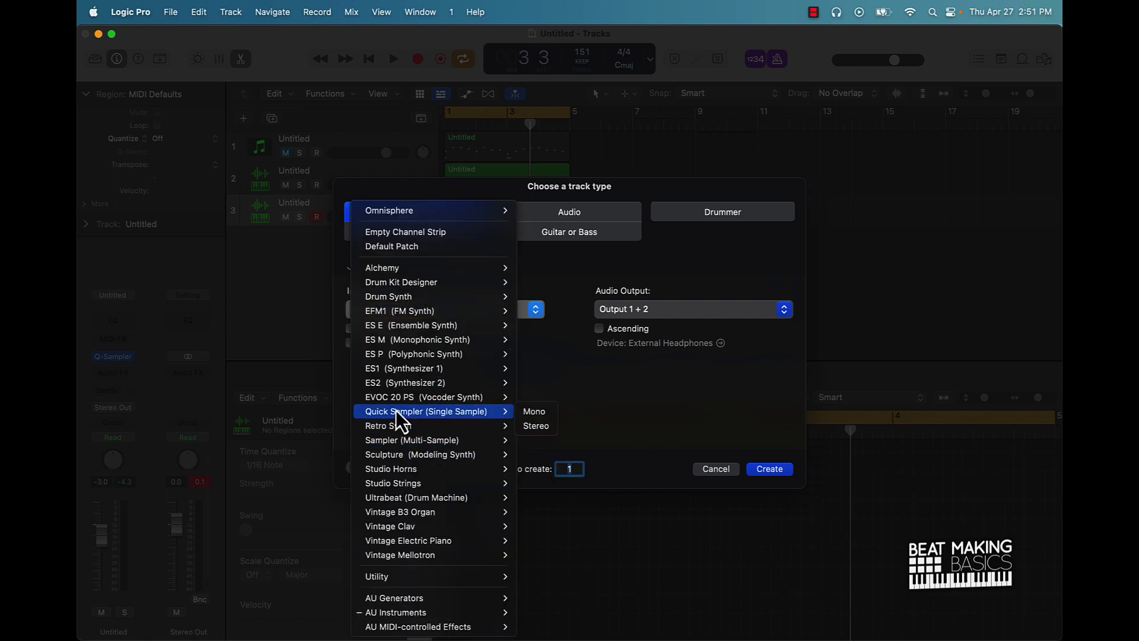
pyautogui.click(536, 426)
pyautogui.click(771, 469)
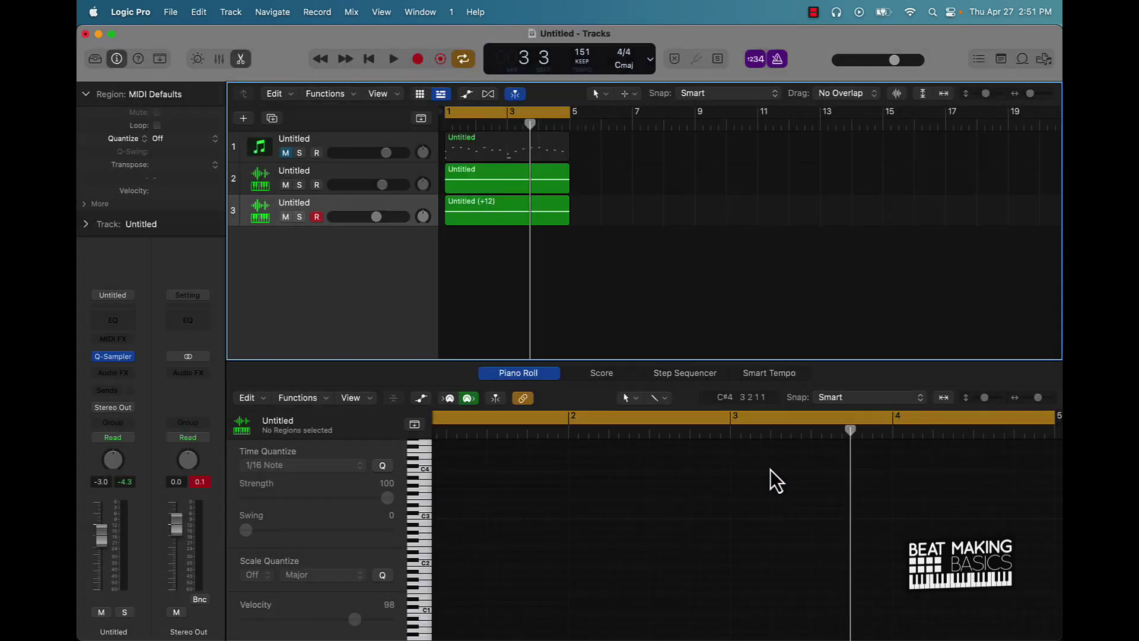
# Step: Move the Quick Sampler window and browse its list of saved presets
pyautogui.moveTo(666, 199); pyautogui.dragTo(485, 151)
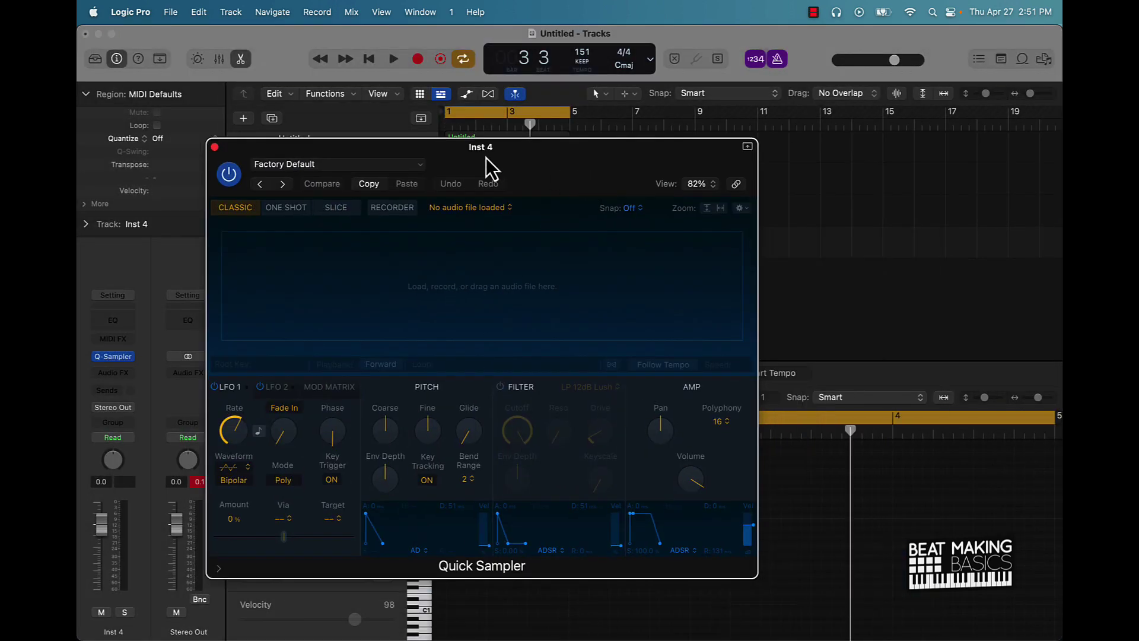
pyautogui.click(320, 164)
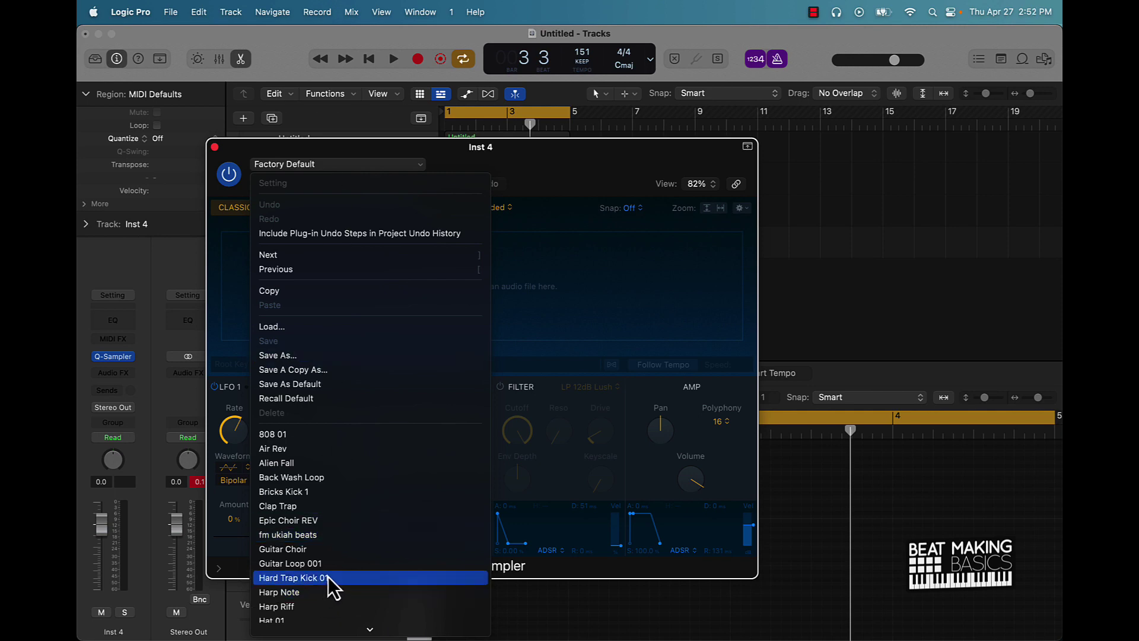
pyautogui.scroll(-5, 328, 576)
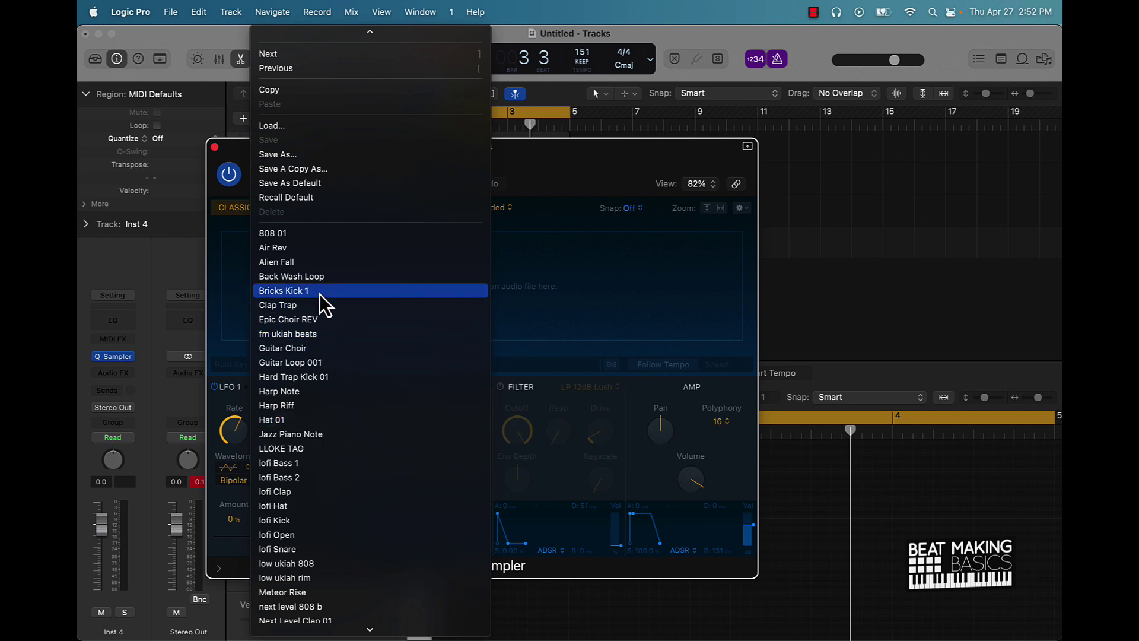
# Step: Load the Clap Trap preset and enable step 9 in the Step Sequencer for a beat-3 clap
pyautogui.click(308, 306)
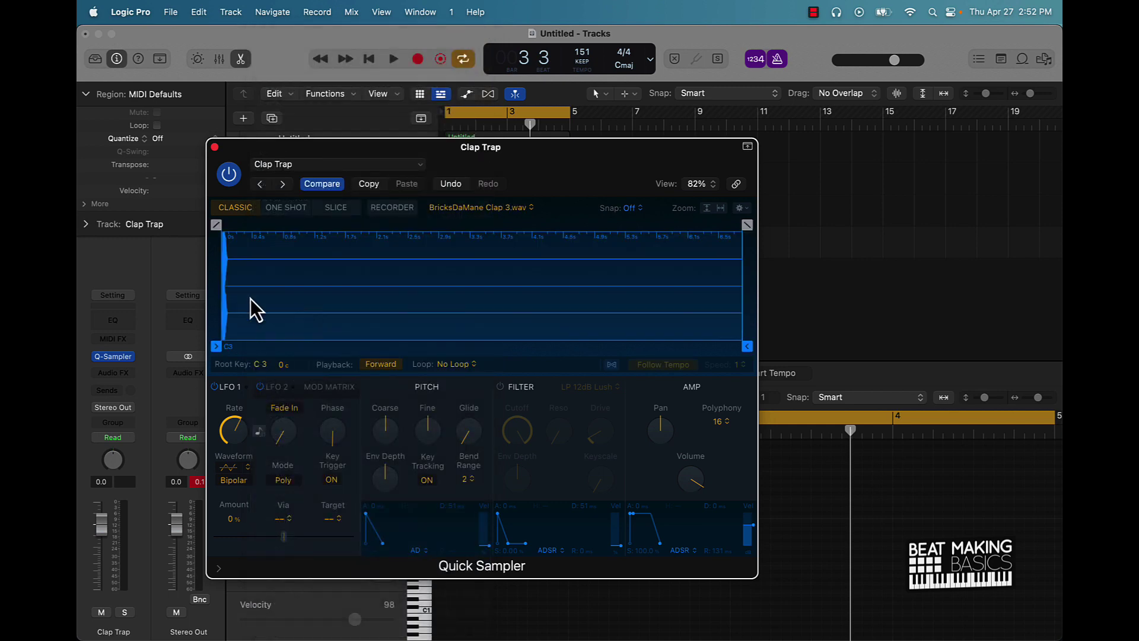
pyautogui.click(214, 147)
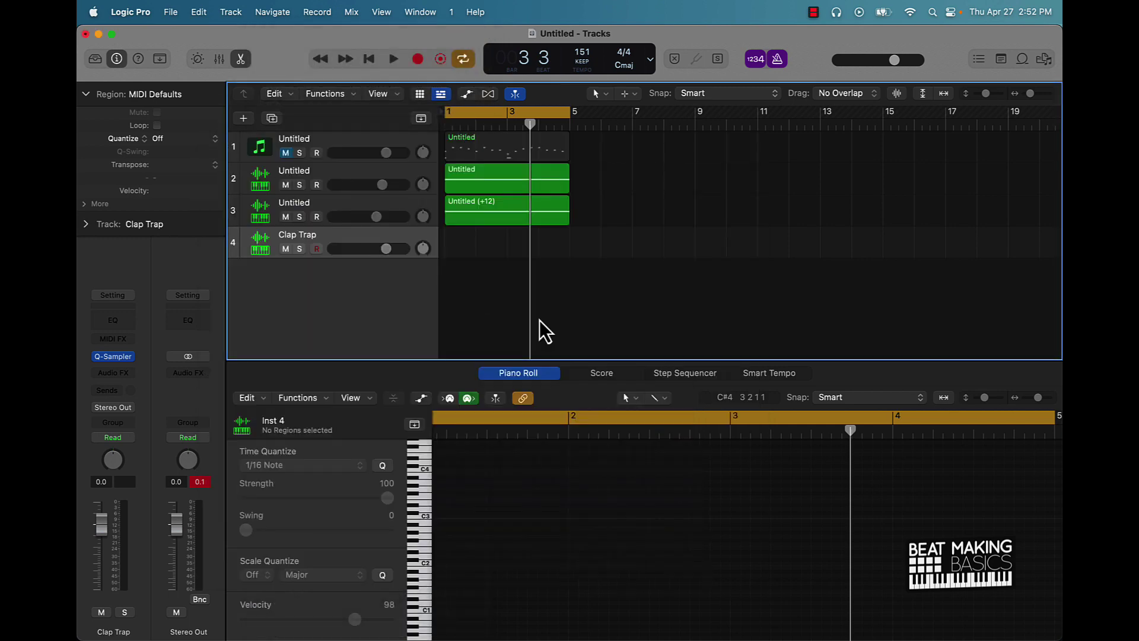
pyautogui.click(683, 373)
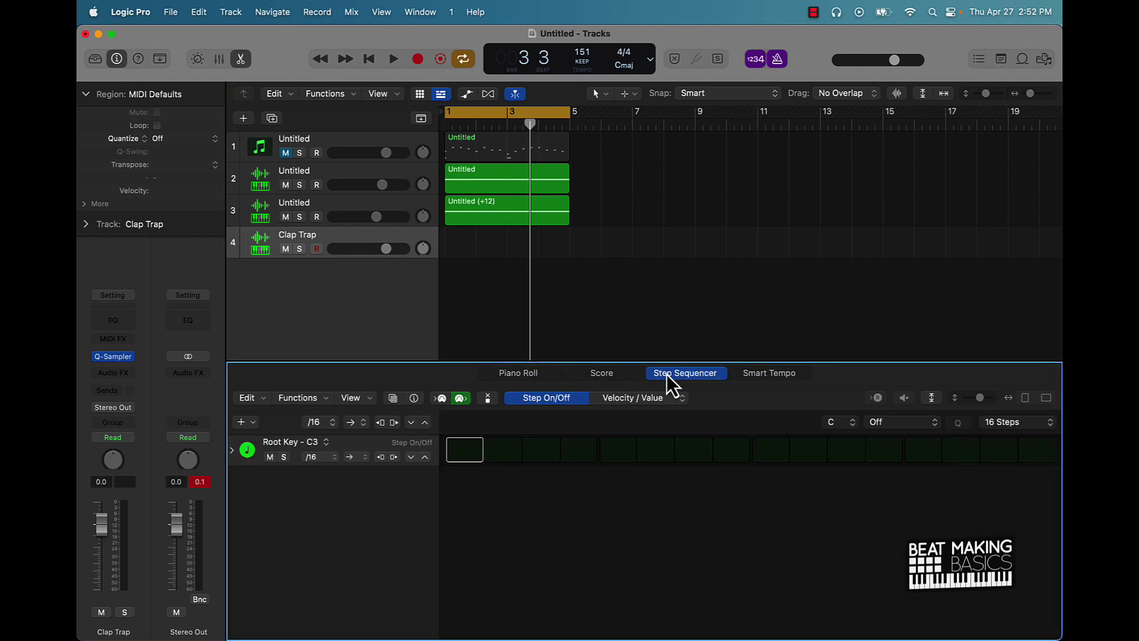
pyautogui.click(767, 454)
# Step: Move the Clap Trap pattern to bar 1, play it, and convert it to a MIDI region
pyautogui.moveTo(600, 237); pyautogui.dragTo(475, 248)
pyautogui.press('space')
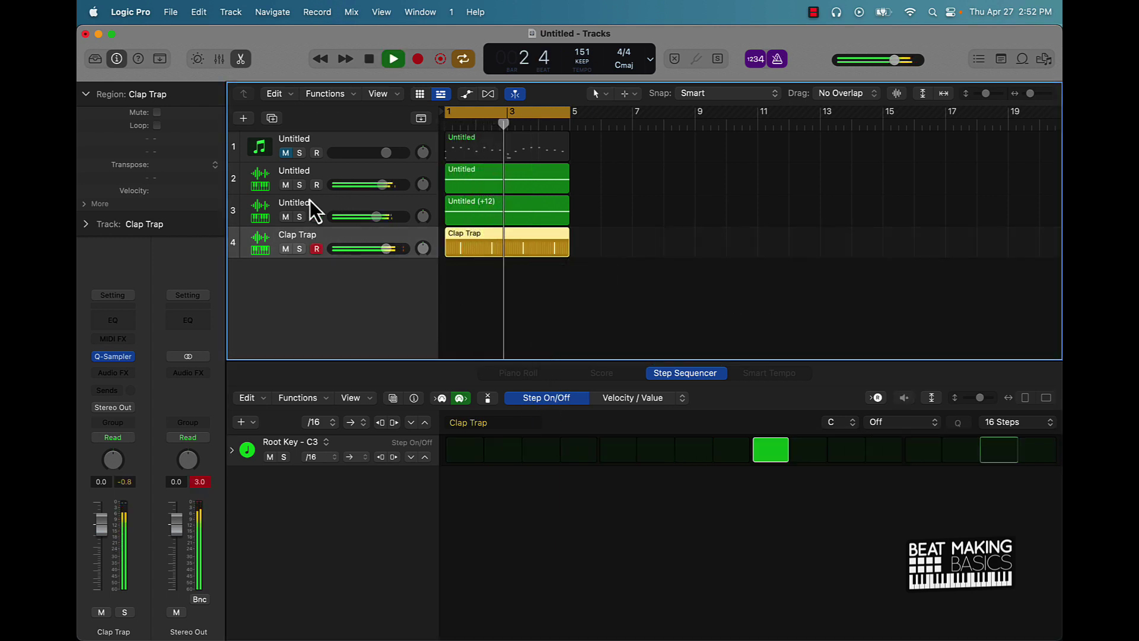
pyautogui.press('space')
pyautogui.rightClick(483, 237)
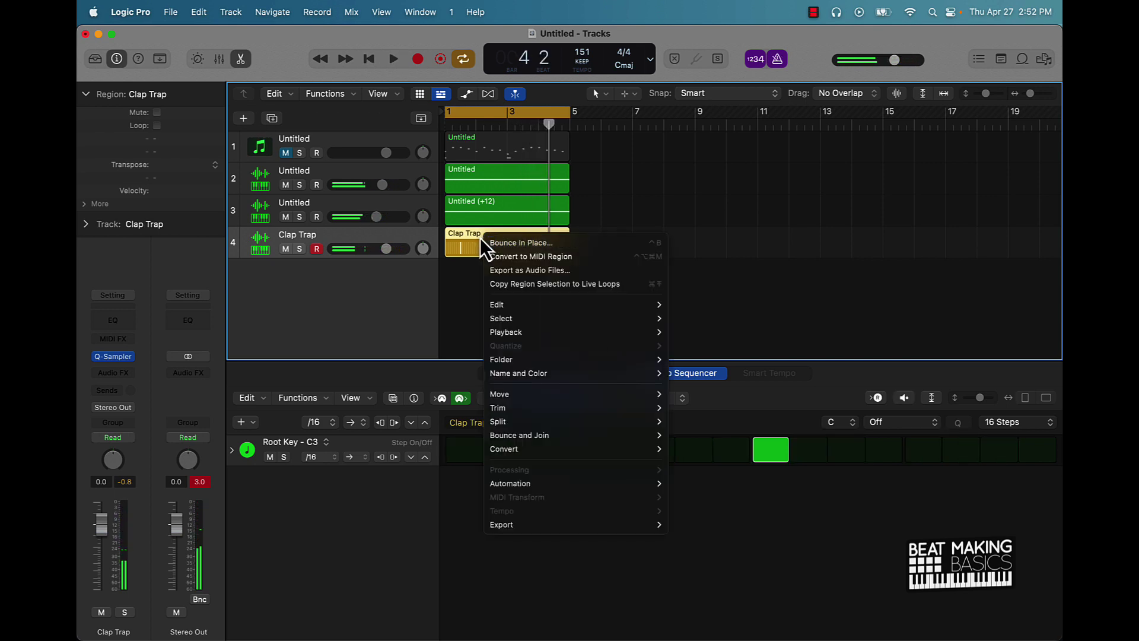
pyautogui.click(515, 257)
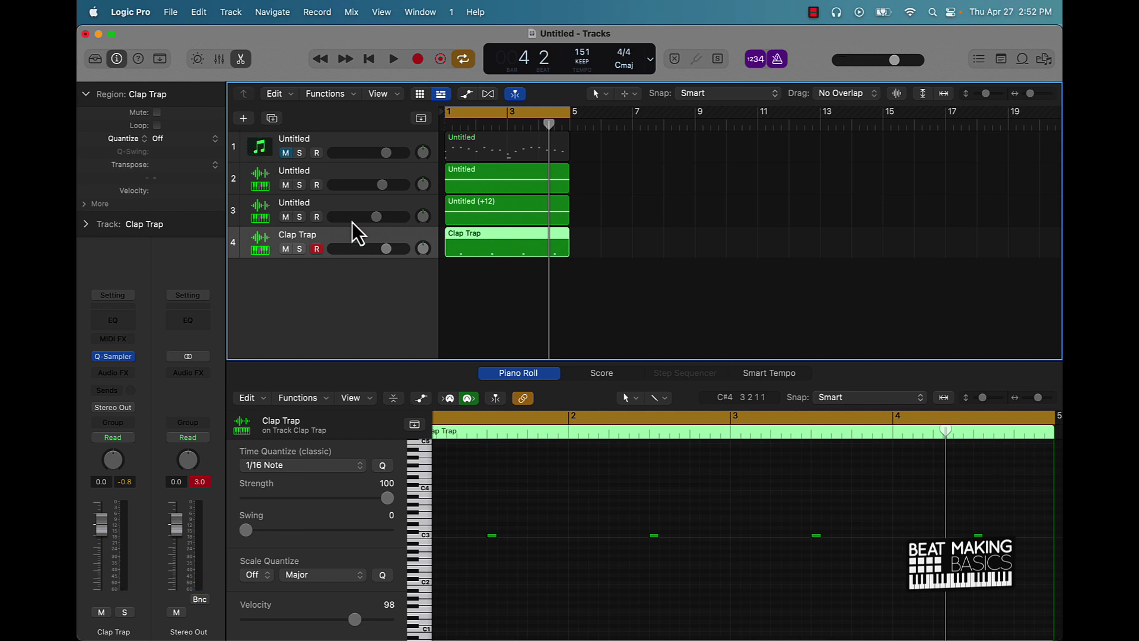
# Step: Duplicate the sampler track and load the 808 01 preset on the new track
pyautogui.press('super+d')
pyautogui.click(114, 357)
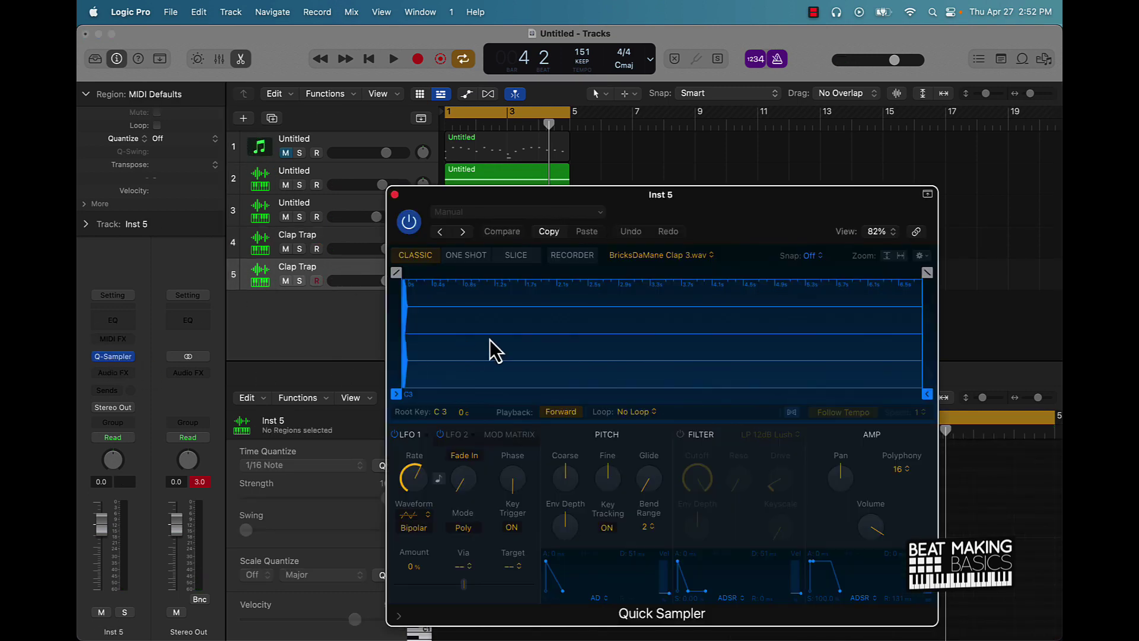
pyautogui.click(463, 214)
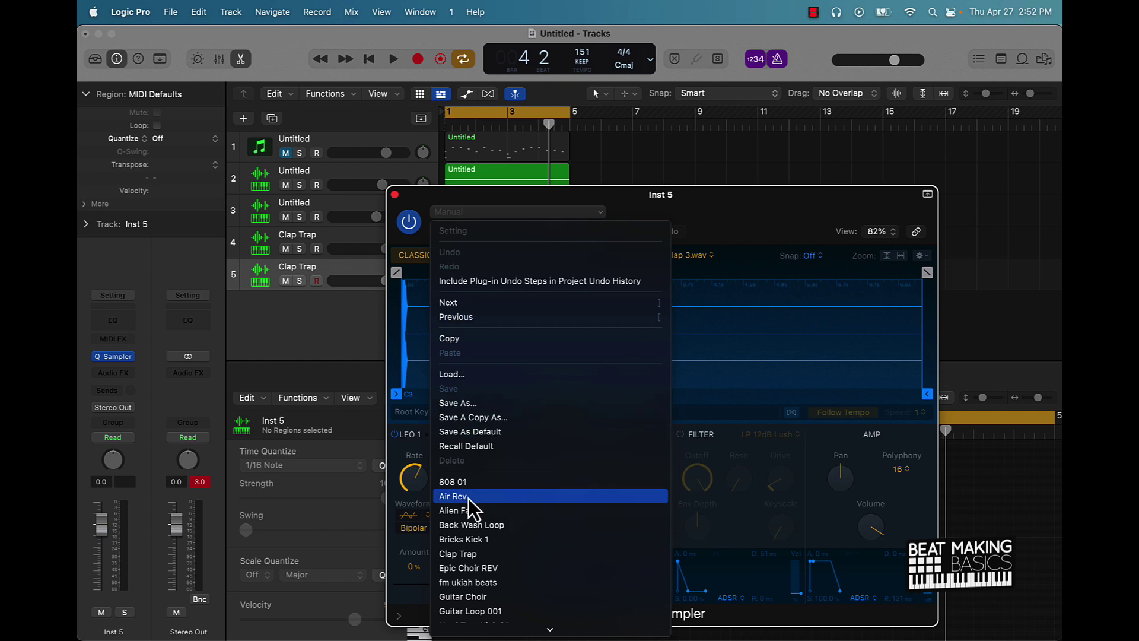
pyautogui.click(474, 484)
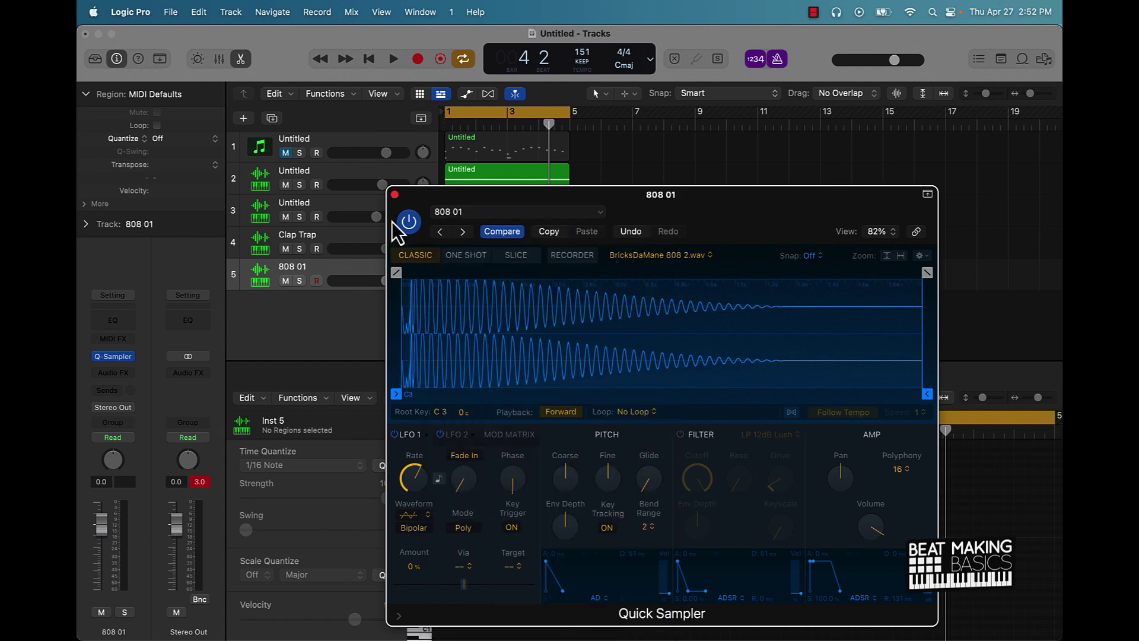
pyautogui.click(395, 195)
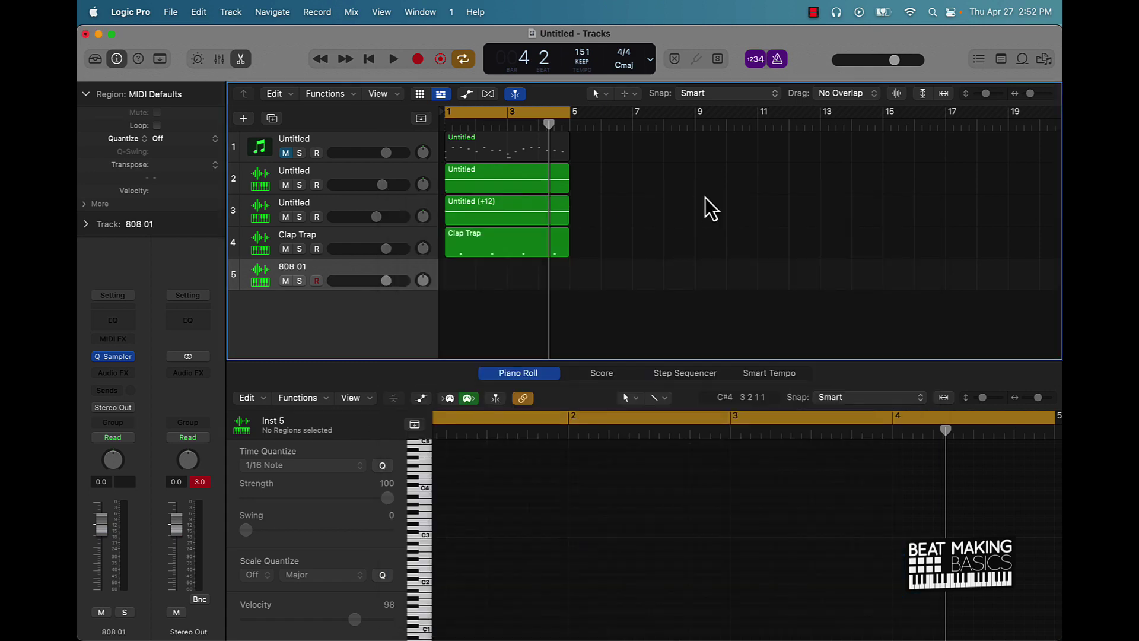
# Step: Audition 808 notes in Musical Typing, lowering velocity and dropping an octave, over loop playback
pyautogui.press('super+k')
pyautogui.press('k')
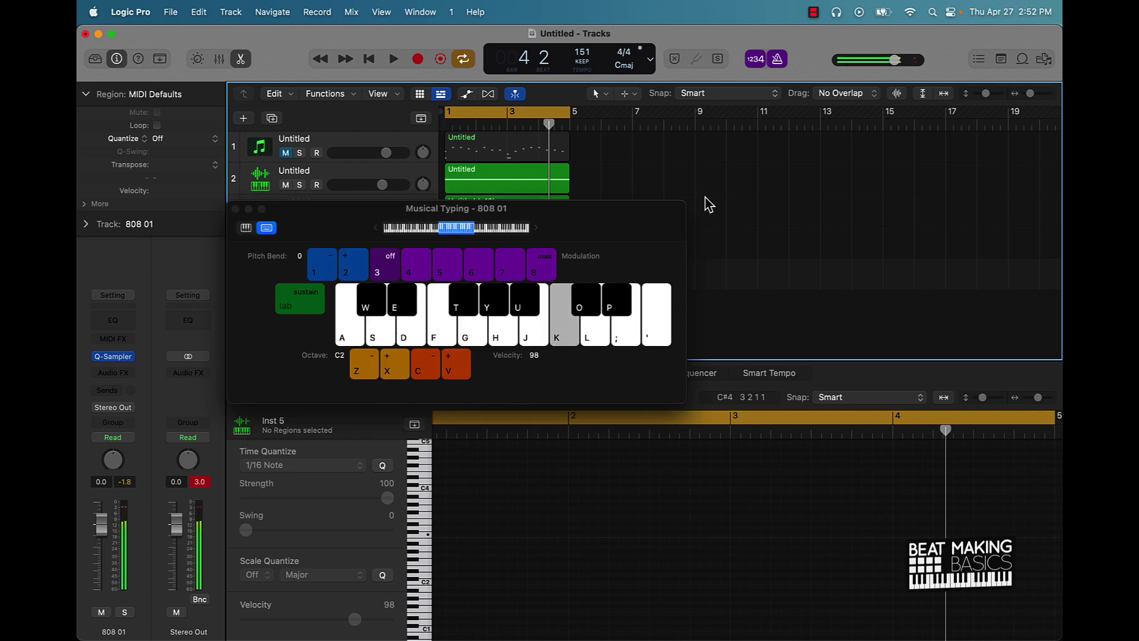
pyautogui.press('c')
pyautogui.press('k')
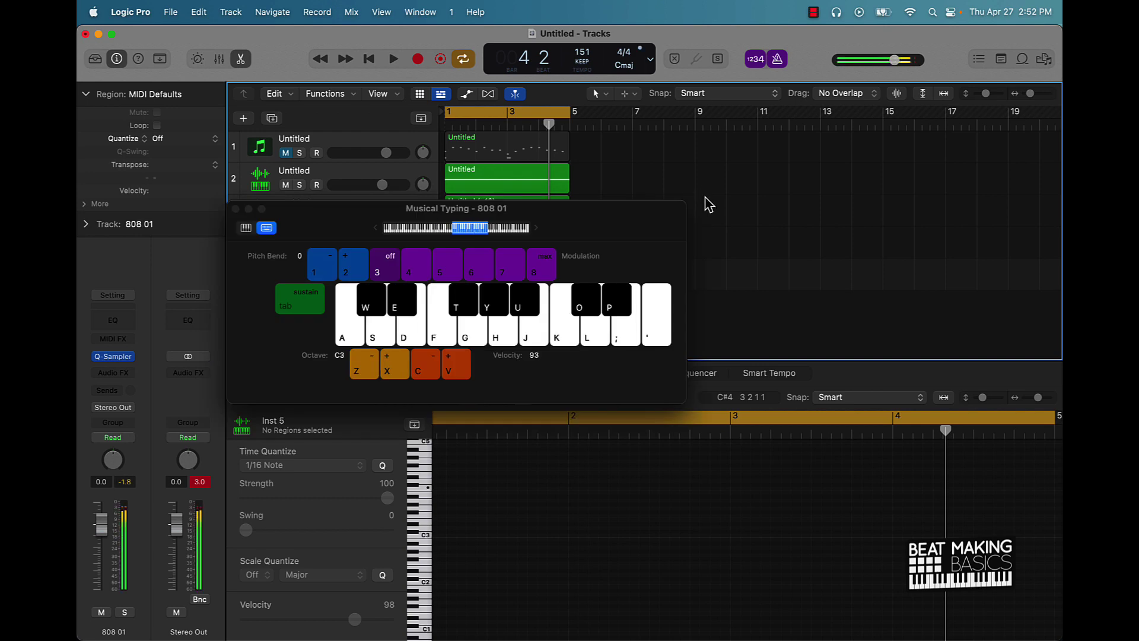
pyautogui.press('i')
pyautogui.press('j')
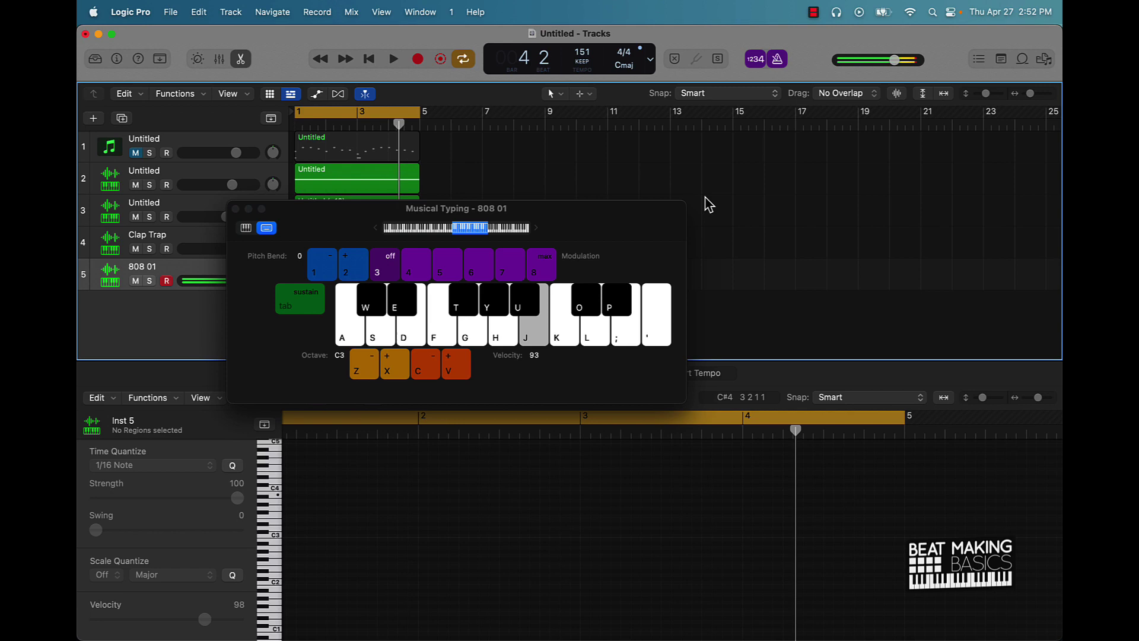
pyautogui.press('j')
pyautogui.press('z')
pyautogui.press('j')
pyautogui.press('space')
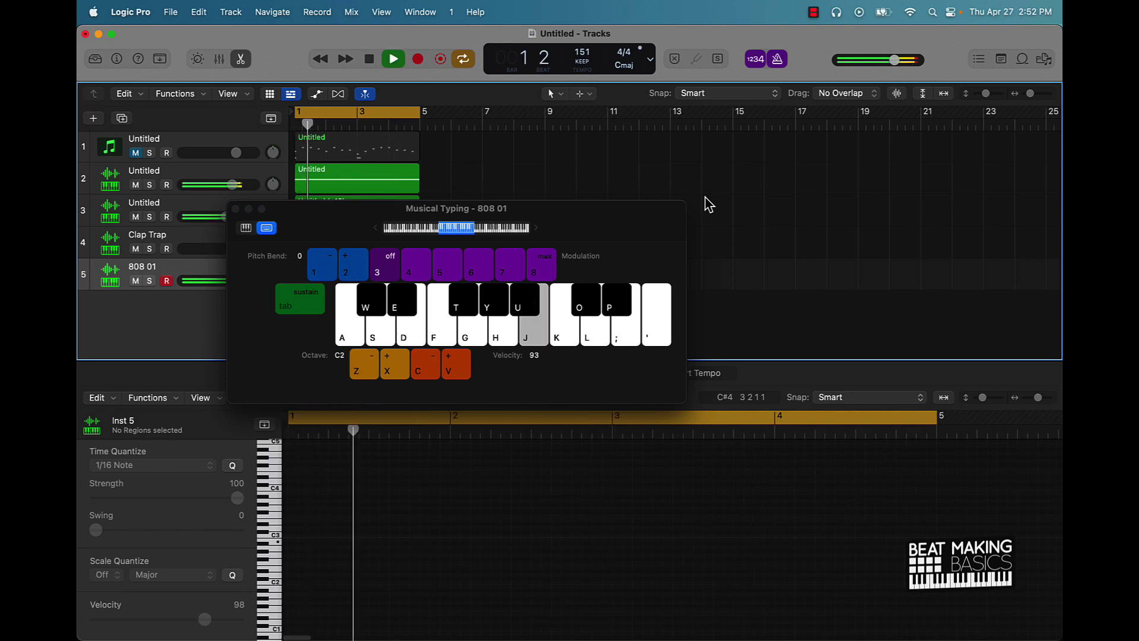
pyautogui.press('j')
pyautogui.press('j')
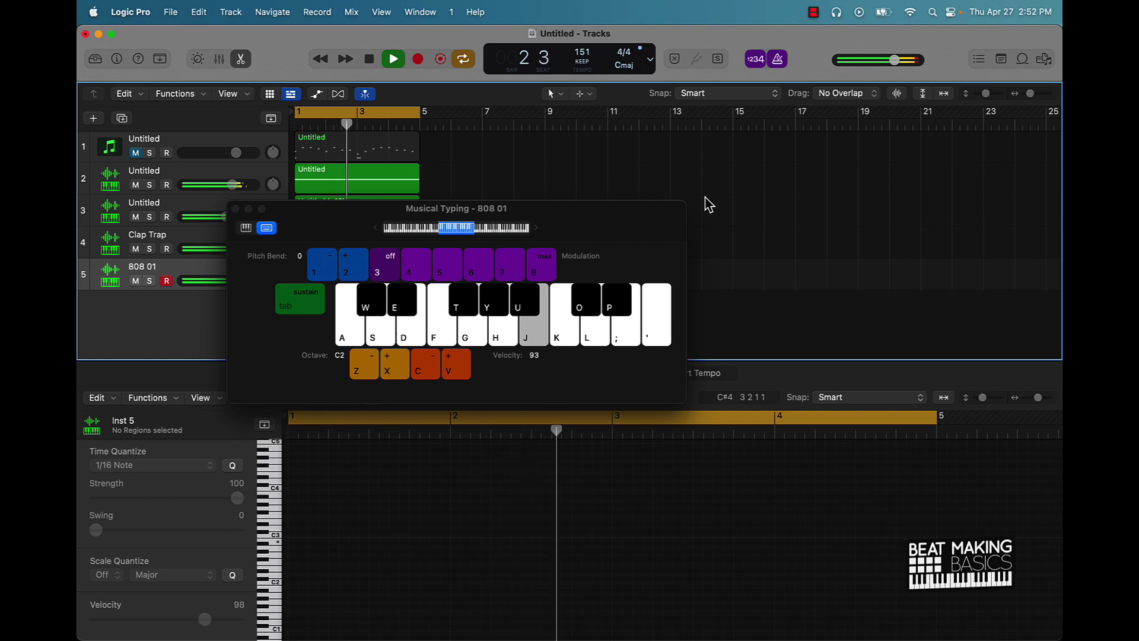
pyautogui.press('j')
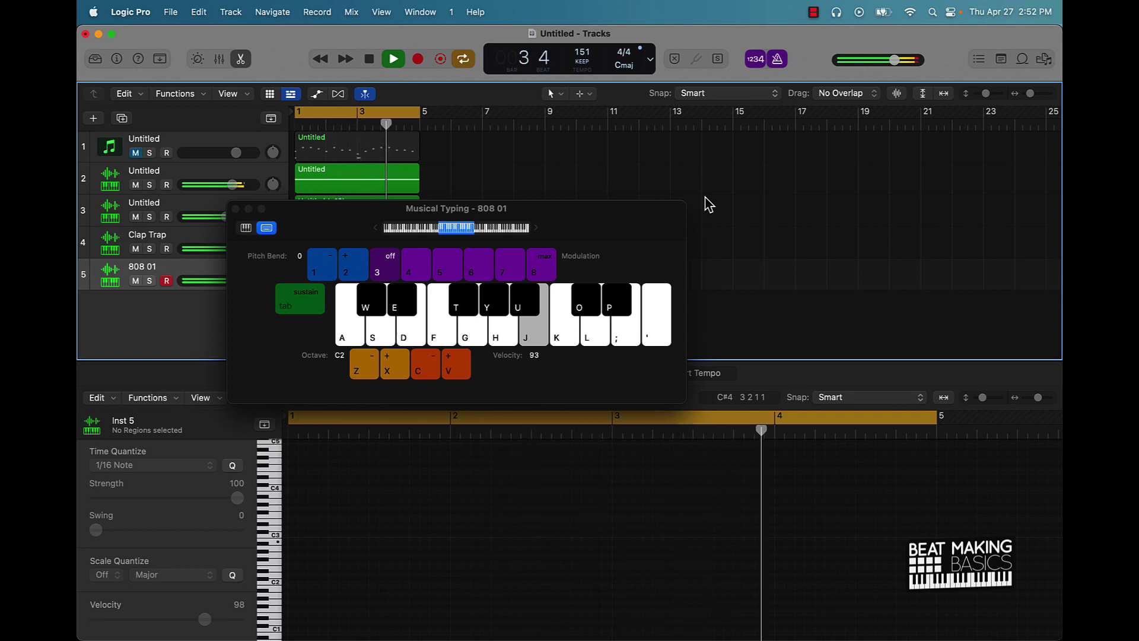
# Step: Record the 808 part by playing repeated J notes in rhythm
pyautogui.press('r')
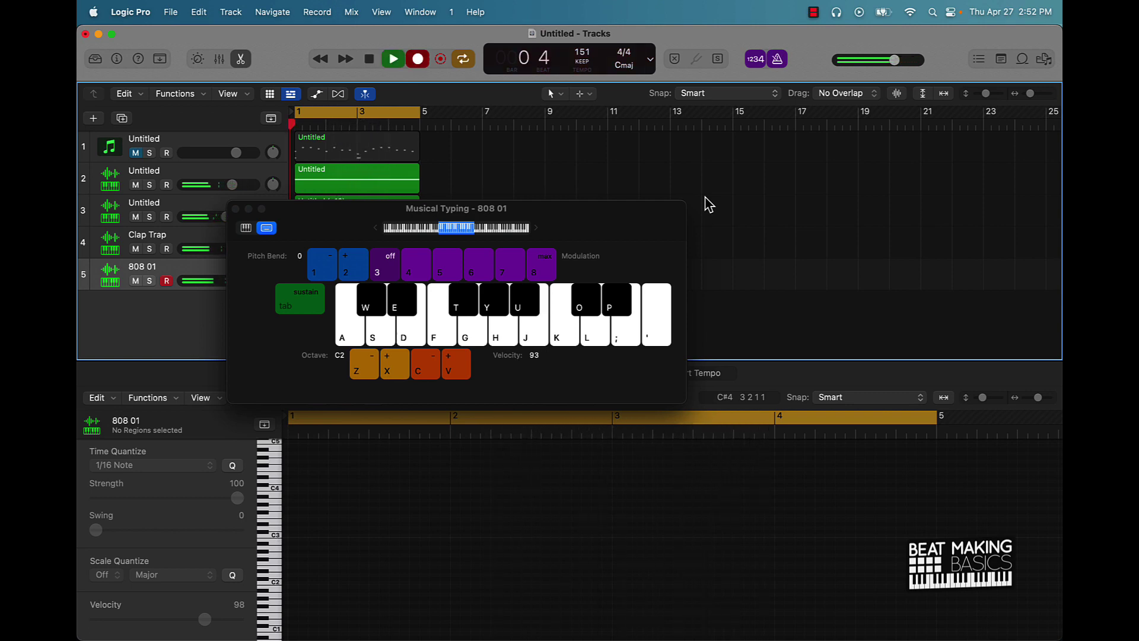
pyautogui.press('j')
pyautogui.press('j')
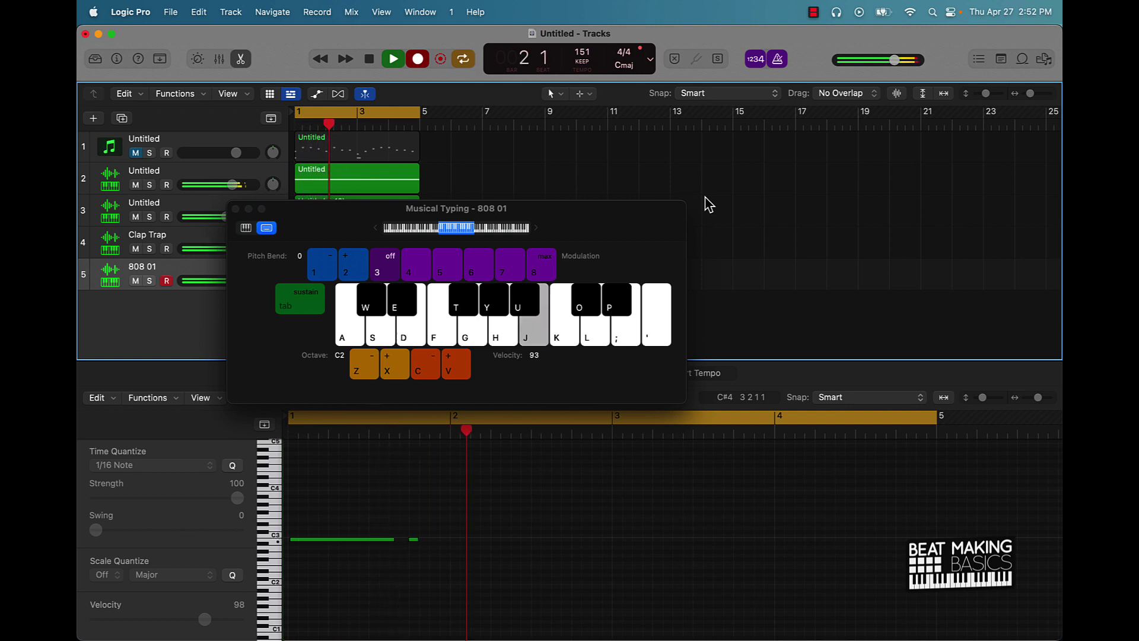
pyautogui.press('j')
pyautogui.press('j')
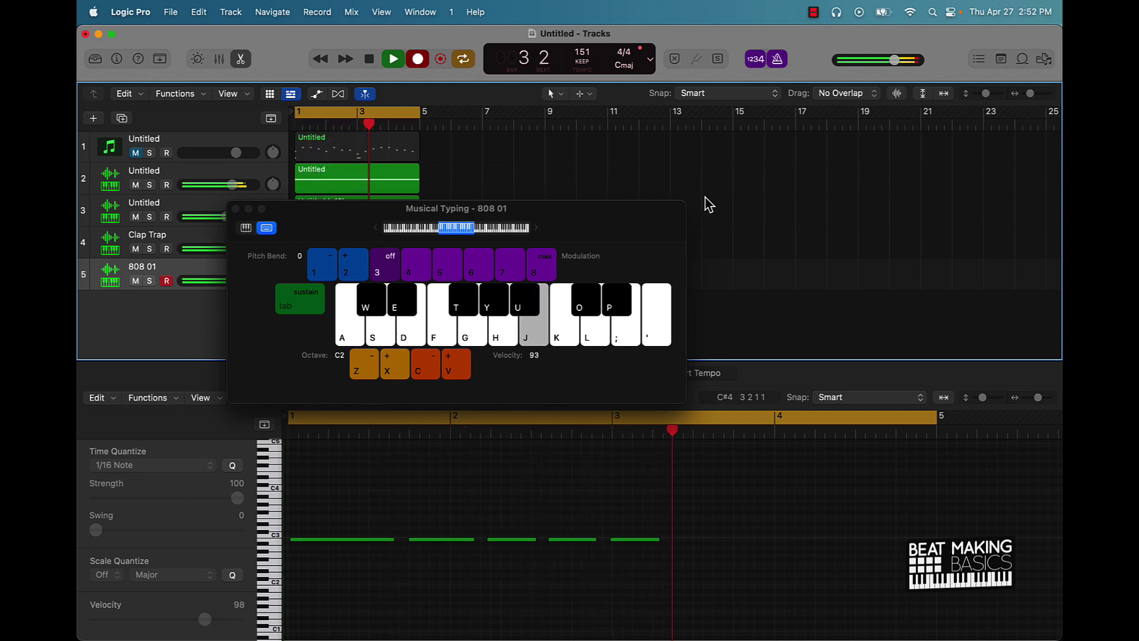
pyautogui.press('j')
pyautogui.press('j')
pyautogui.press('j')
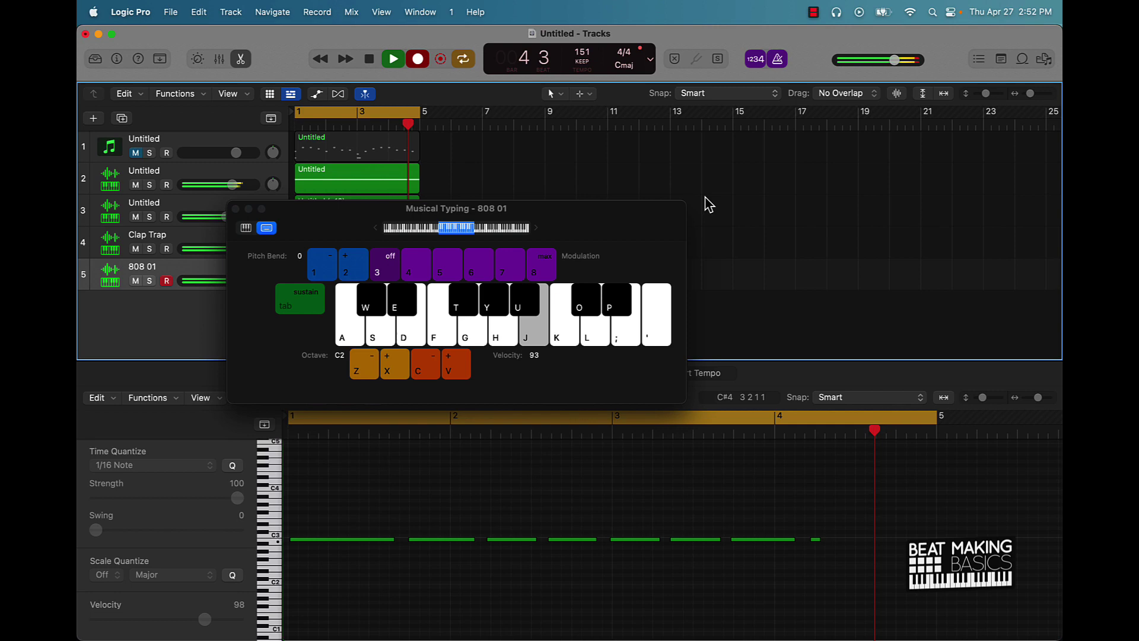
# Step: Finish recording, quantize all eight 808 notes to 1/8 Swing A, and close Musical Typing
pyautogui.press('space')
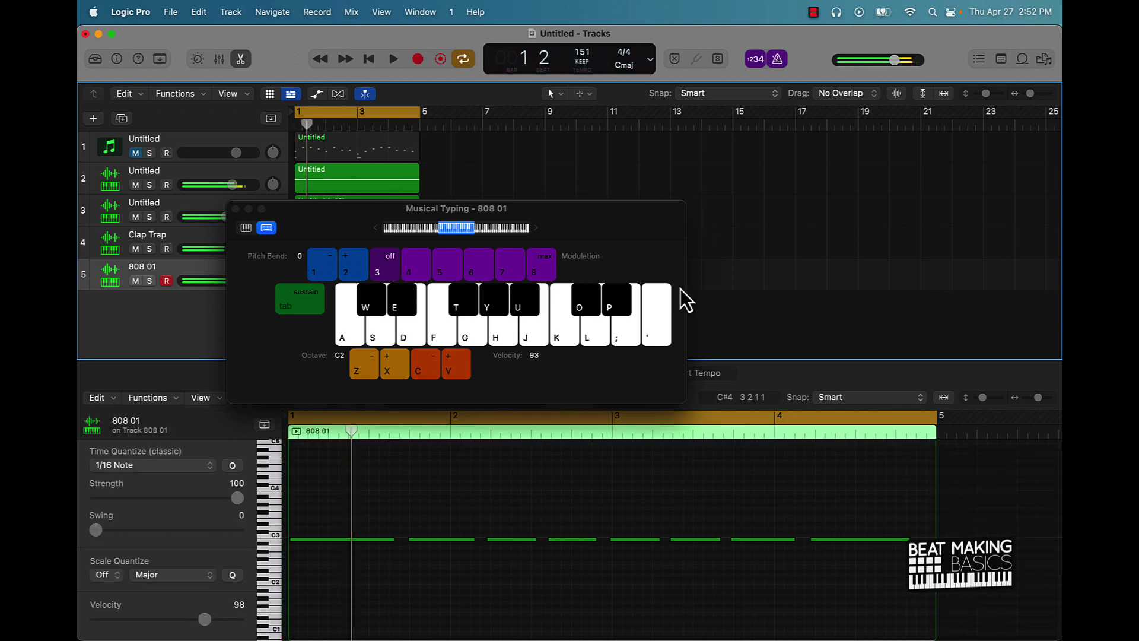
pyautogui.click(601, 596)
pyautogui.press('super+a')
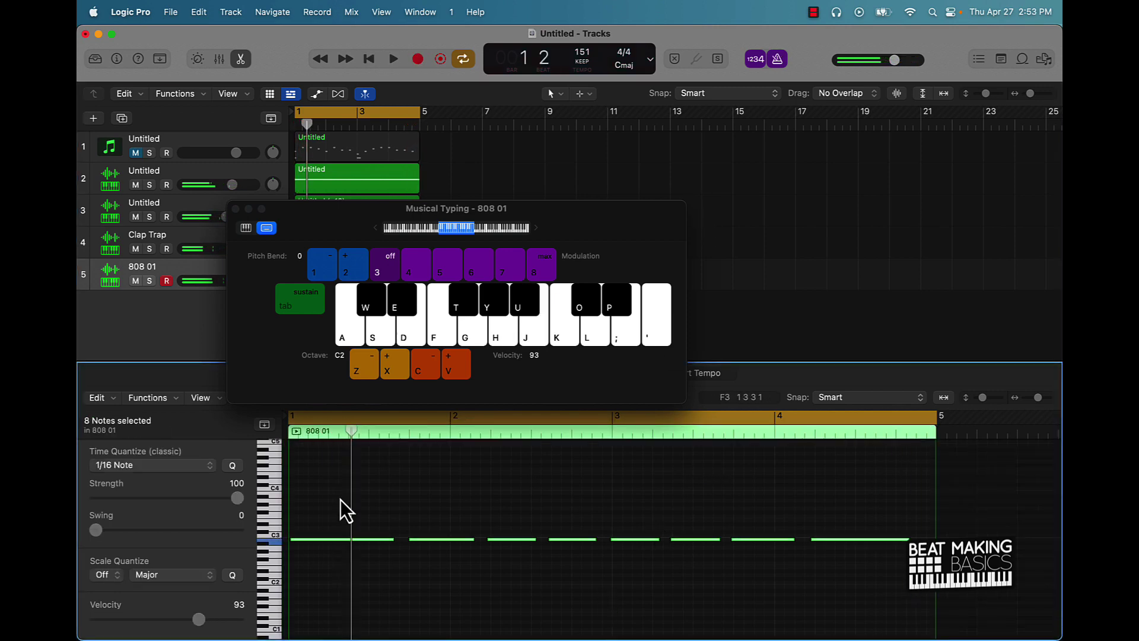
pyautogui.click(208, 463)
pyautogui.scroll(-3, 182, 524)
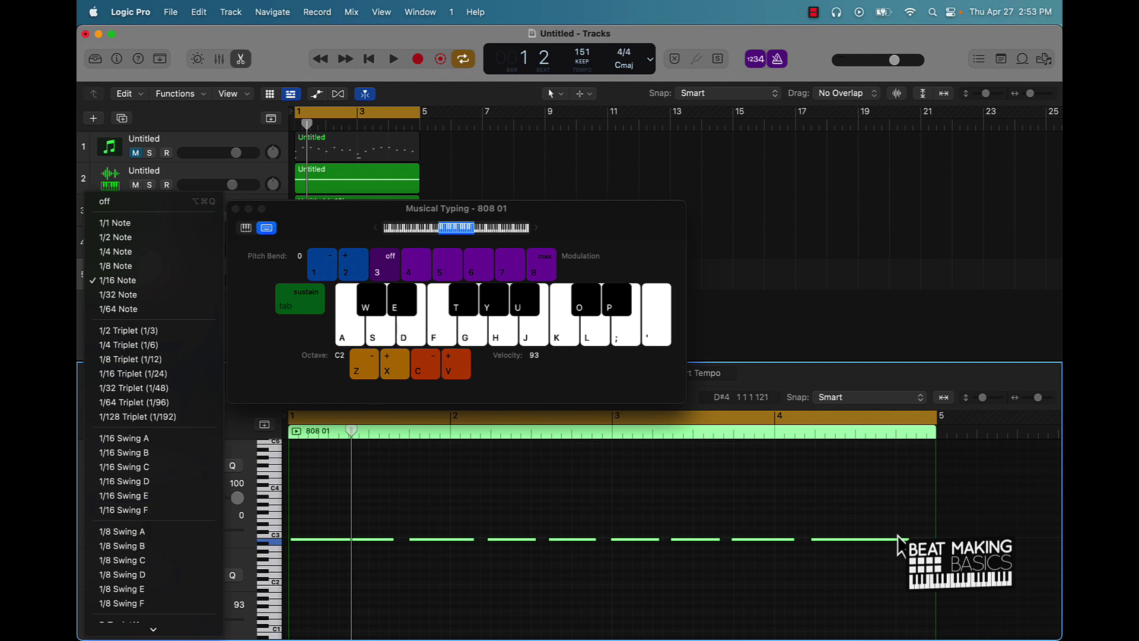
pyautogui.click(155, 529)
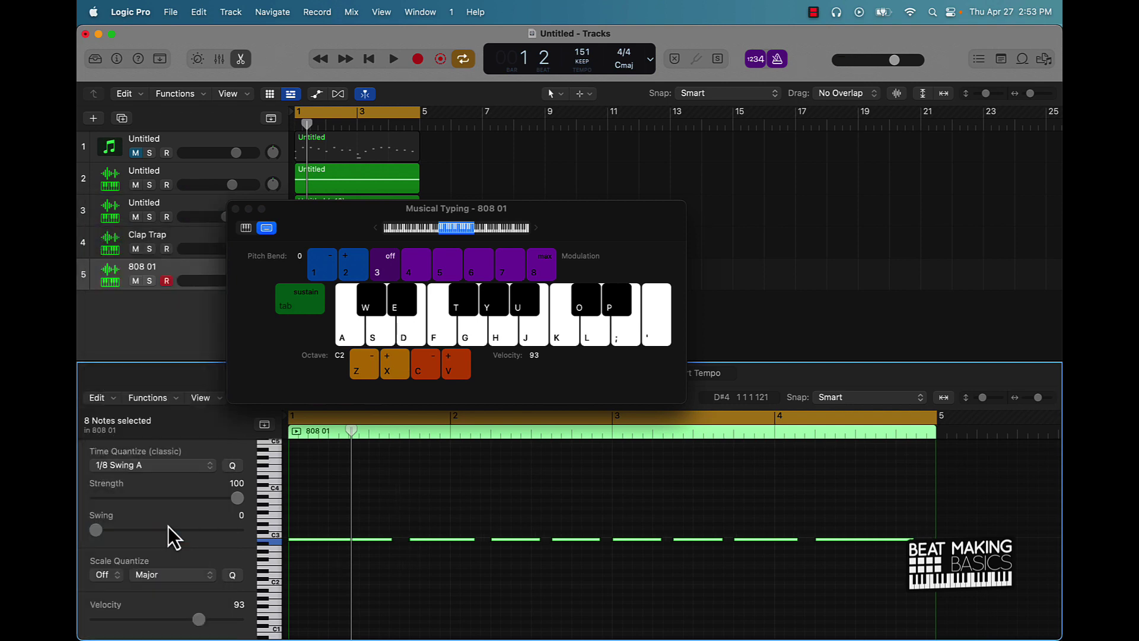
pyautogui.press('space')
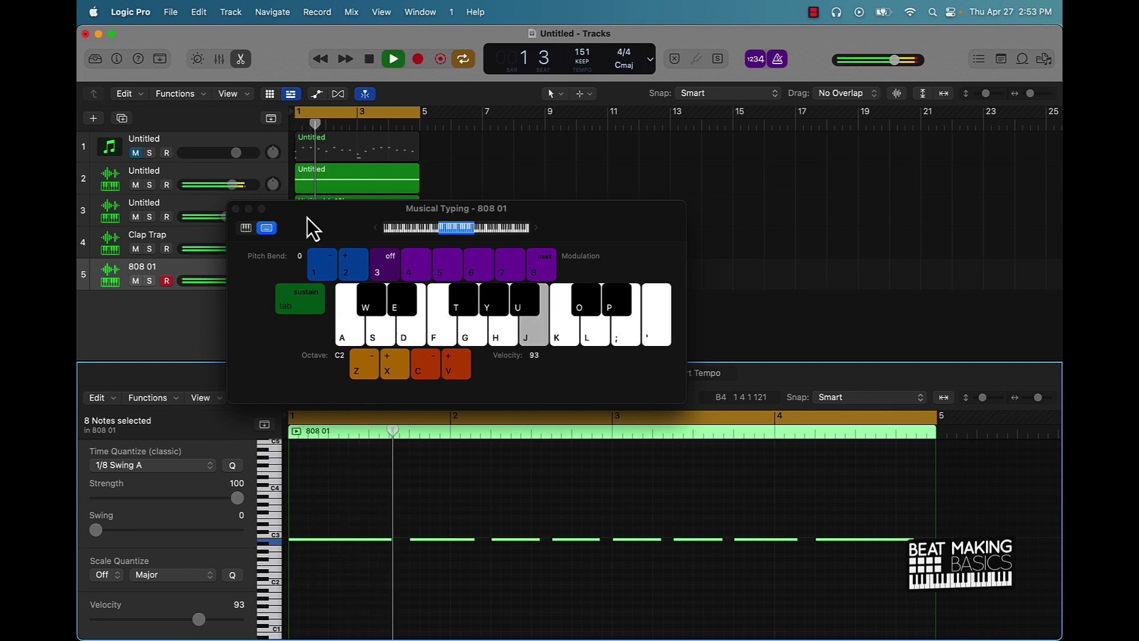
pyautogui.click(235, 208)
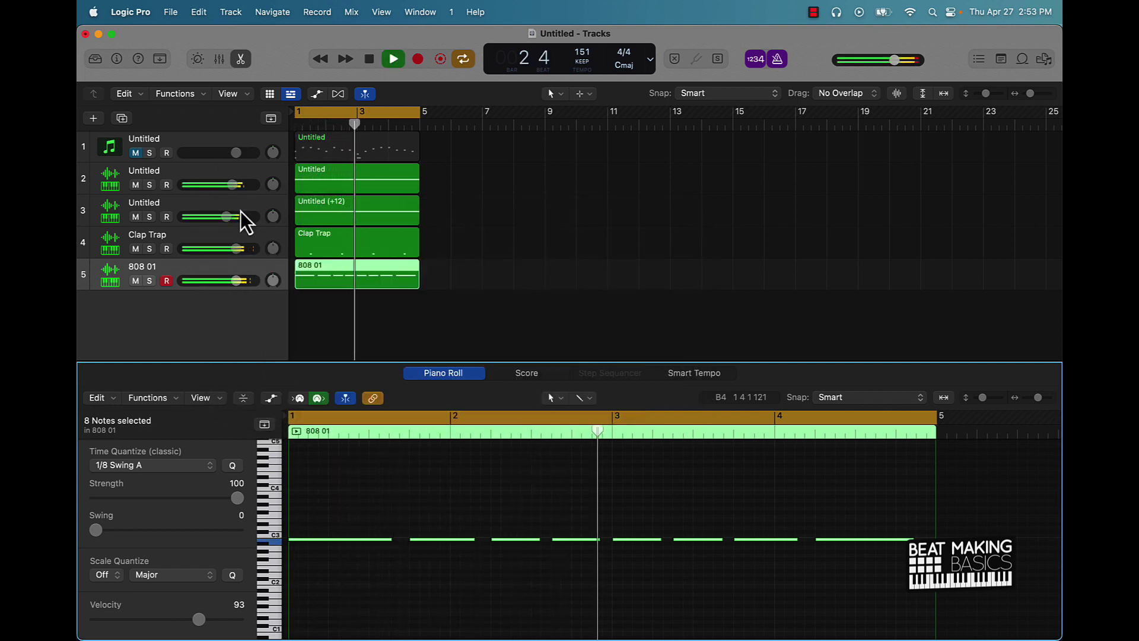
pyautogui.press('space')
# Step: Turn tracks 2 and 3 down to -7.0 dB, switch off the metronome, and select 808 01
pyautogui.click(205, 179)
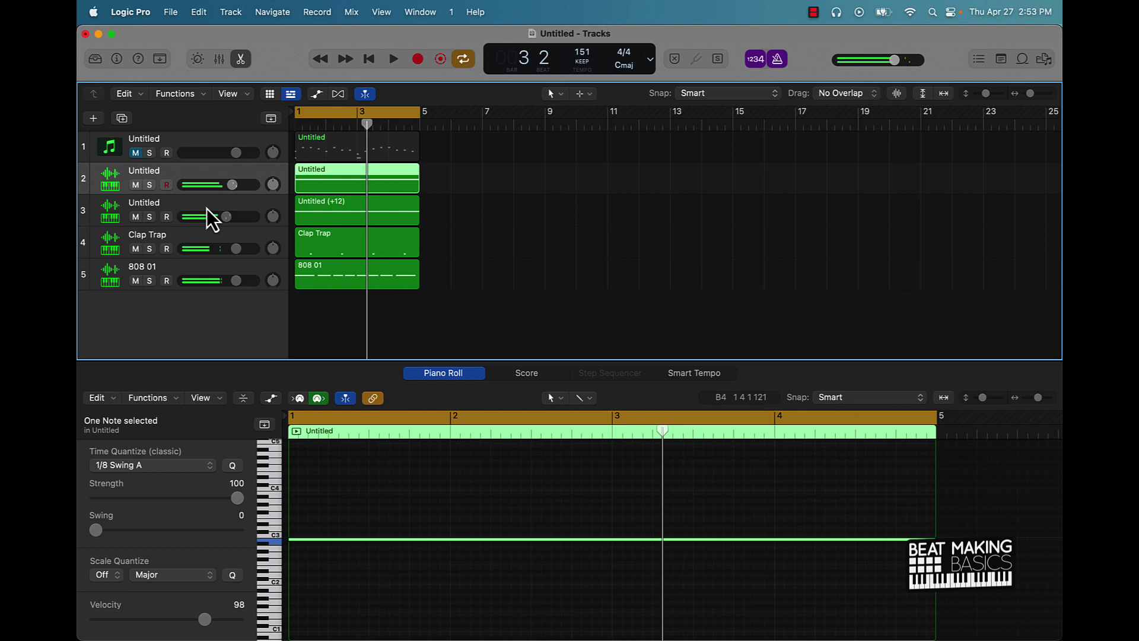
pyautogui.keyDown('shift'); pyautogui.click(212, 217); pyautogui.keyUp('shift')
pyautogui.moveTo(227, 217); pyautogui.dragTo(216, 217)
pyautogui.press('space')
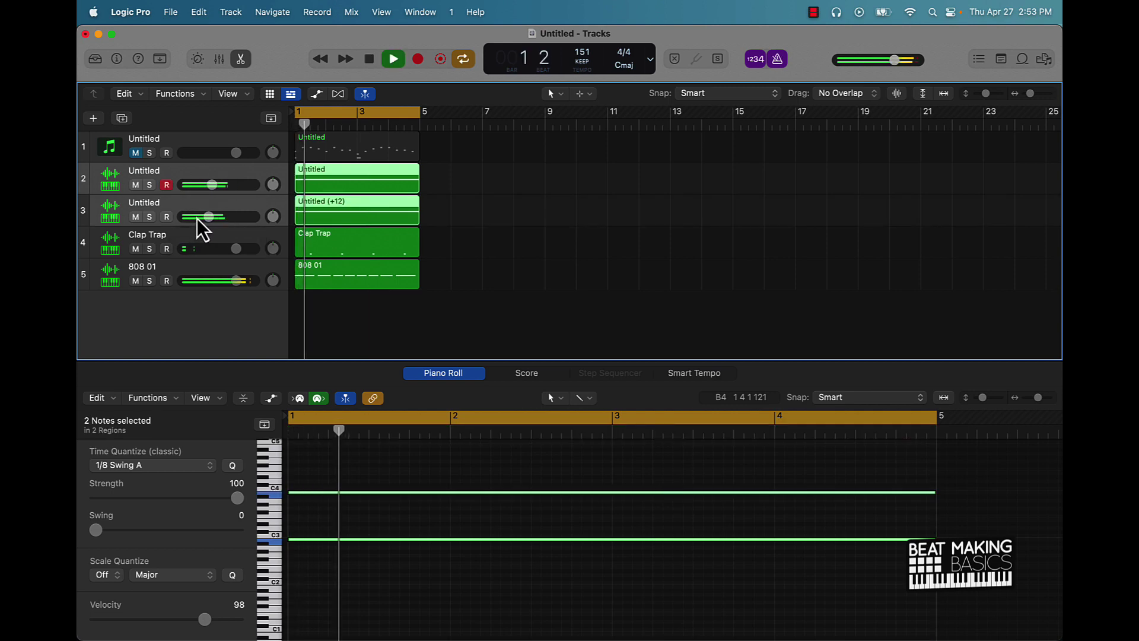
pyautogui.click(478, 218)
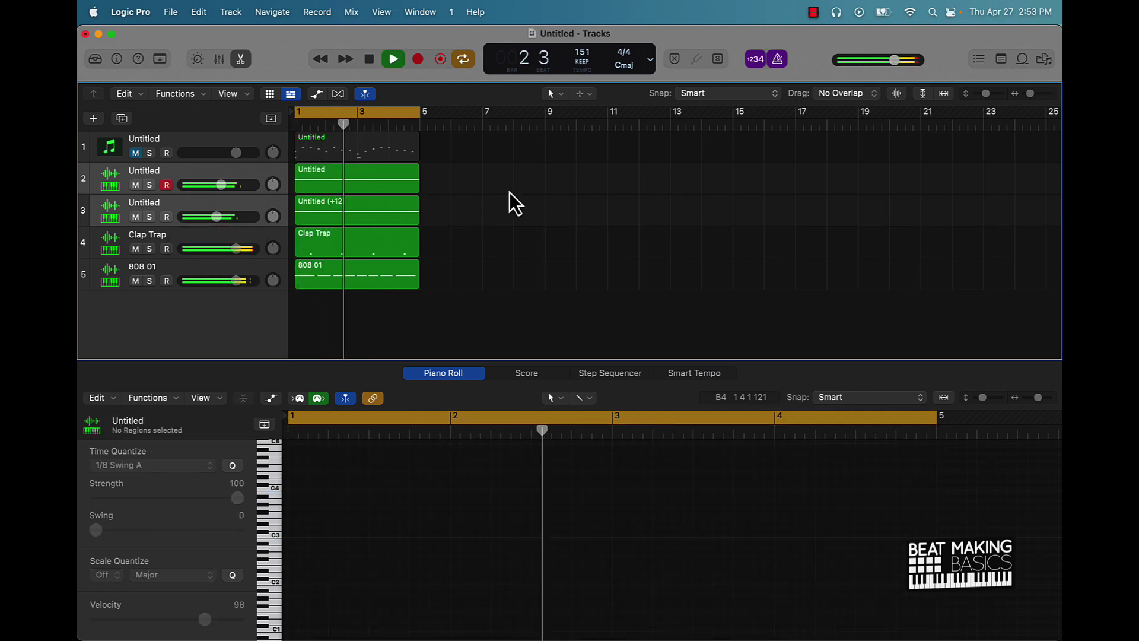
pyautogui.click(777, 59)
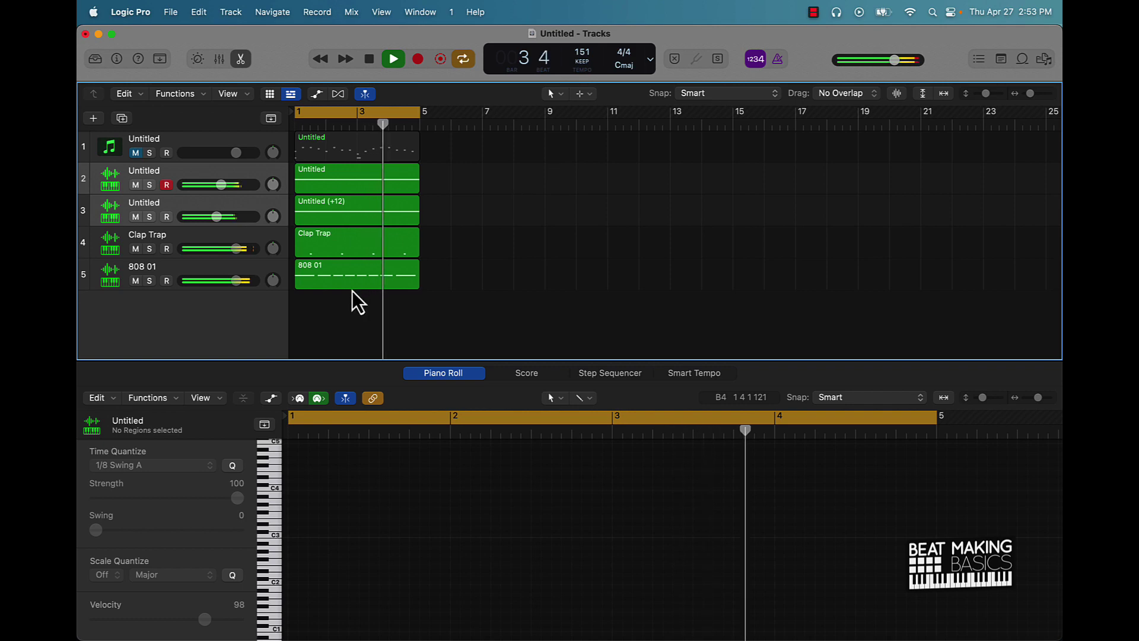
pyautogui.click(113, 273)
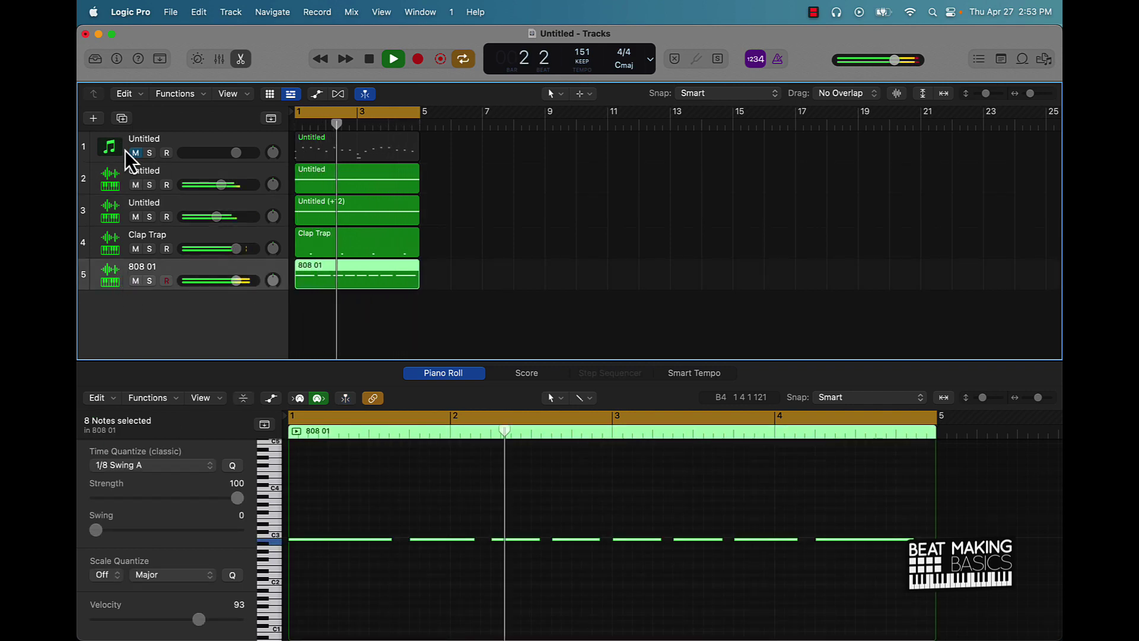
# Step: Stop playback, add Inst 6 with an empty Quick Sampler, and bring up Splice's Trap Hats pack
pyautogui.press('space')
pyautogui.click(93, 118)
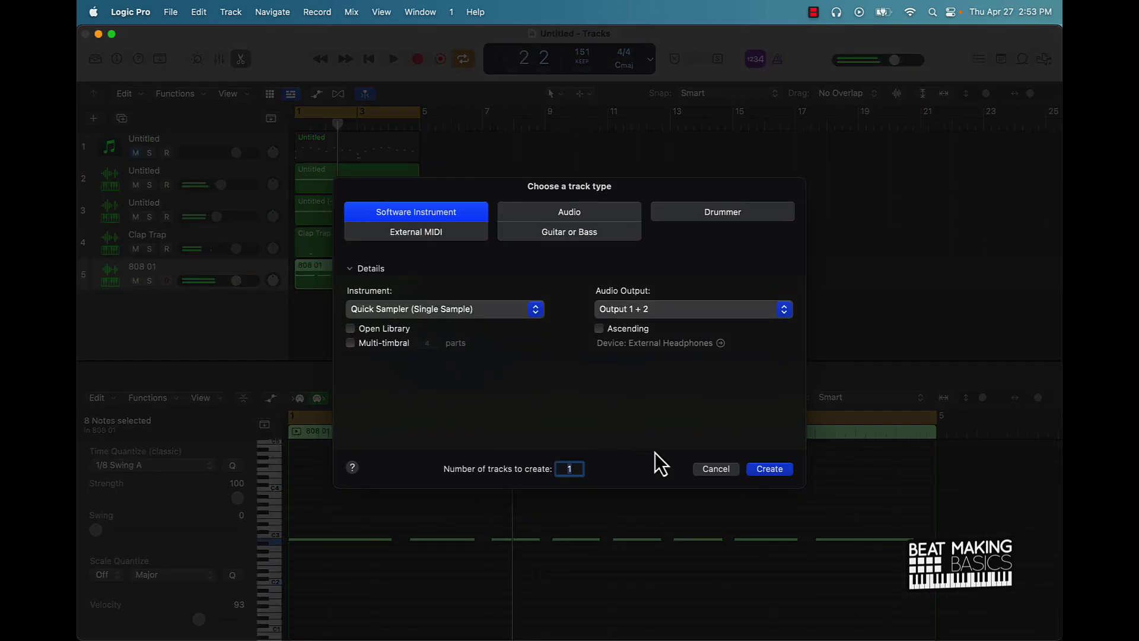
pyautogui.click(763, 469)
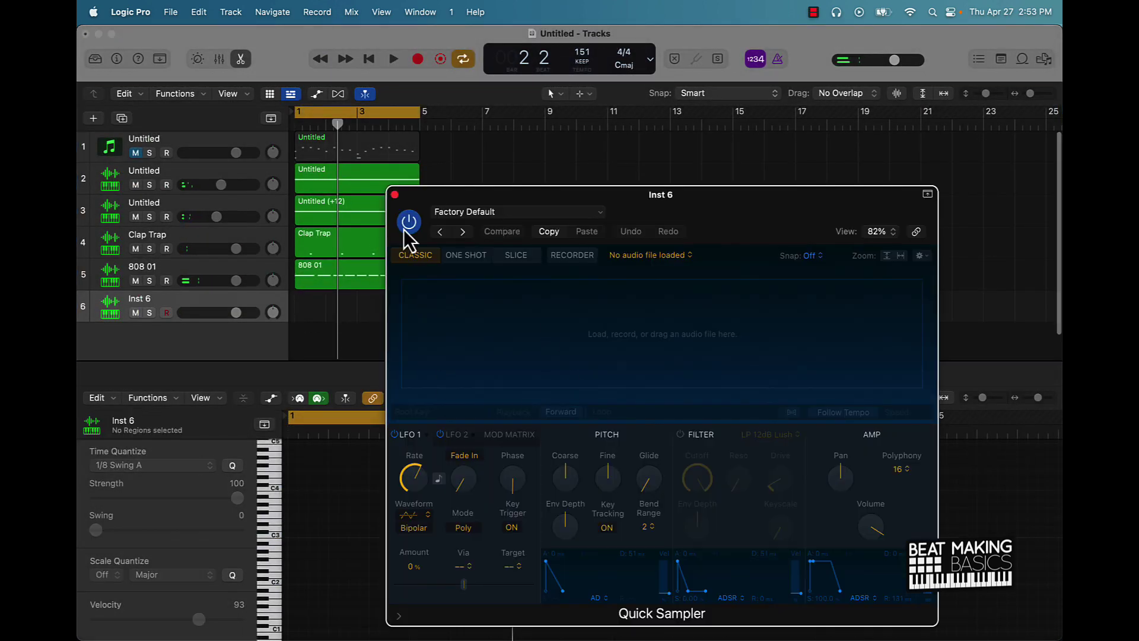
pyautogui.moveTo(729, 225); pyautogui.dragTo(467, 144)
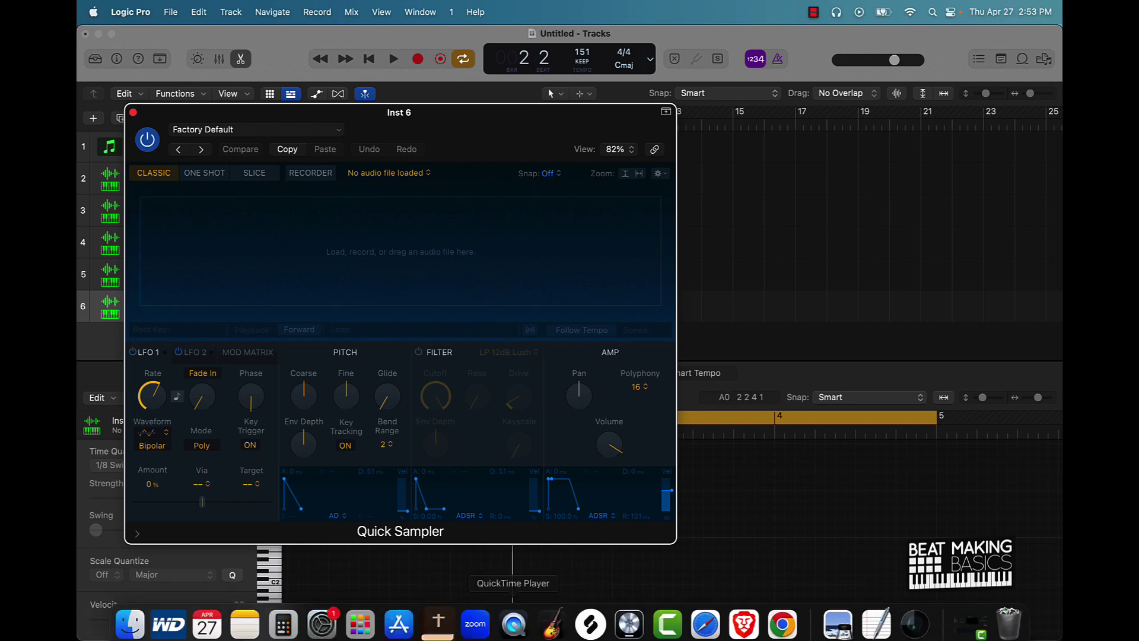
pyautogui.click(399, 614)
# Step: Filter the Trap Hats pack to one-shots and preview the first five hi-hat samples
pyautogui.scroll(-1, 735, 273)
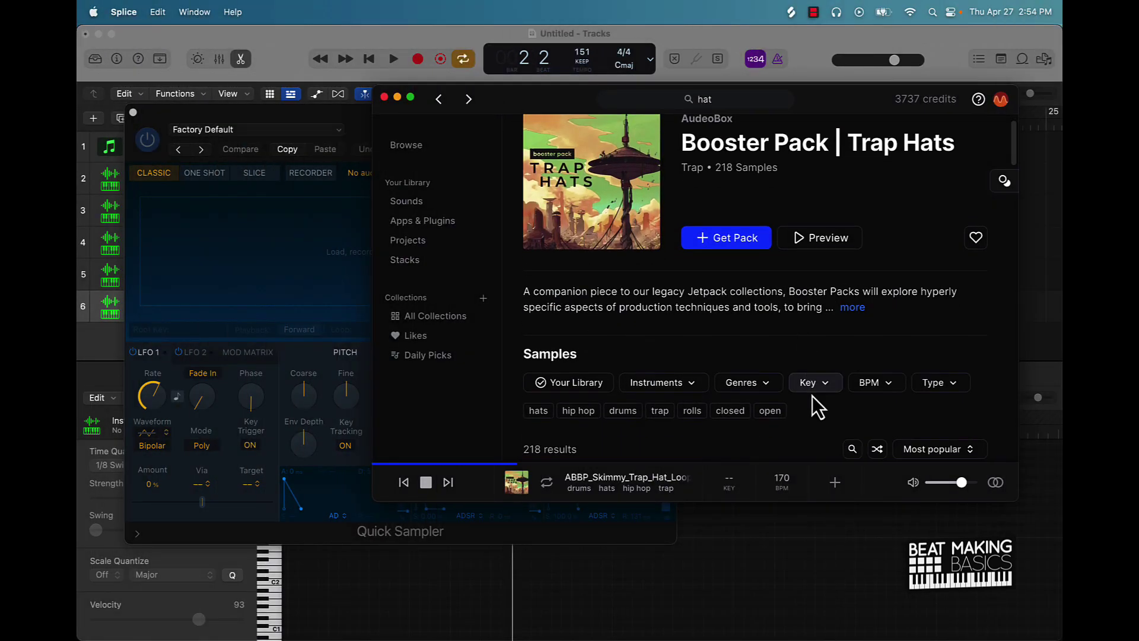
pyautogui.click(938, 386)
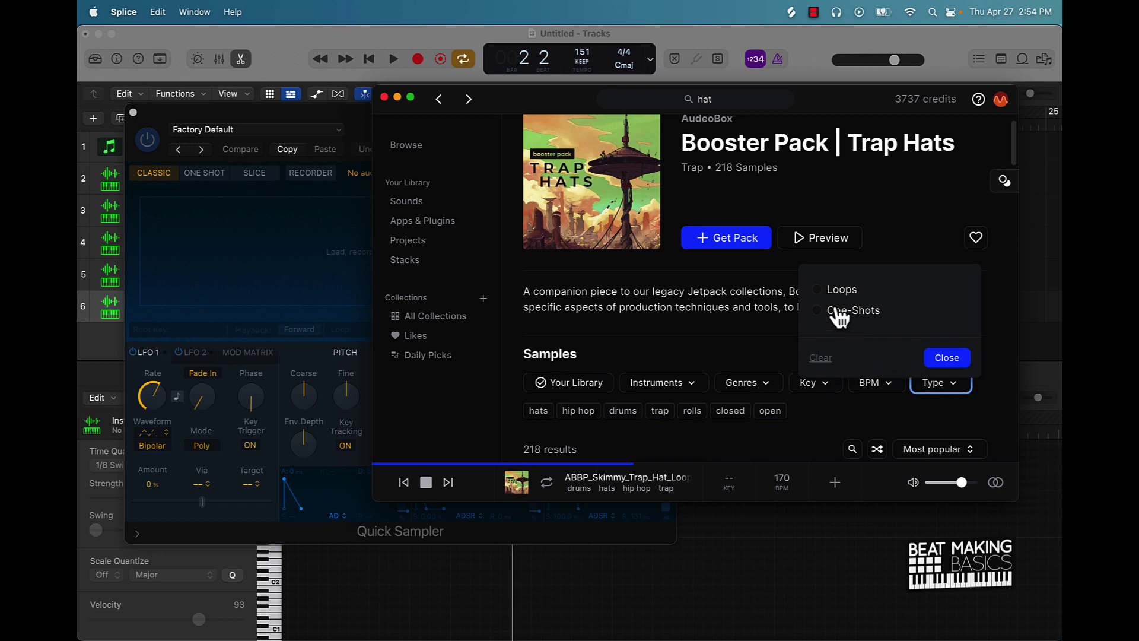
pyautogui.click(818, 312)
pyautogui.click(947, 357)
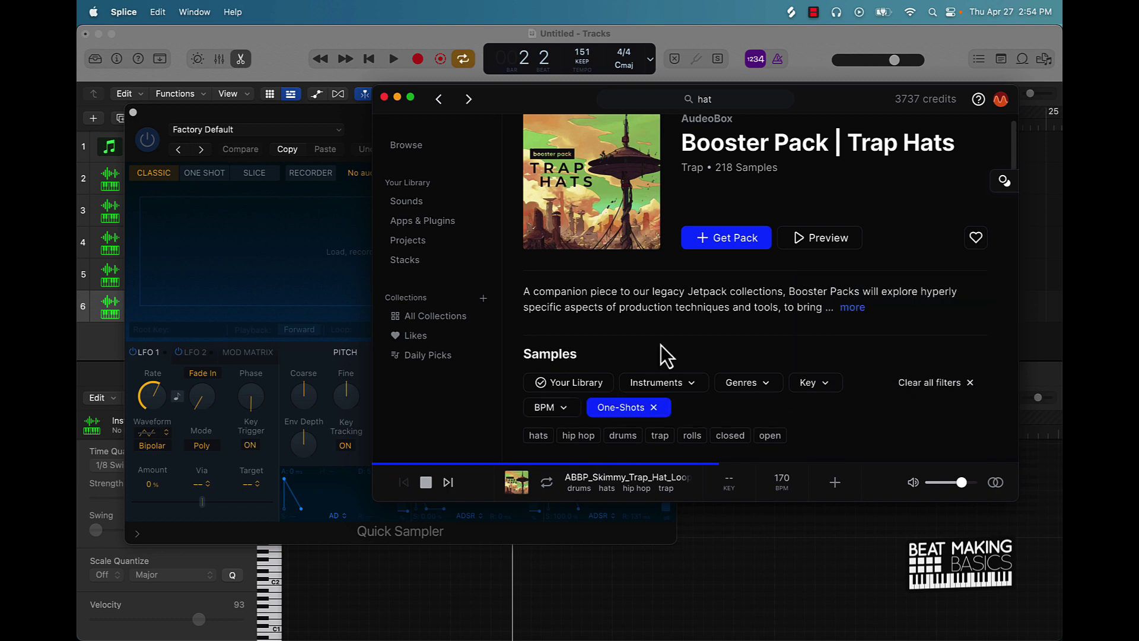
pyautogui.scroll(-5, 593, 347)
pyautogui.scroll(-5, 590, 343)
pyautogui.click(591, 223)
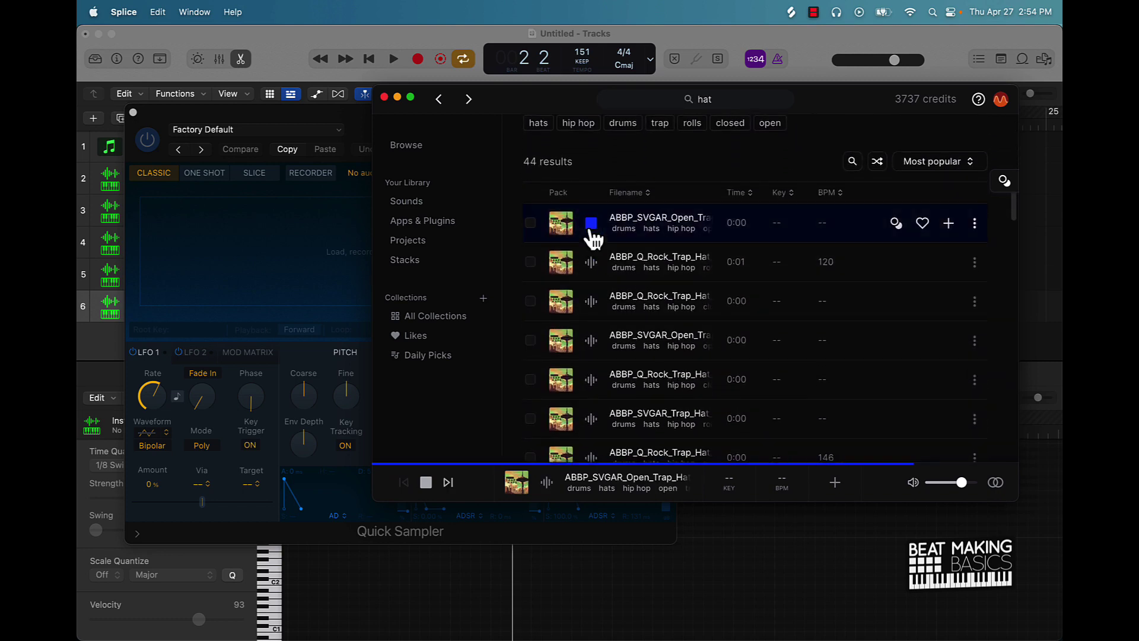
pyautogui.click(591, 262)
pyautogui.click(591, 302)
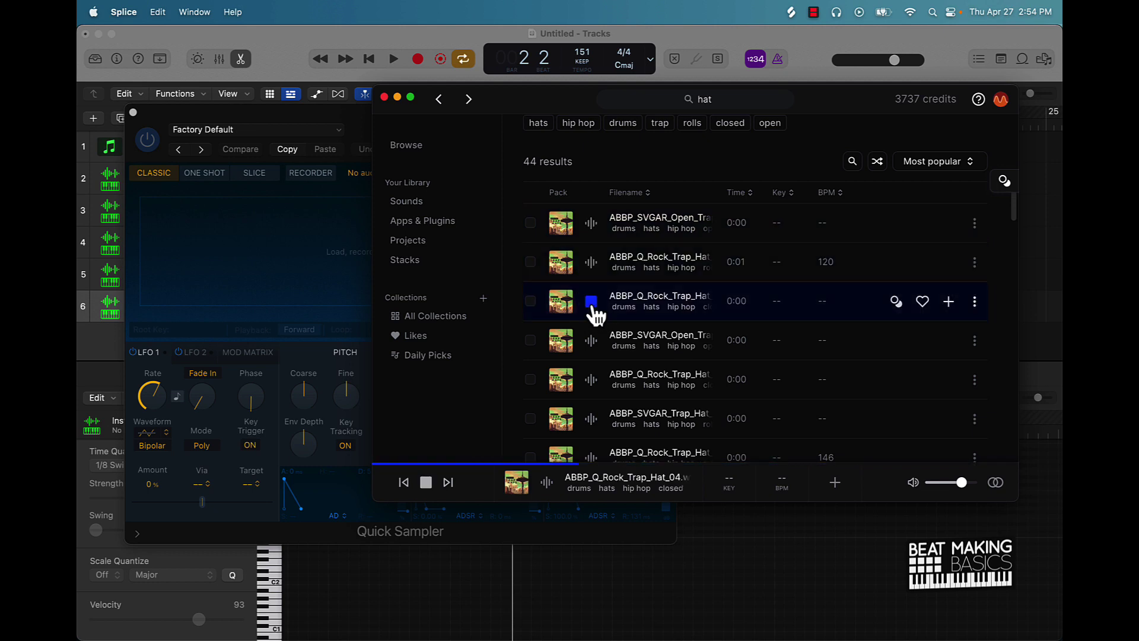
pyautogui.click(591, 341)
pyautogui.click(594, 383)
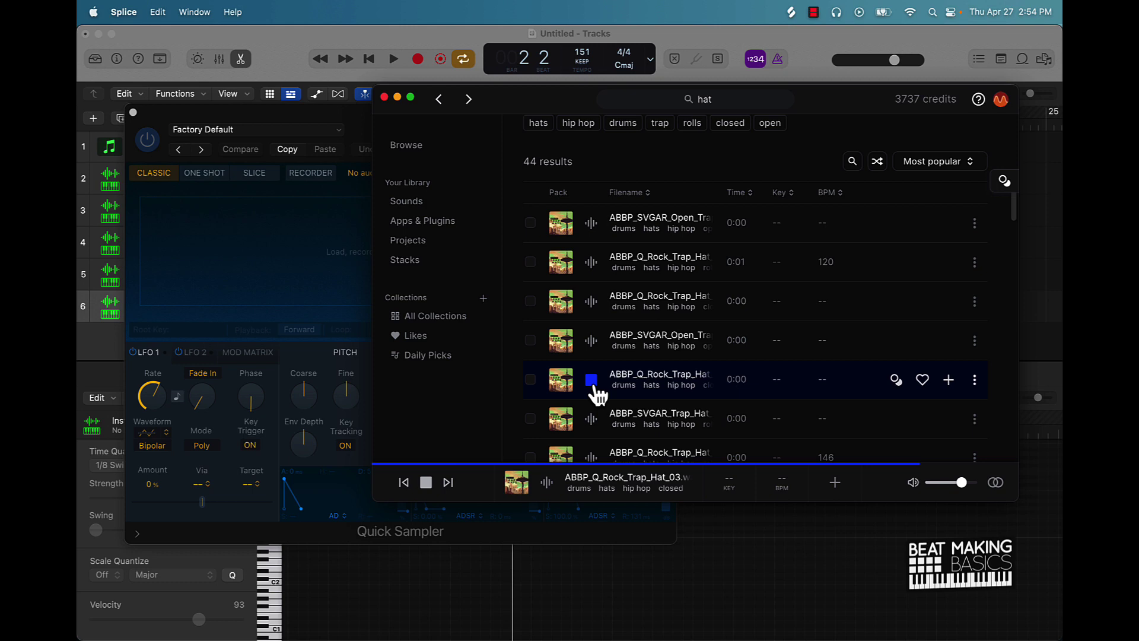
pyautogui.click(594, 382)
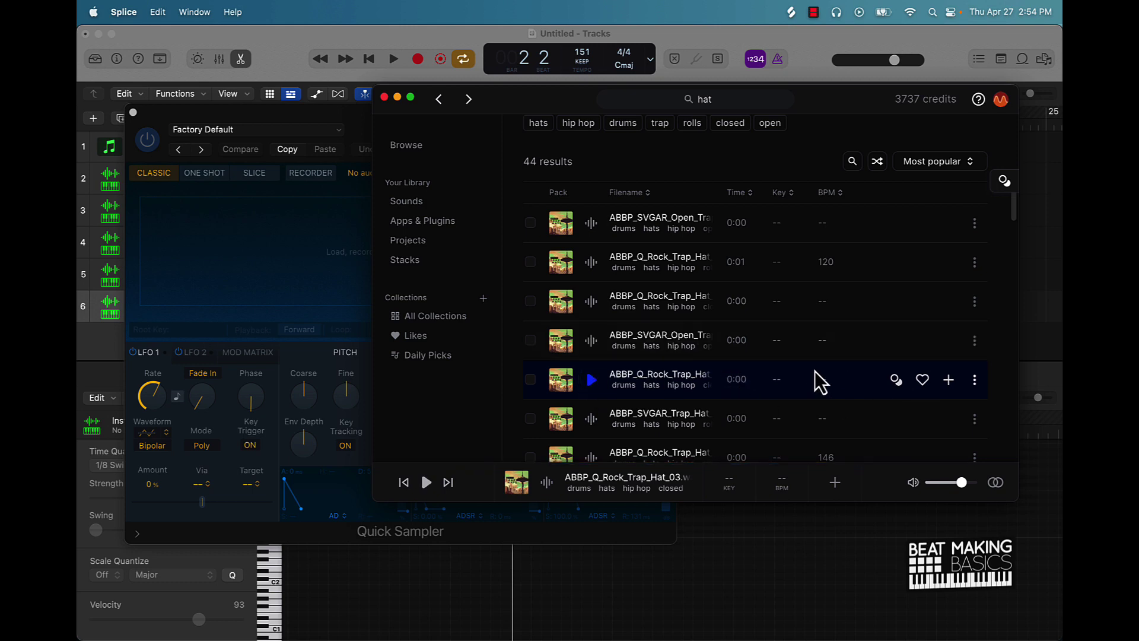
# Step: Download ABBP_Q_Rock_Trap_Hat_03.wav, load it into Quick Sampler, and audition it with Musical Typing
pyautogui.click(948, 379)
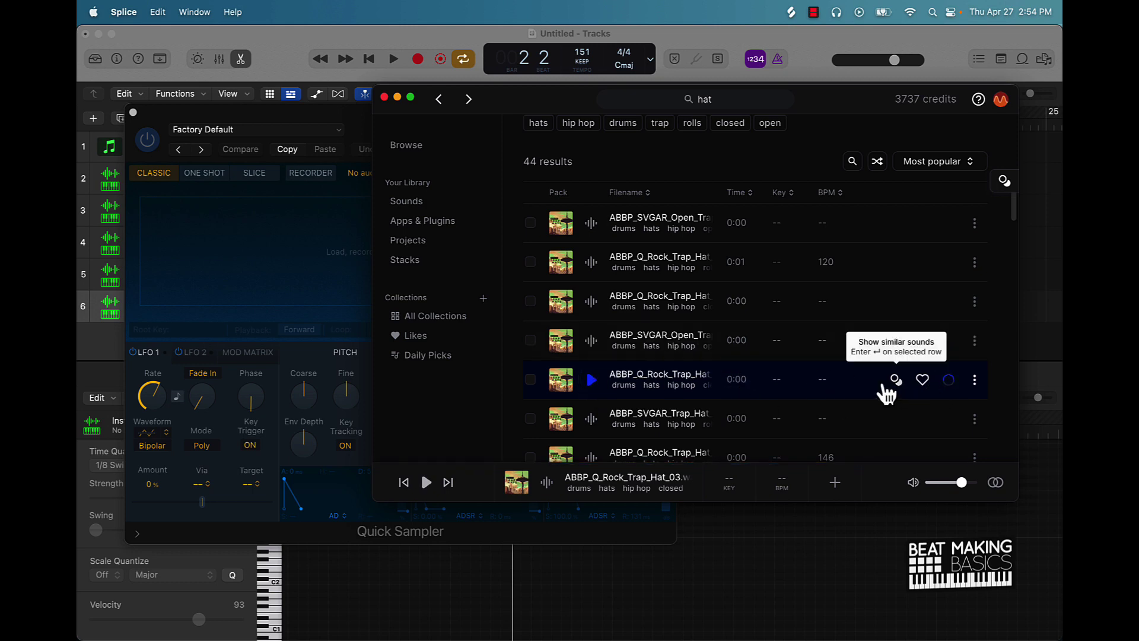
pyautogui.moveTo(742, 378); pyautogui.dragTo(295, 272)
pyautogui.click(106, 345)
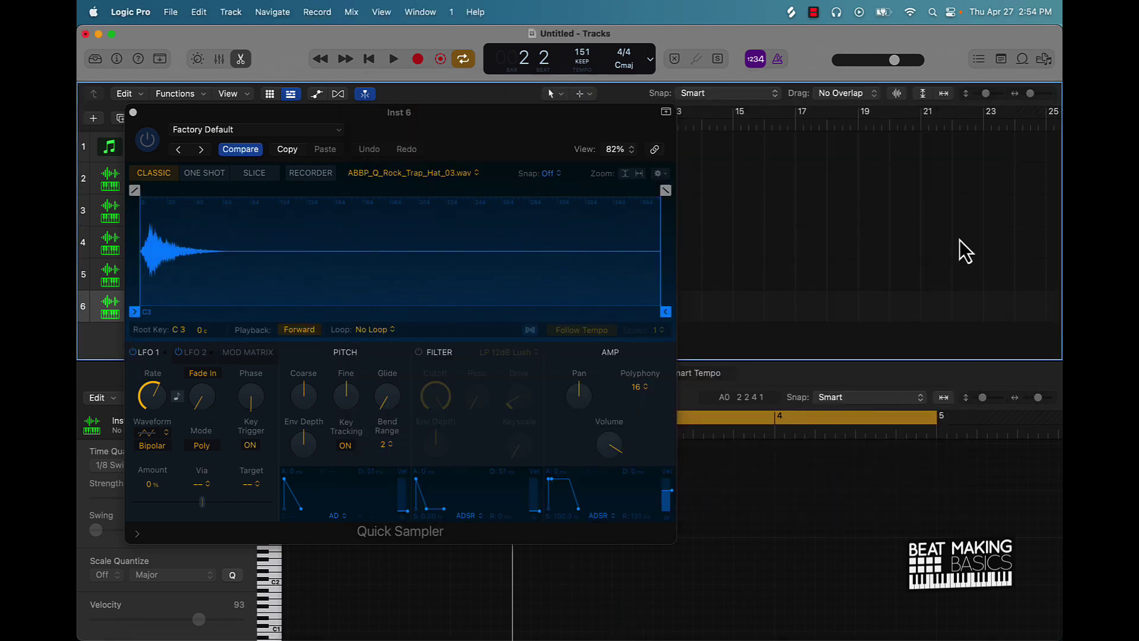
pyautogui.press('super+k')
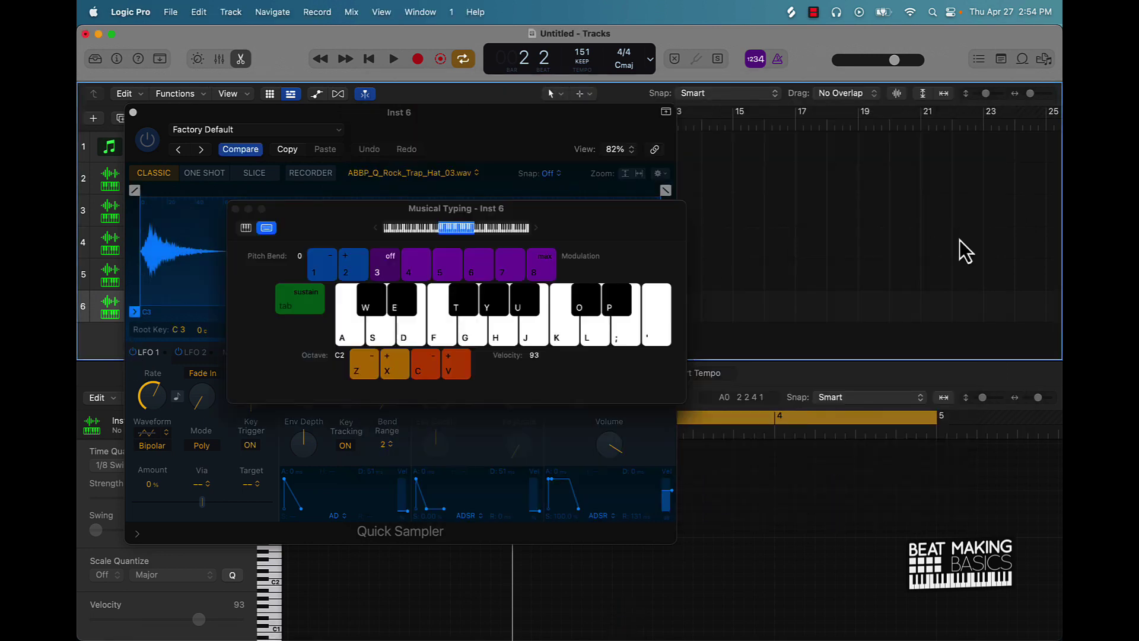
pyautogui.press('k')
pyautogui.press('k')
pyautogui.click(235, 209)
# Step: In Inst 6's Step Sequencer, turn on alternating hat steps for an eighth-note pattern
pyautogui.click(133, 112)
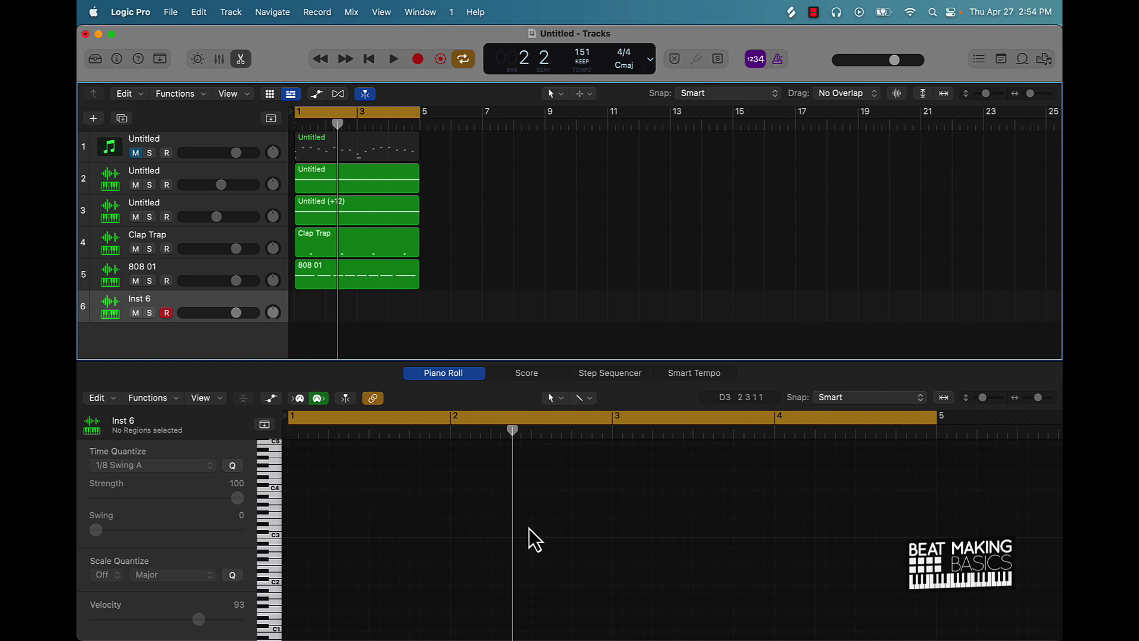
pyautogui.click(598, 378)
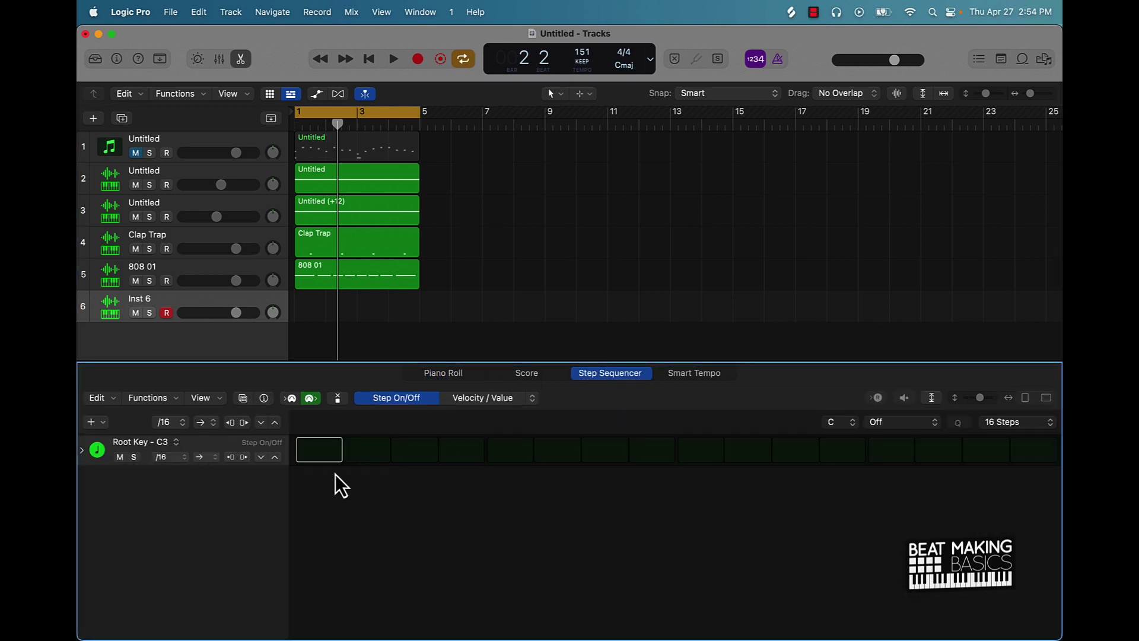
pyautogui.press('Return')
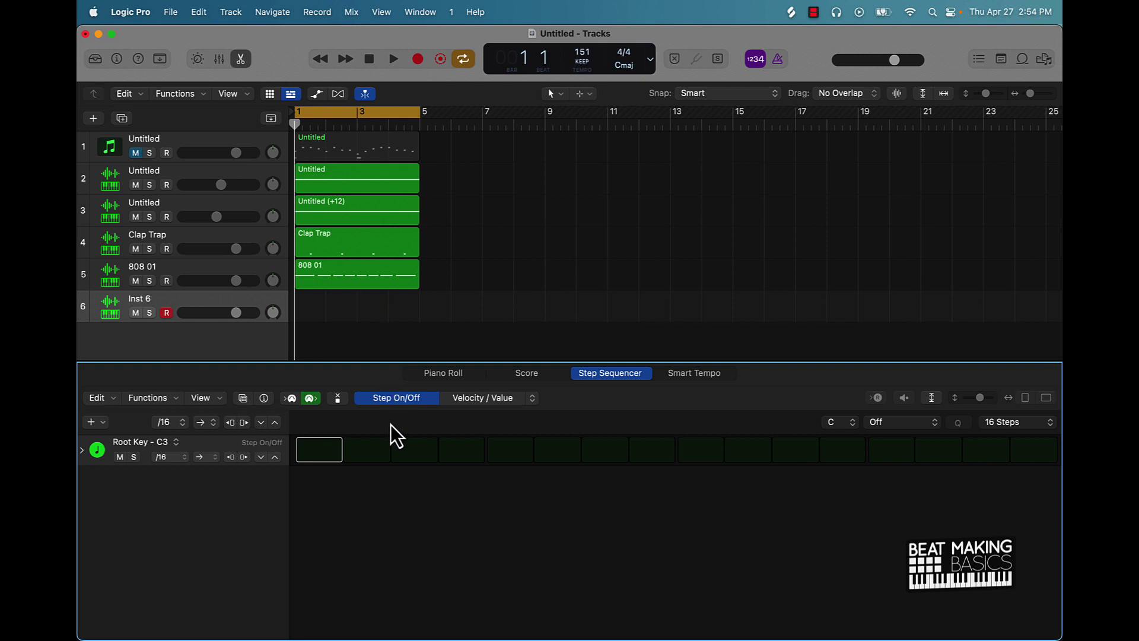
pyautogui.click(310, 449)
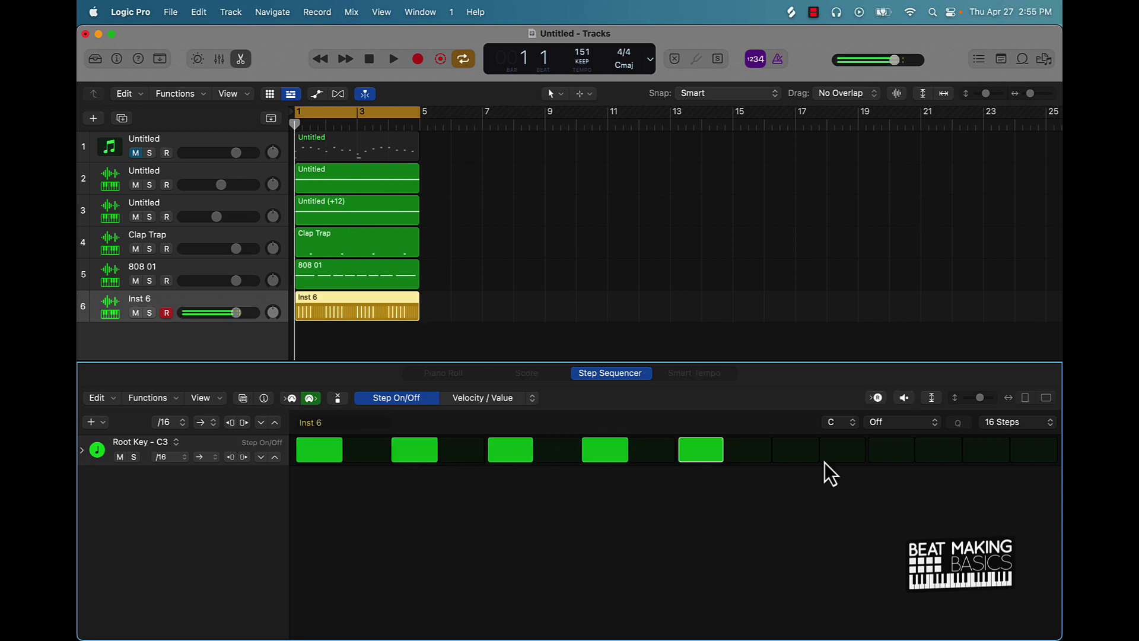
pyautogui.click(808, 452)
# Step: Play the hat pattern and convert the Inst 6 region to a MIDI region
pyautogui.press('space')
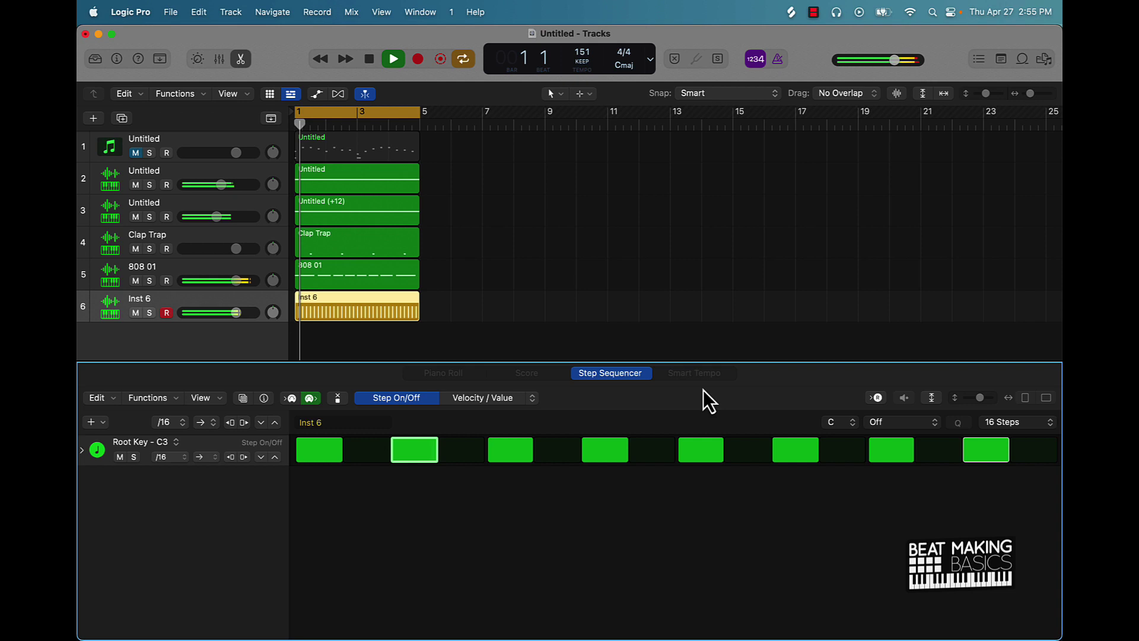
pyautogui.rightClick(344, 304)
pyautogui.click(365, 308)
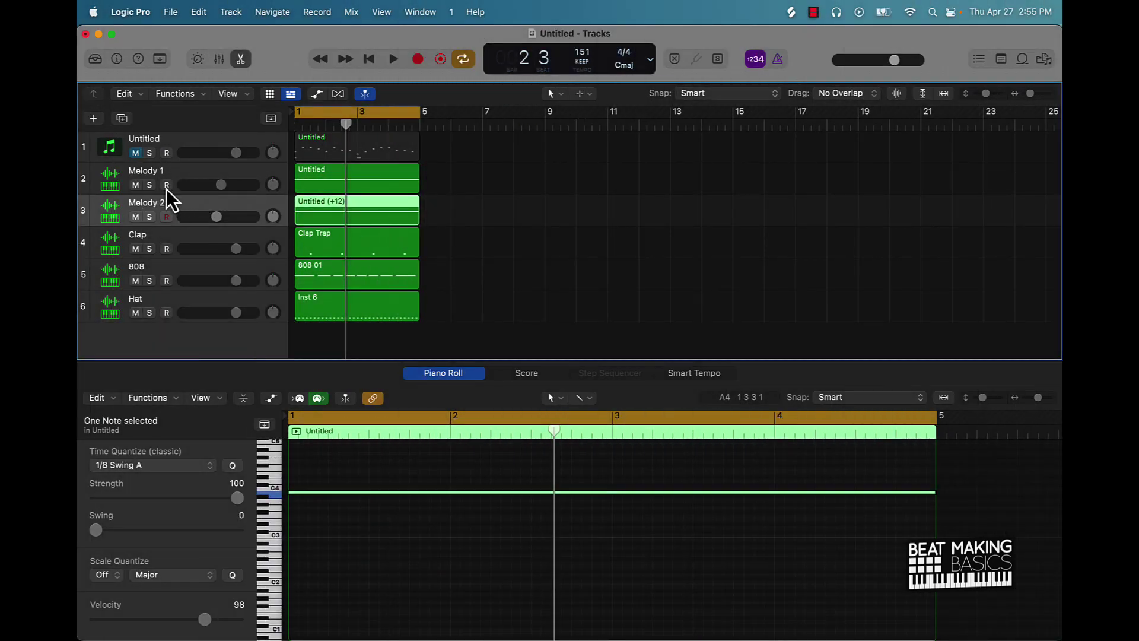
# Step: Mute Melody 2, select Melody 1 and show the Inspector while playing back
pyautogui.click(136, 217)
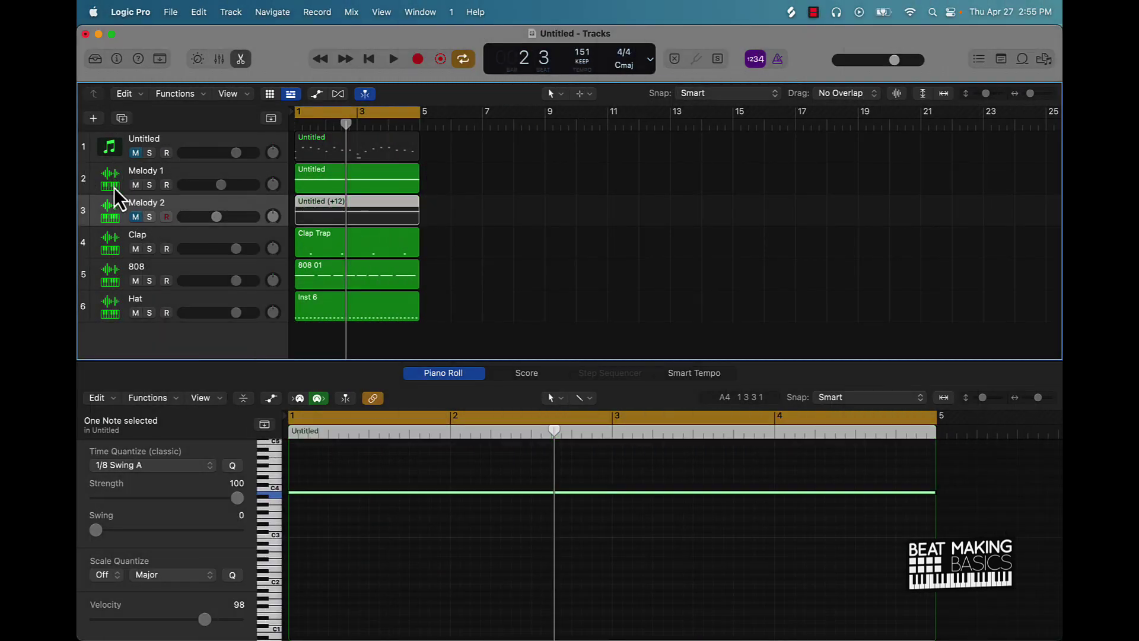
pyautogui.click(119, 176)
pyautogui.click(117, 59)
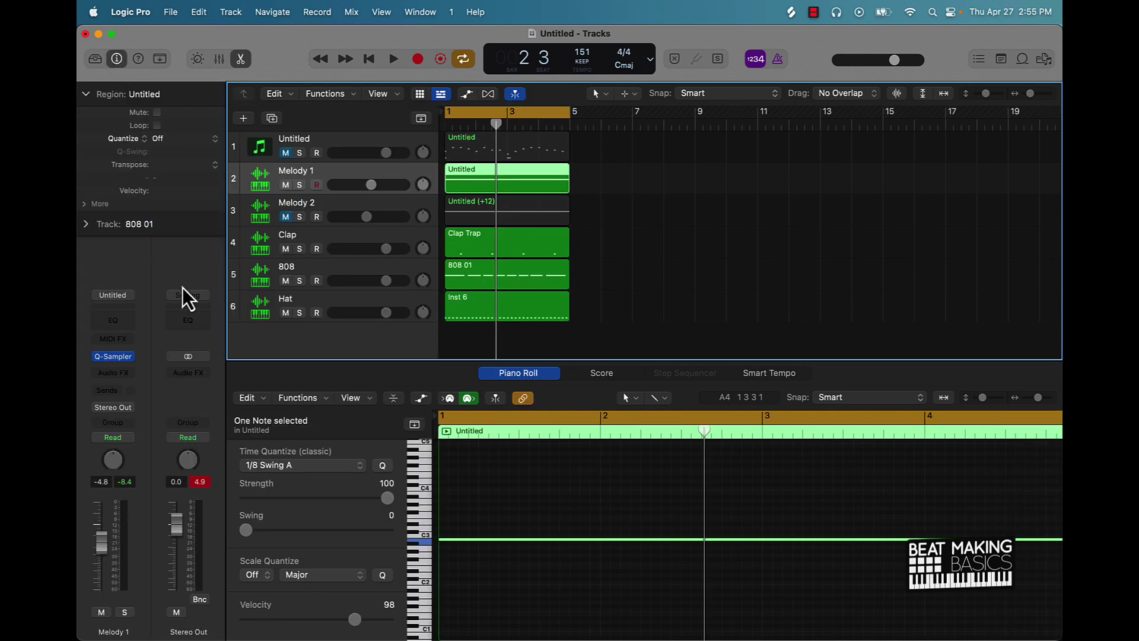
pyautogui.press('space')
# Step: Insert iZotope Vinyl (Stereo) on Melody 1 with Dust at 0% and Warp raised to 27%
pyautogui.click(123, 376)
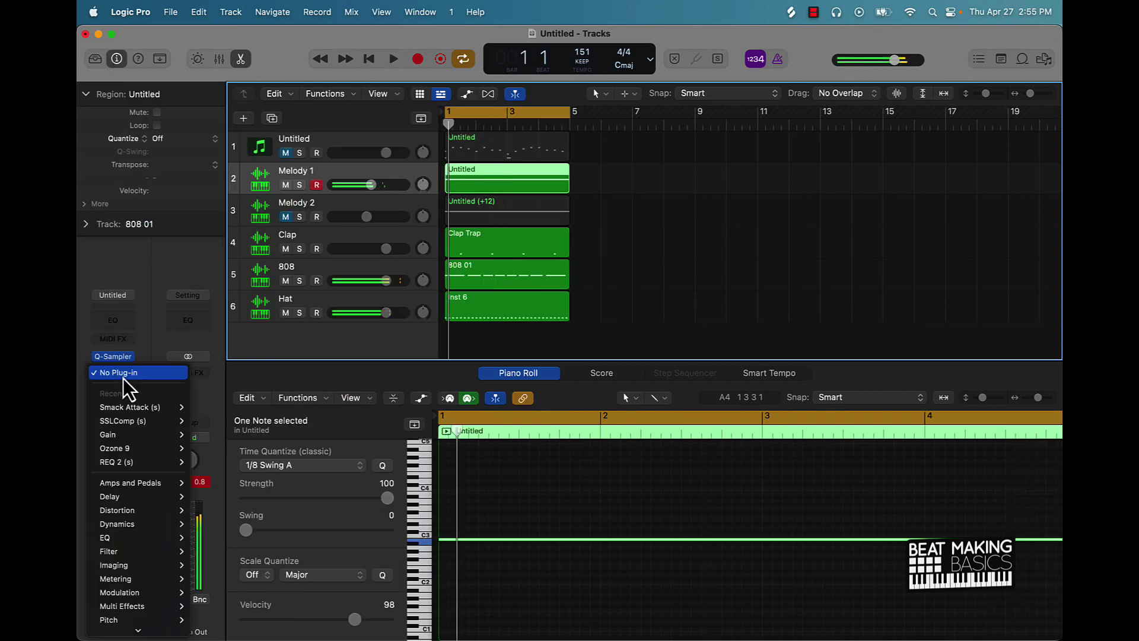
pyautogui.moveTo(136, 627)
pyautogui.moveTo(230, 571)
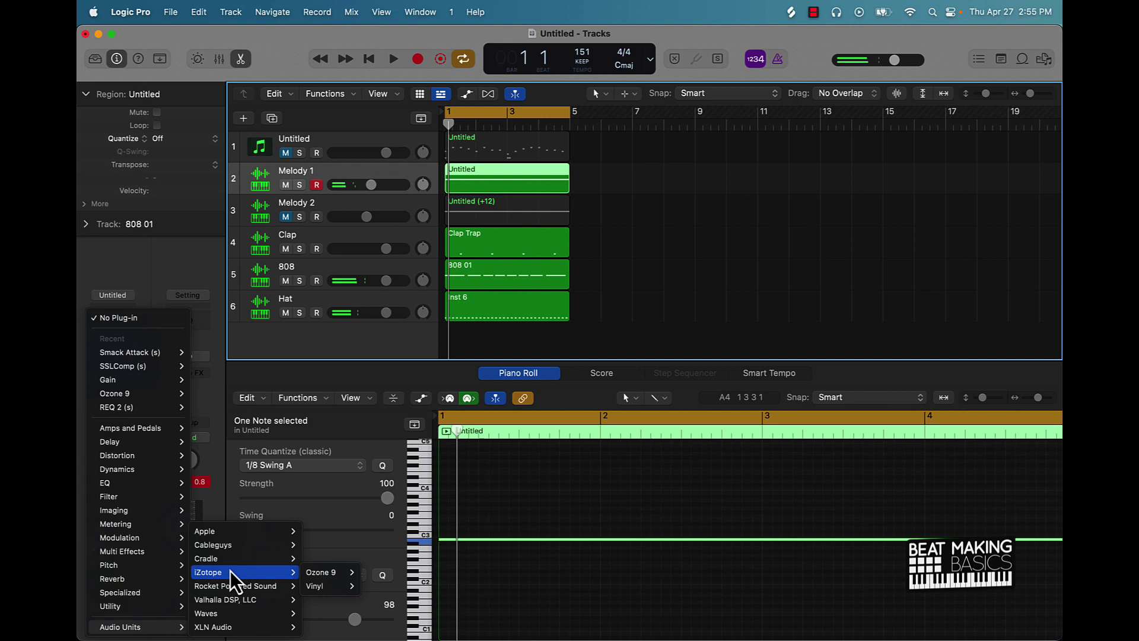
pyautogui.moveTo(329, 586)
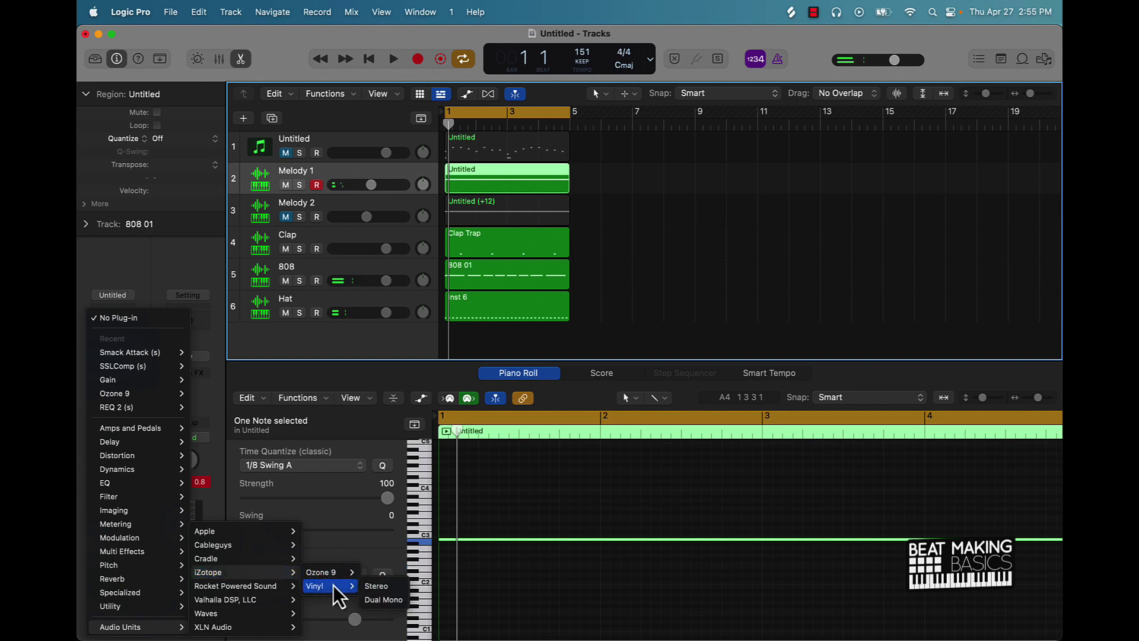
pyautogui.click(380, 586)
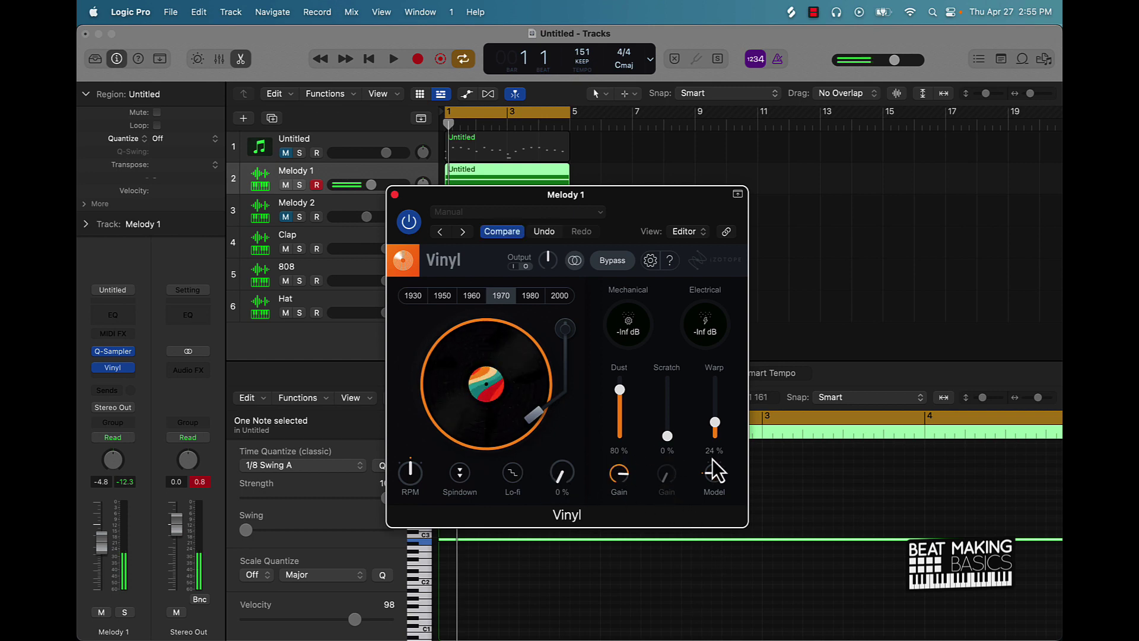
pyautogui.moveTo(619, 389); pyautogui.dragTo(620, 439)
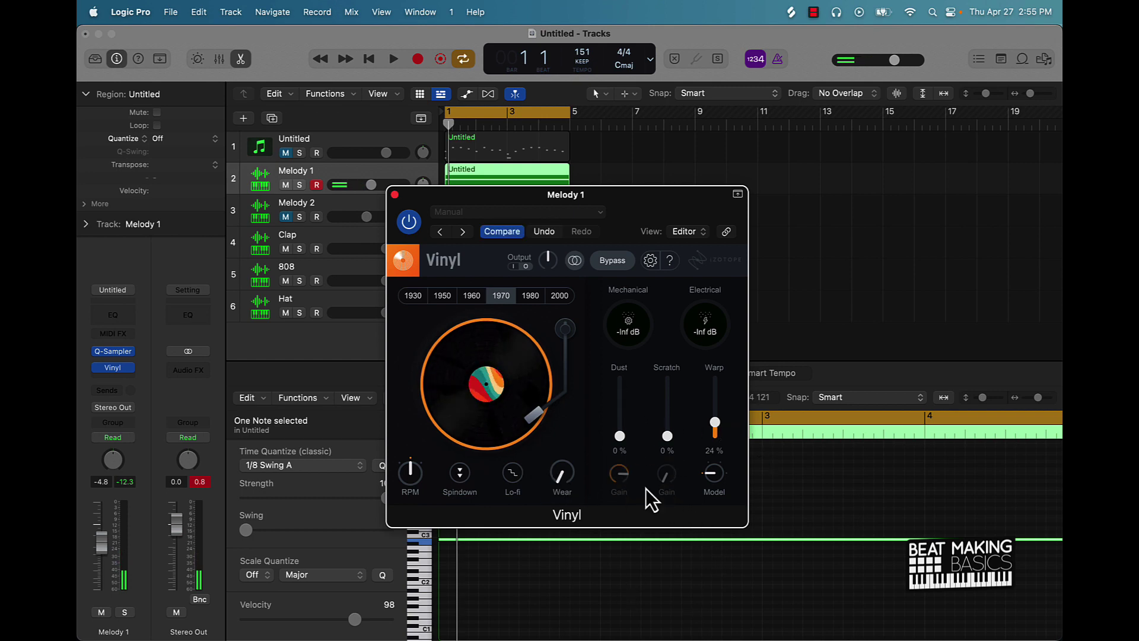
pyautogui.moveTo(715, 424); pyautogui.dragTo(716, 425)
pyautogui.press('space')
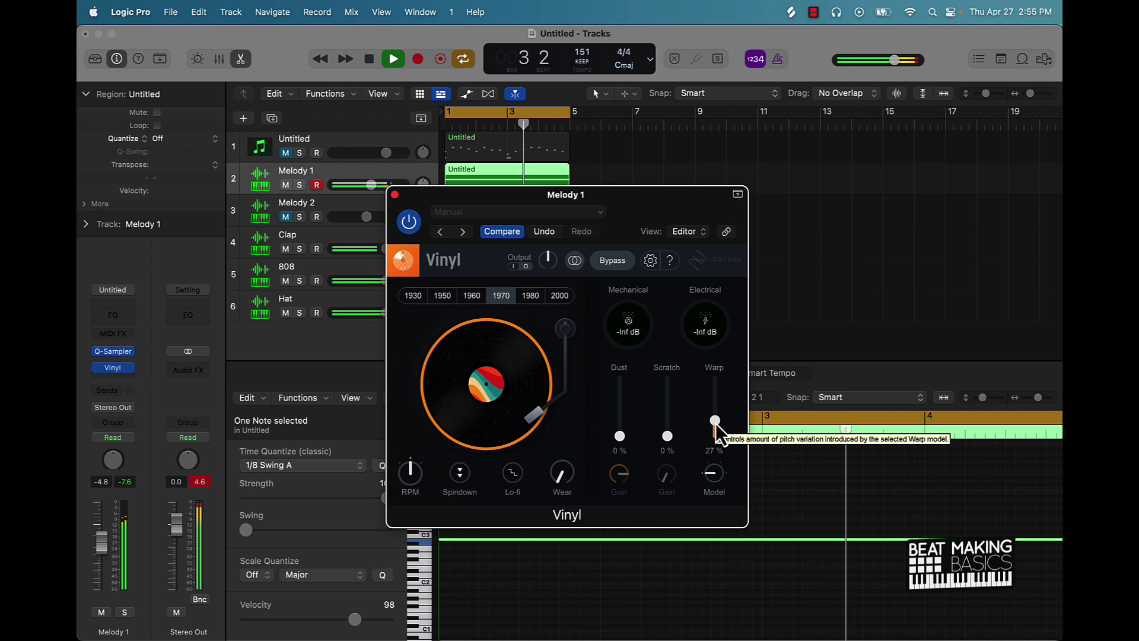
pyautogui.click(394, 195)
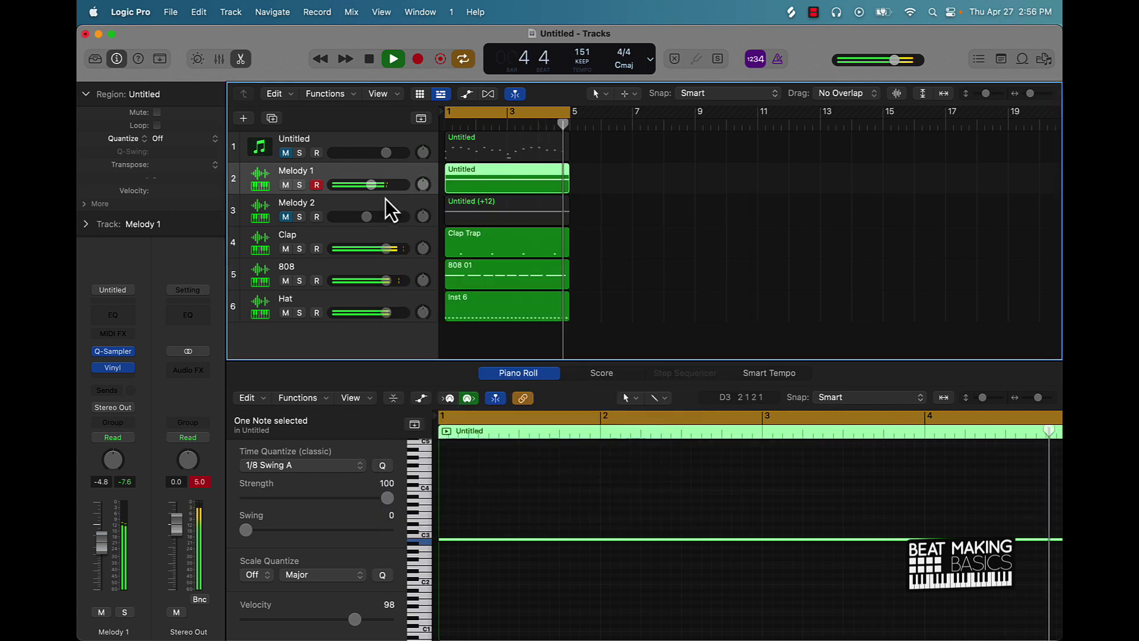
# Step: In the Mixer, copy the Vinyl effect onto Melody 2 and lower its fader to -8.8 dB
pyautogui.click(240, 59)
pyautogui.click(219, 59)
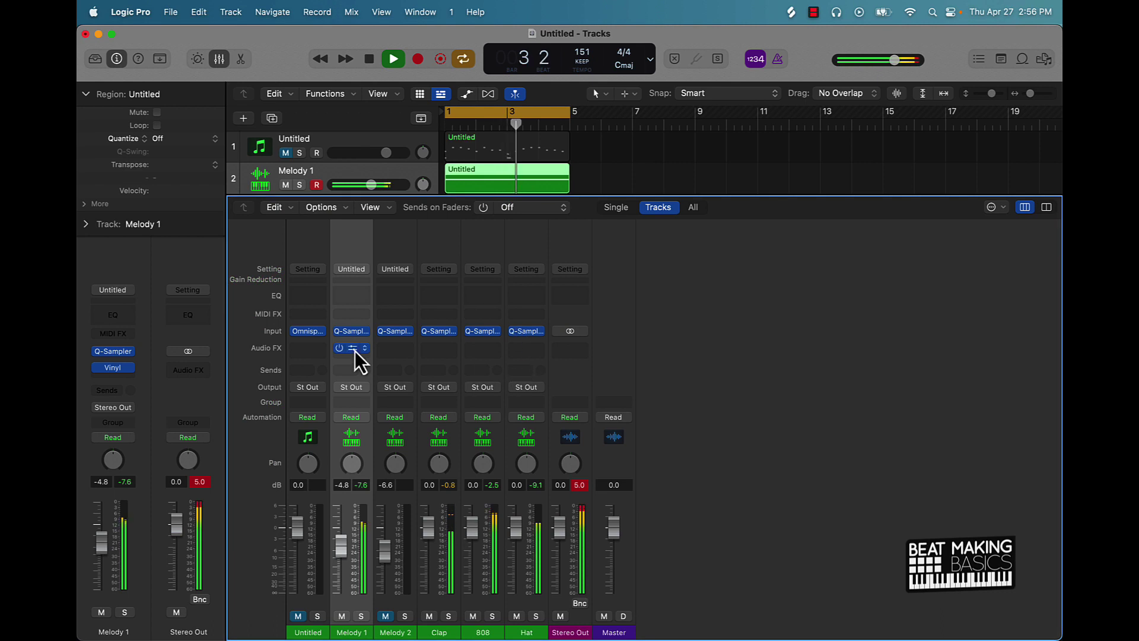
pyautogui.moveTo(380, 347); pyautogui.dragTo(394, 350)
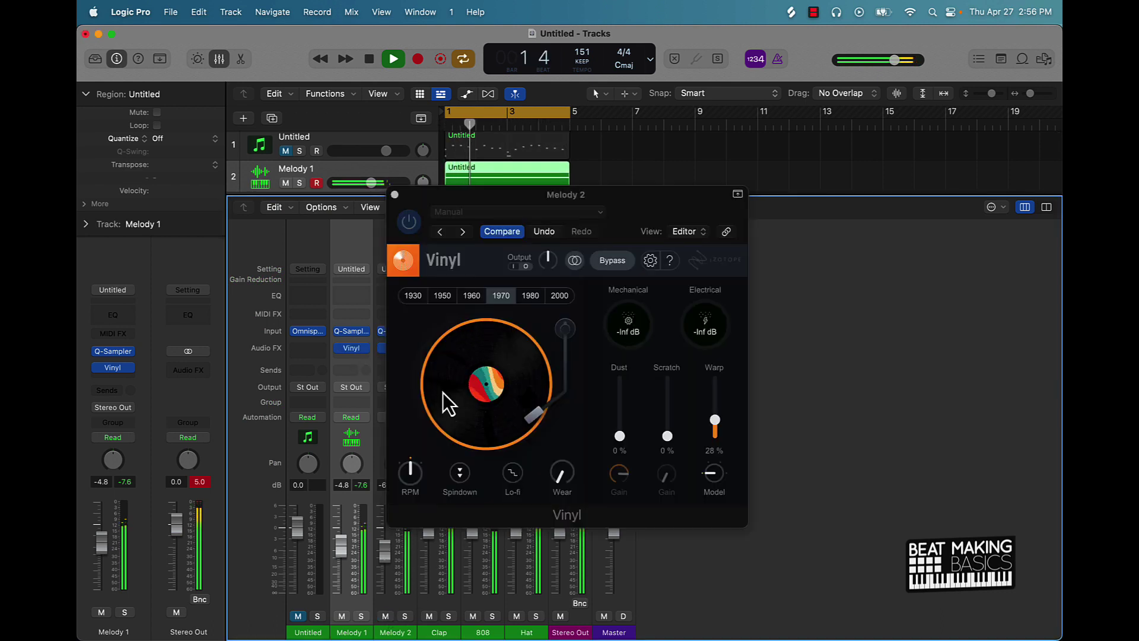
pyautogui.moveTo(384, 552); pyautogui.dragTo(384, 556)
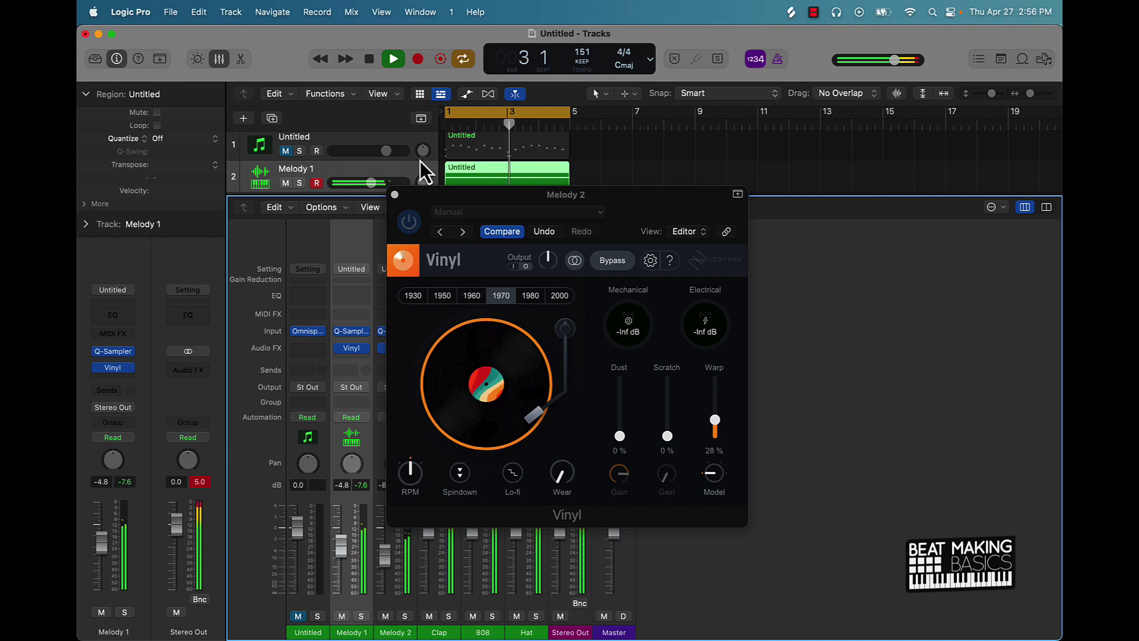
pyautogui.click(394, 194)
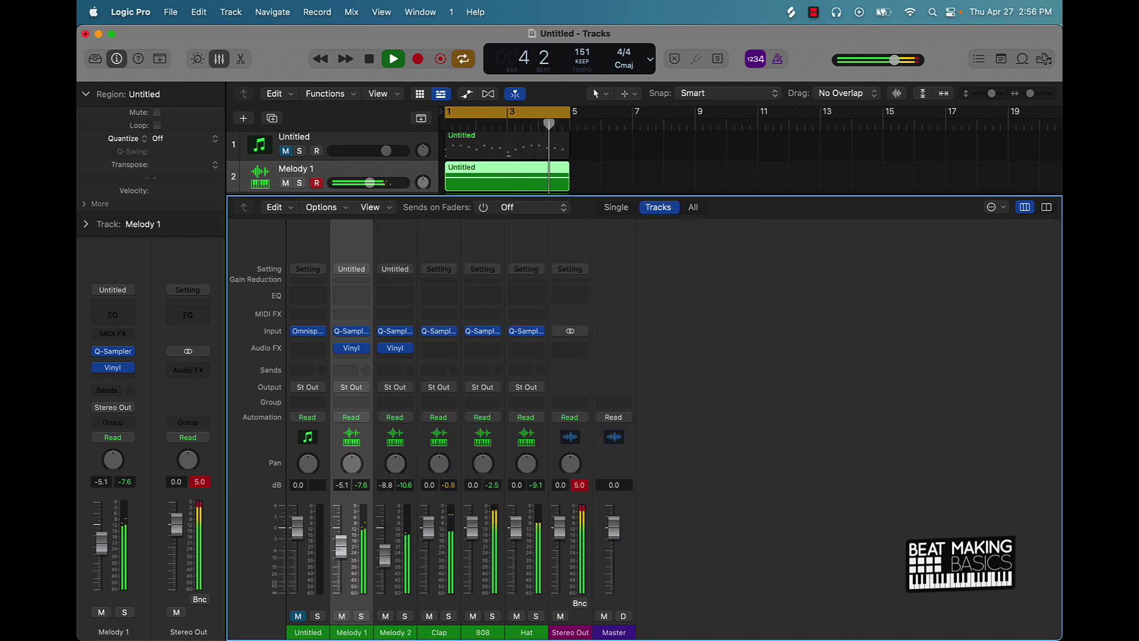
# Step: Stop playback, return to the Piano Roll and select the Hat track
pyautogui.press('space')
pyautogui.press('p')
pyautogui.click(255, 302)
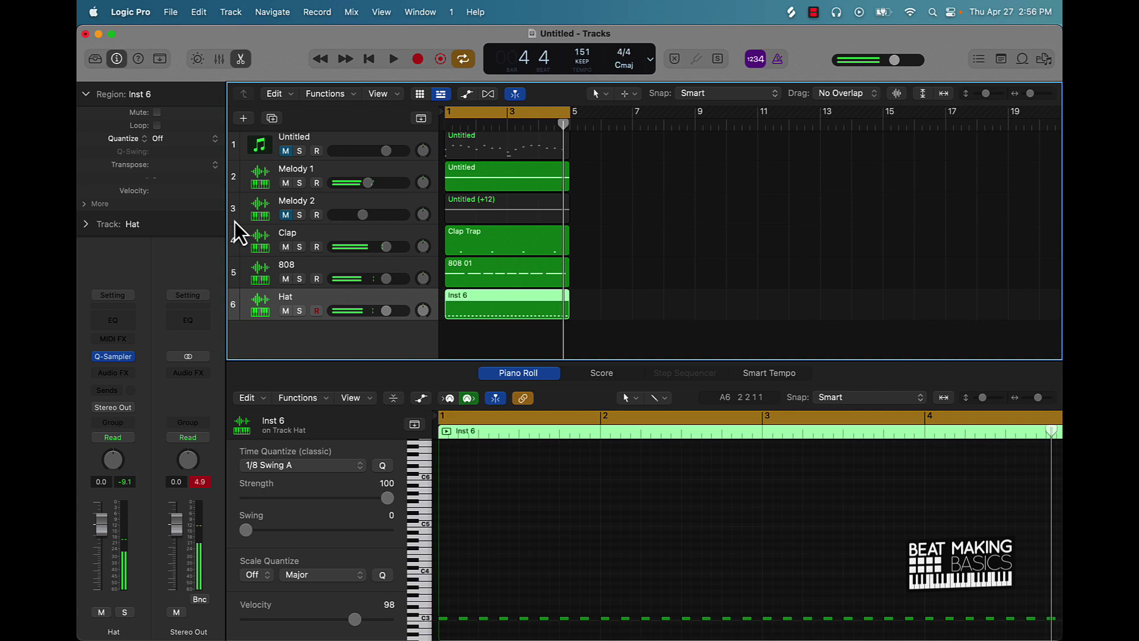
# Step: Add a seventh Quick Sampler track, load the Snare preset, and audition it with Musical Typing
pyautogui.click(244, 119)
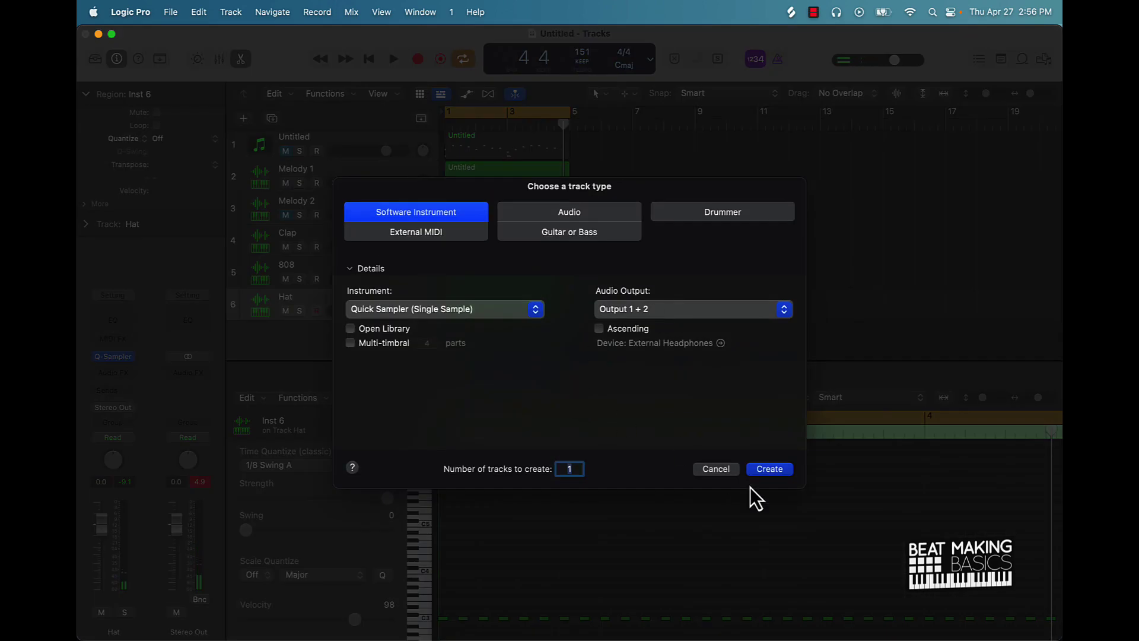
pyautogui.click(764, 471)
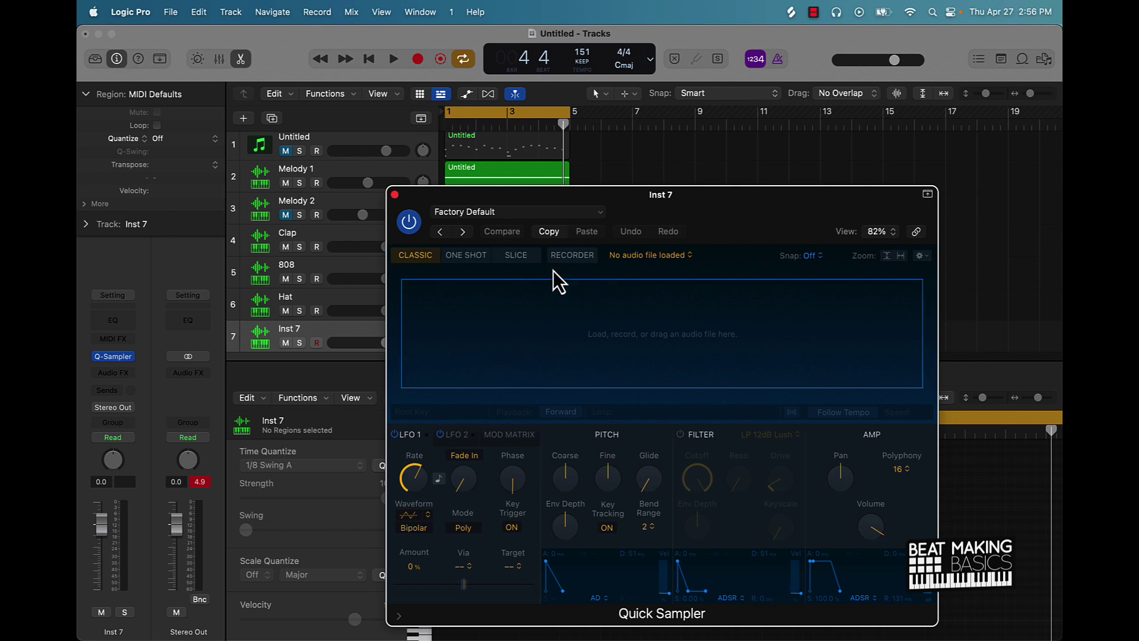
pyautogui.click(508, 216)
pyautogui.scroll(-5, 533, 574)
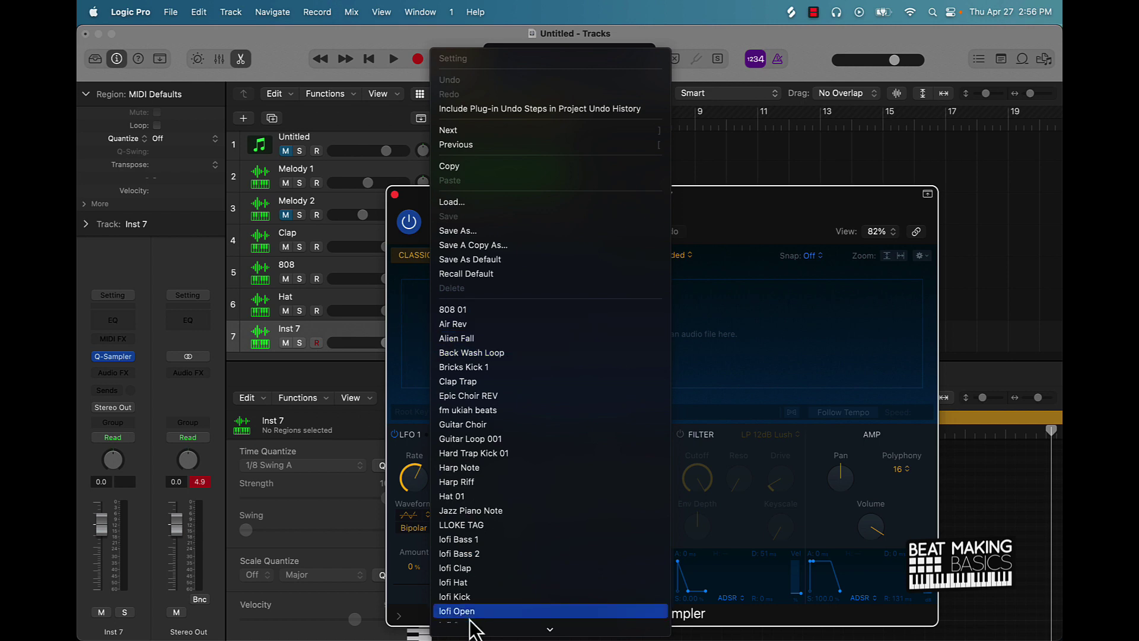
pyautogui.scroll(-5, 471, 623)
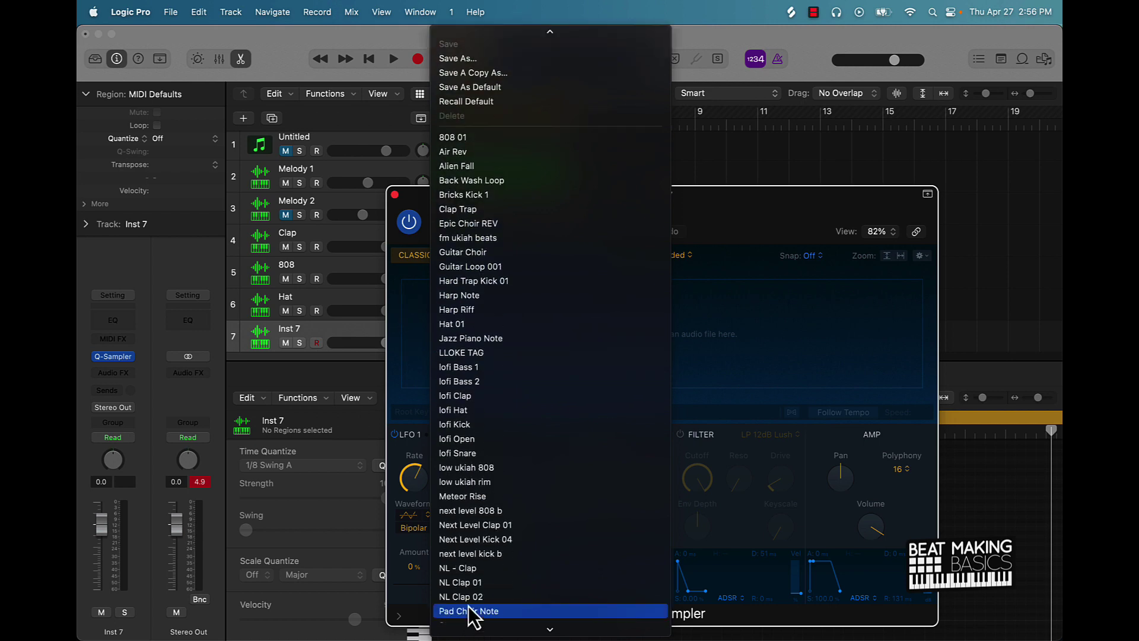
pyautogui.scroll(-5, 465, 546)
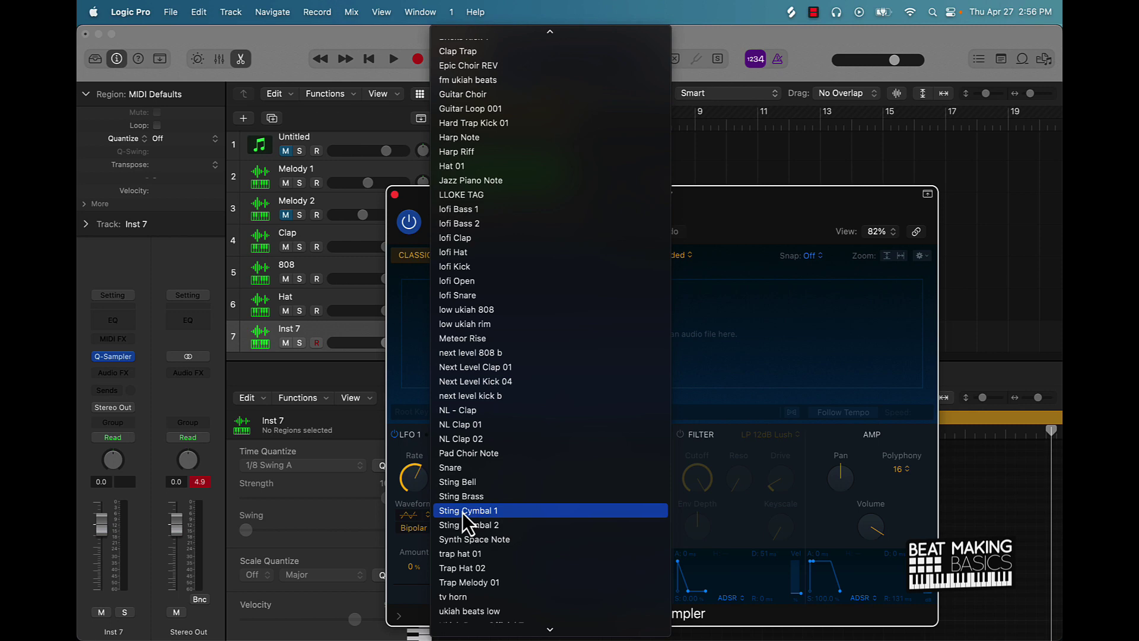
pyautogui.click(472, 469)
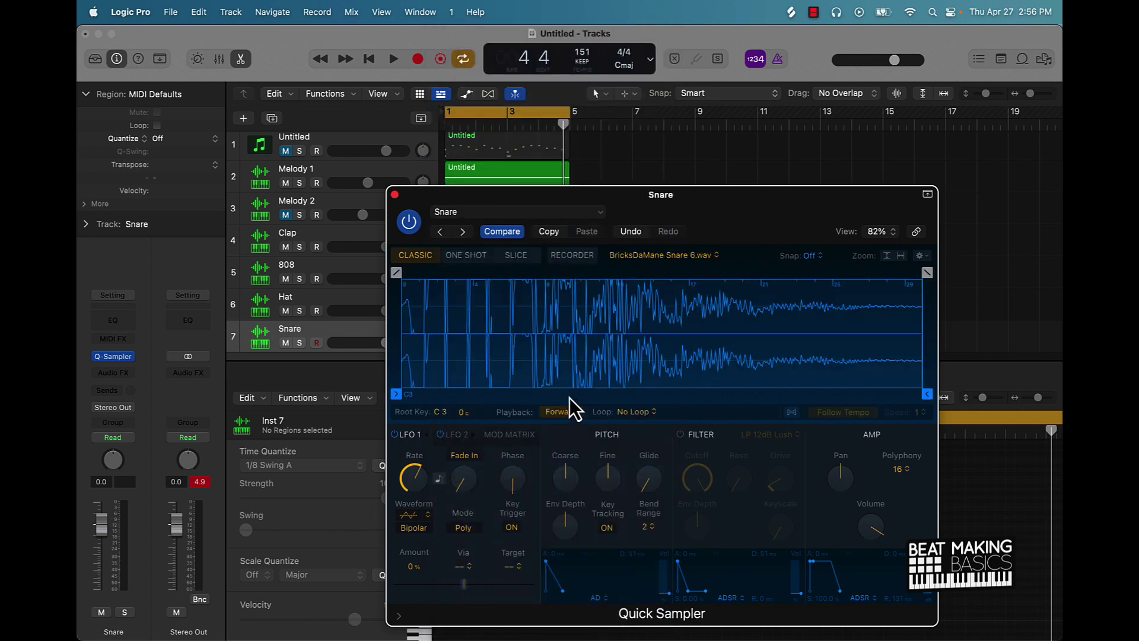
pyautogui.press('super+k')
pyautogui.press('j')
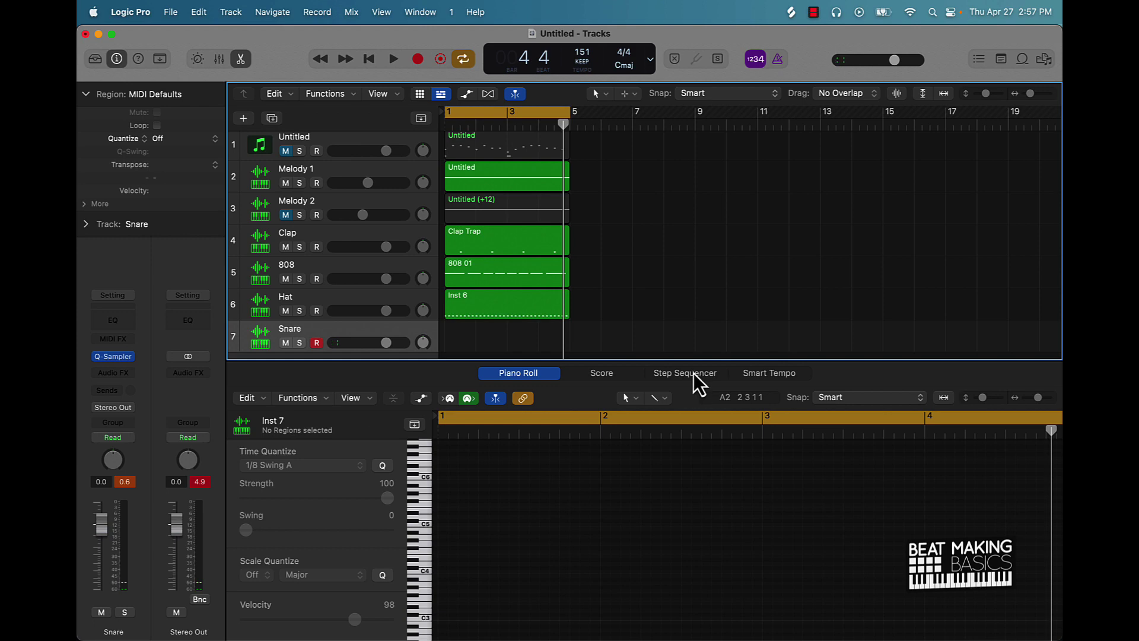
# Step: Add a snare hit on step 9 and lengthen the snare pattern to 32, then 64 steps
pyautogui.click(691, 372)
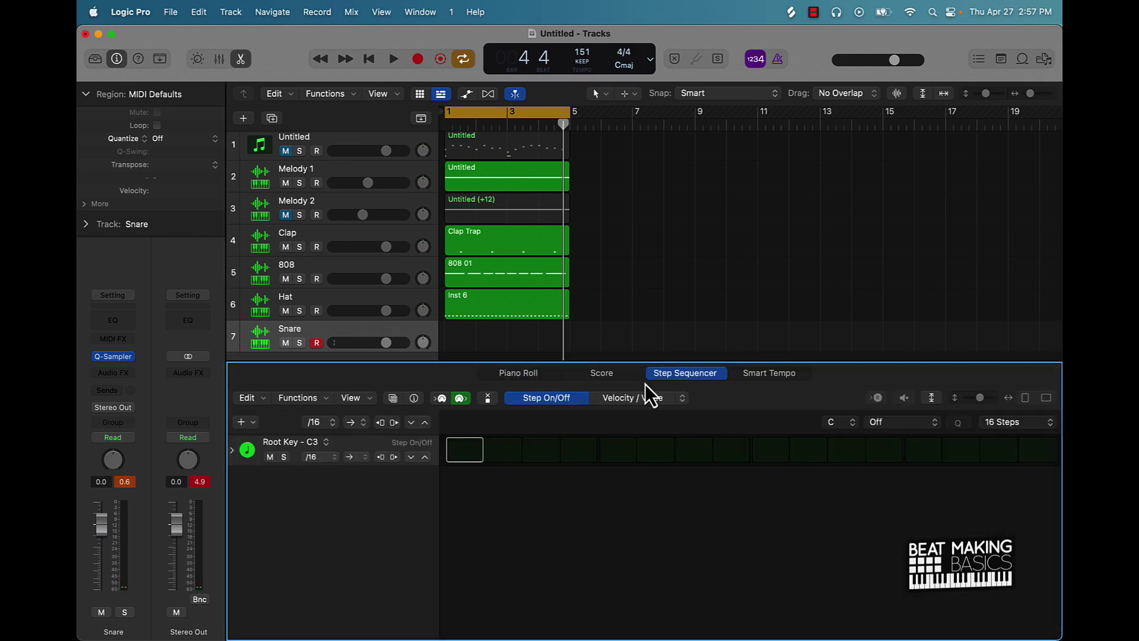
pyautogui.press('Return')
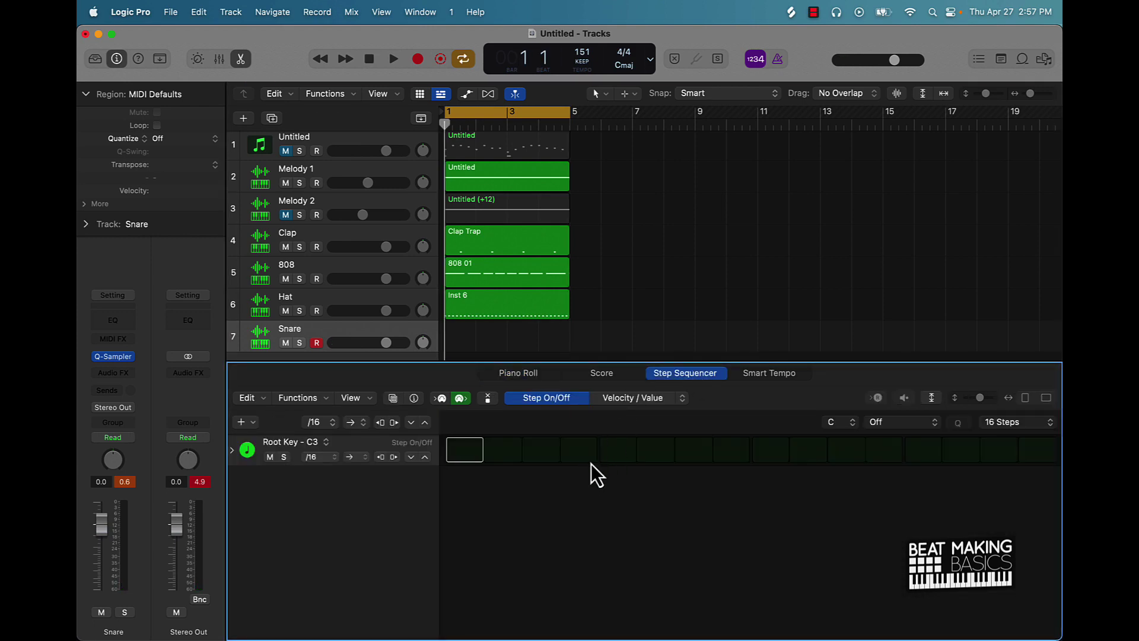
pyautogui.click(764, 457)
pyautogui.click(1002, 425)
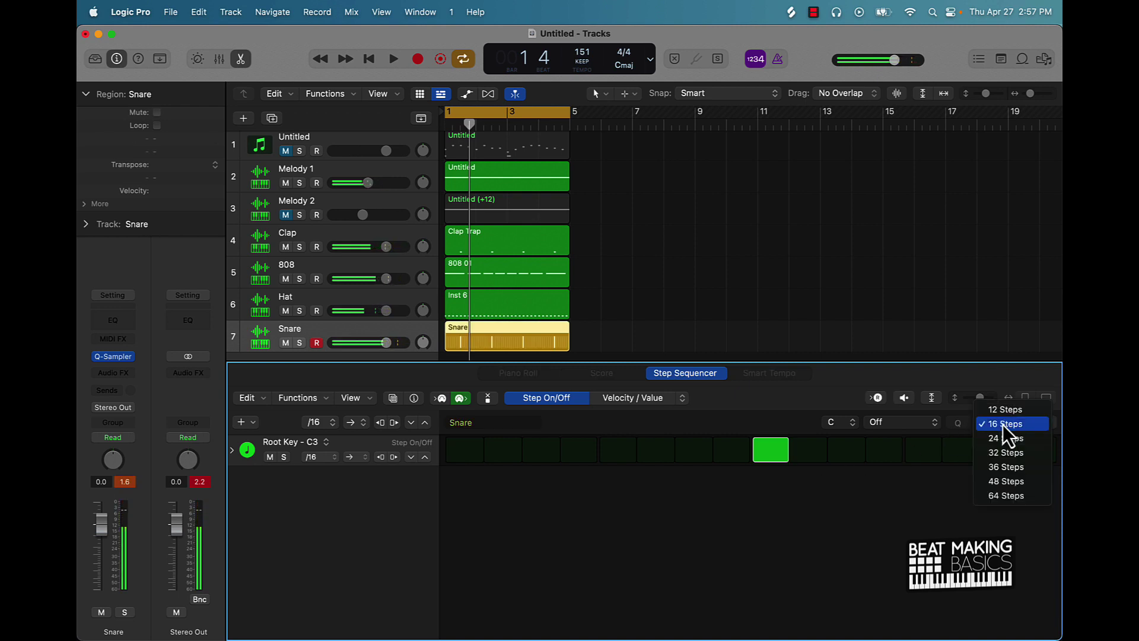
pyautogui.click(1015, 460)
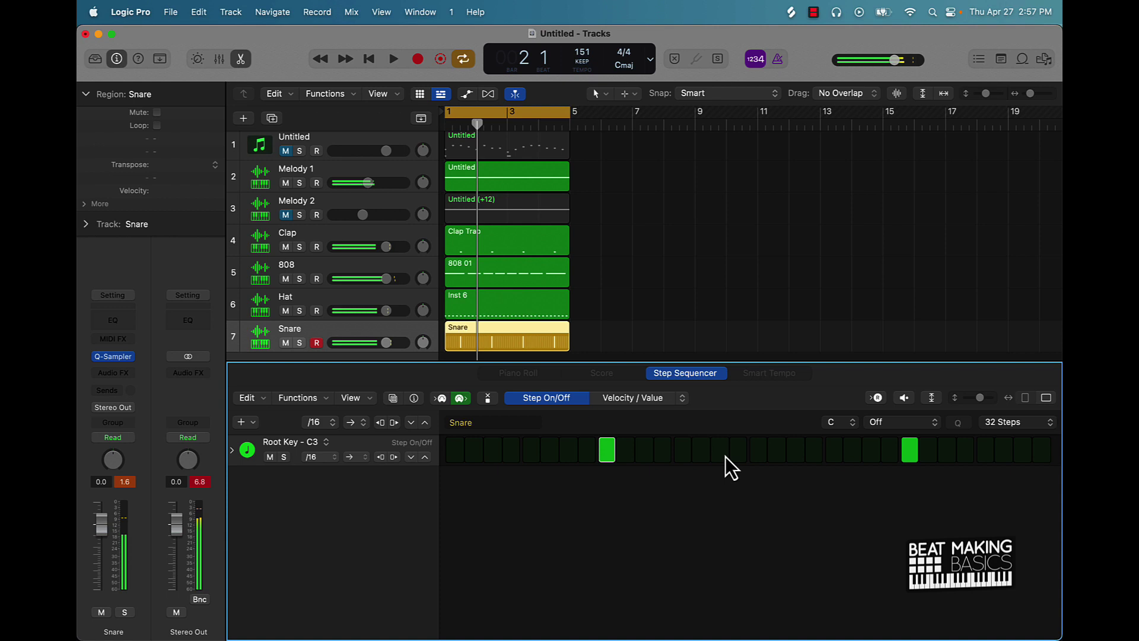
pyautogui.click(1025, 428)
pyautogui.click(1010, 467)
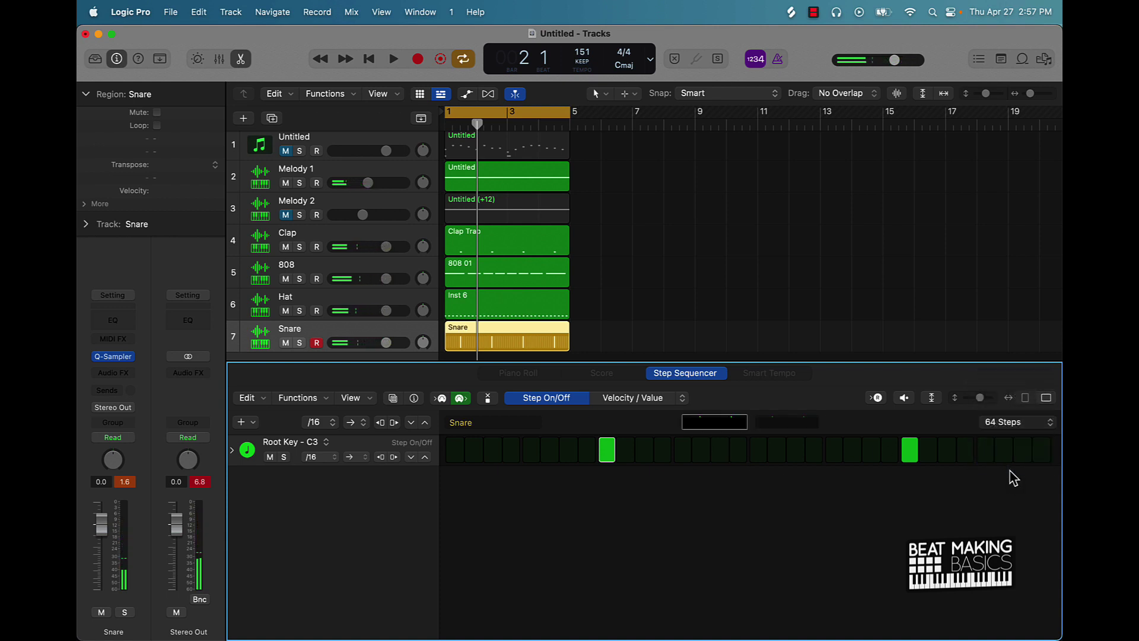
# Step: Add snare hits on step 19 and one more step, playing back to check
pyautogui.press('space')
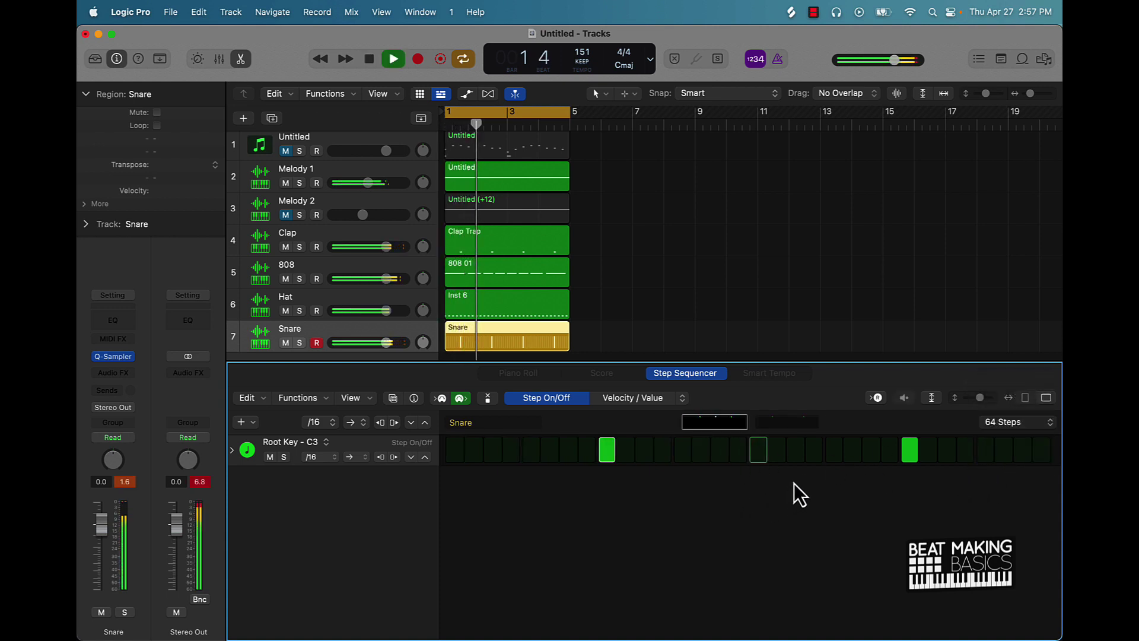
pyautogui.click(795, 458)
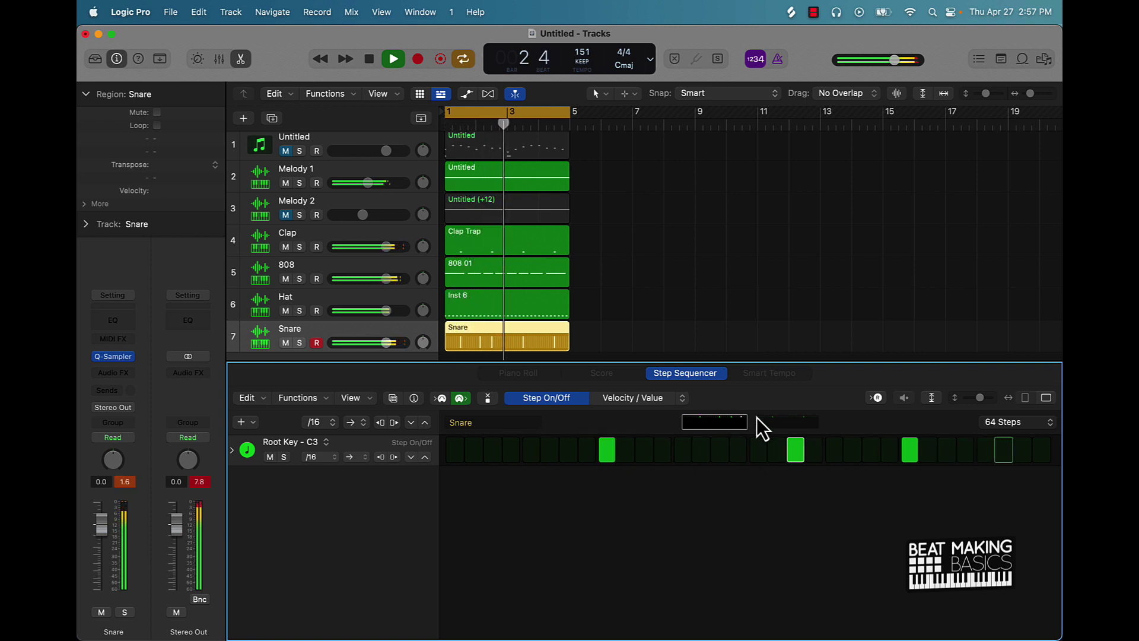
pyautogui.press('space')
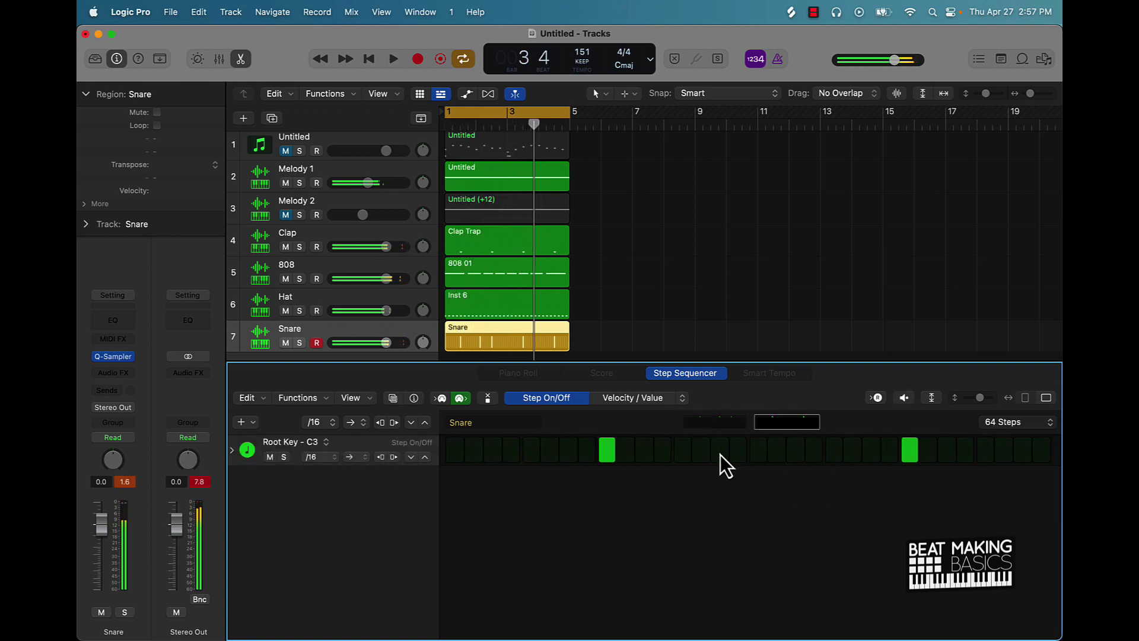
pyautogui.click(794, 455)
pyautogui.press('space')
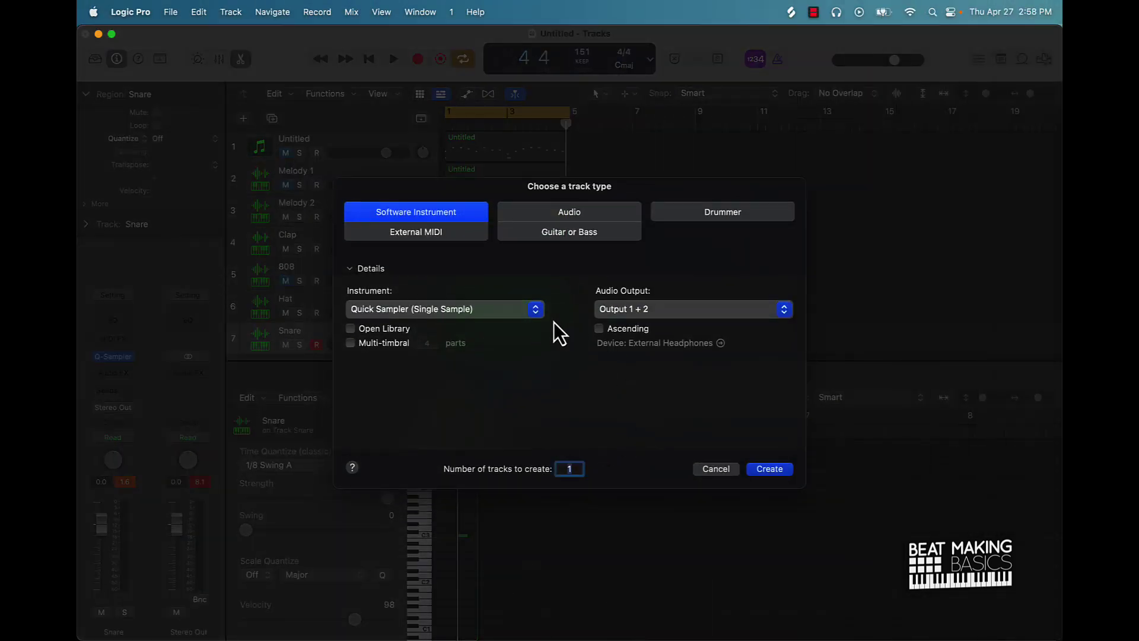
# Step: Create a stereo Alchemy Bass track with the Backlash preset and audition it against the beat
pyautogui.click(538, 315)
pyautogui.moveTo(476, 269)
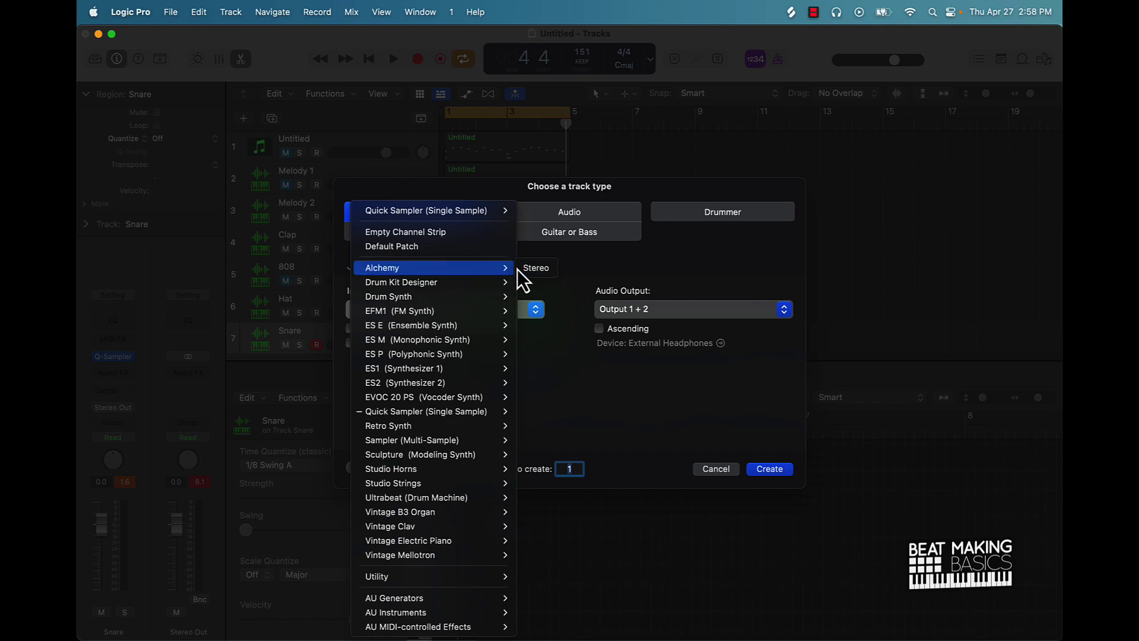
pyautogui.click(537, 269)
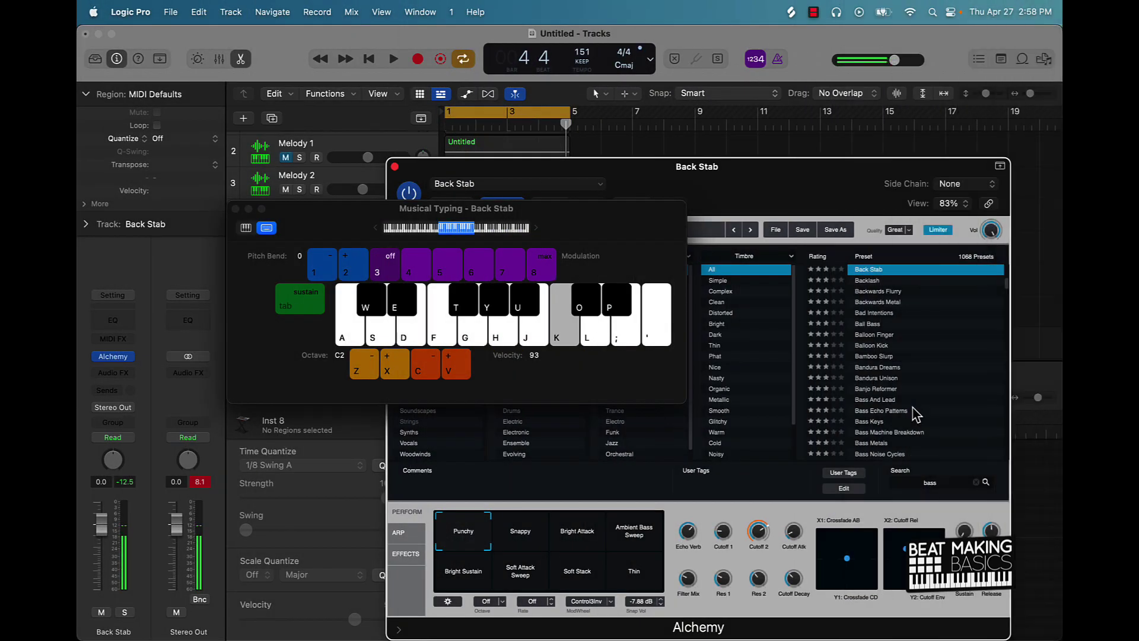
pyautogui.press('f')
pyautogui.press('g')
pyautogui.press('h')
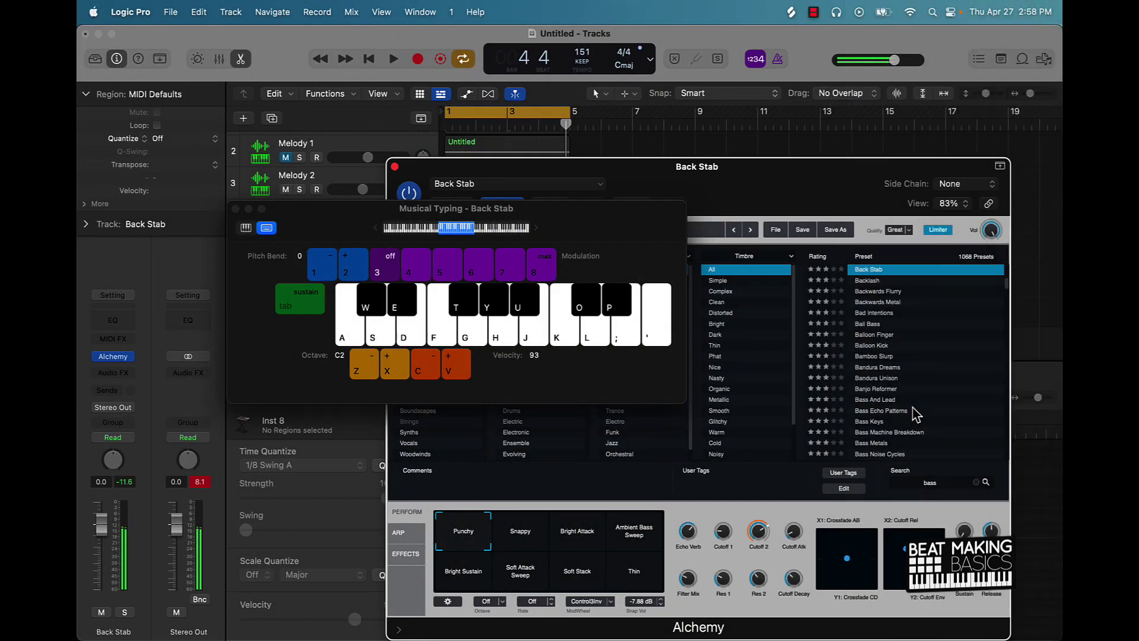
pyautogui.press('j')
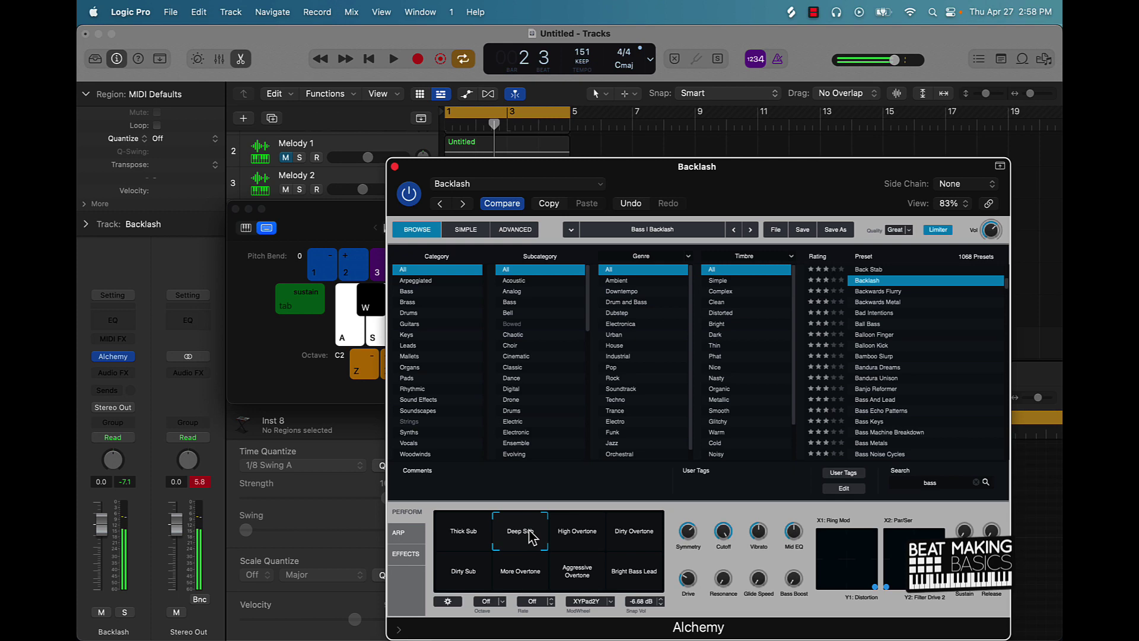
pyautogui.press('space')
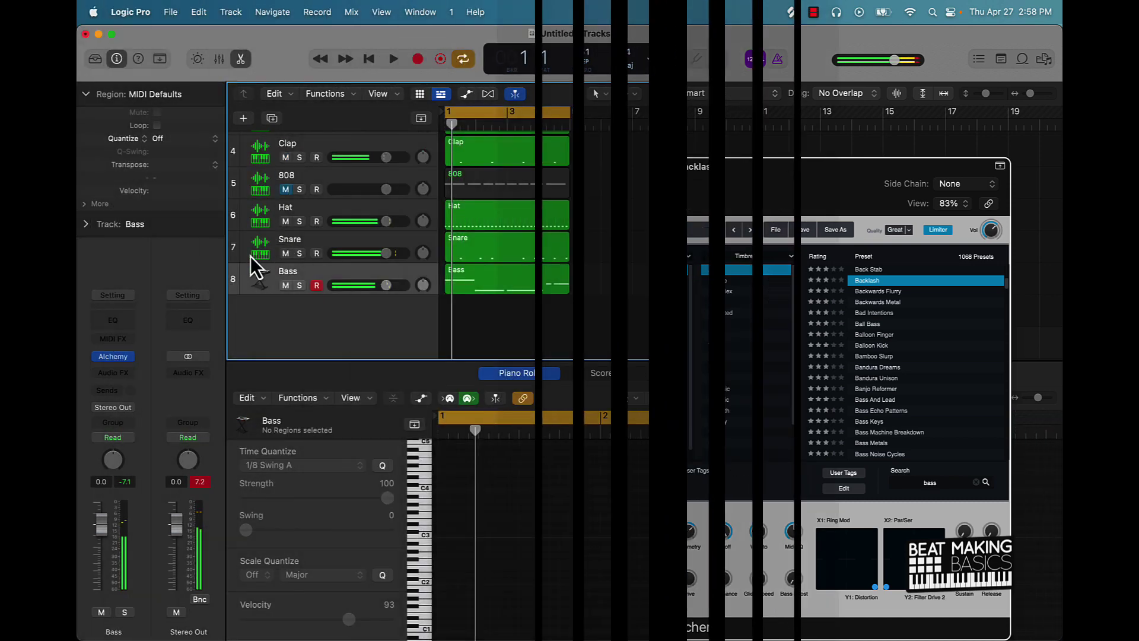
# Step: Add a Quick Sampler track and load Splice's downloaded OS_DPS_kick_prices.wav kick into it
pyautogui.click(243, 118)
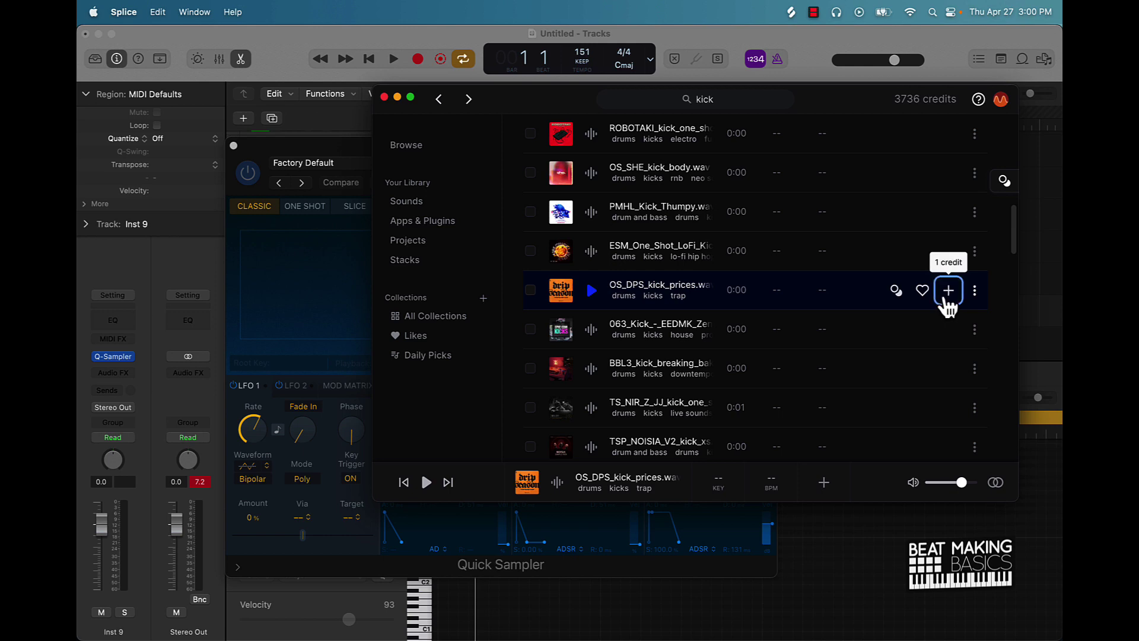
pyautogui.click(947, 291)
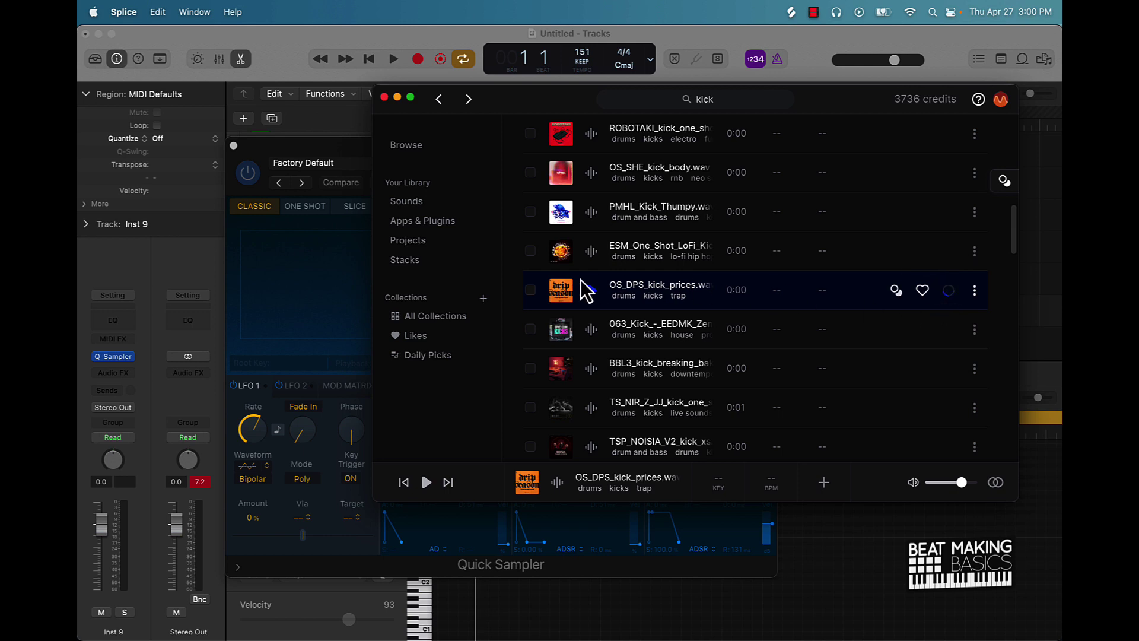
pyautogui.click(595, 294)
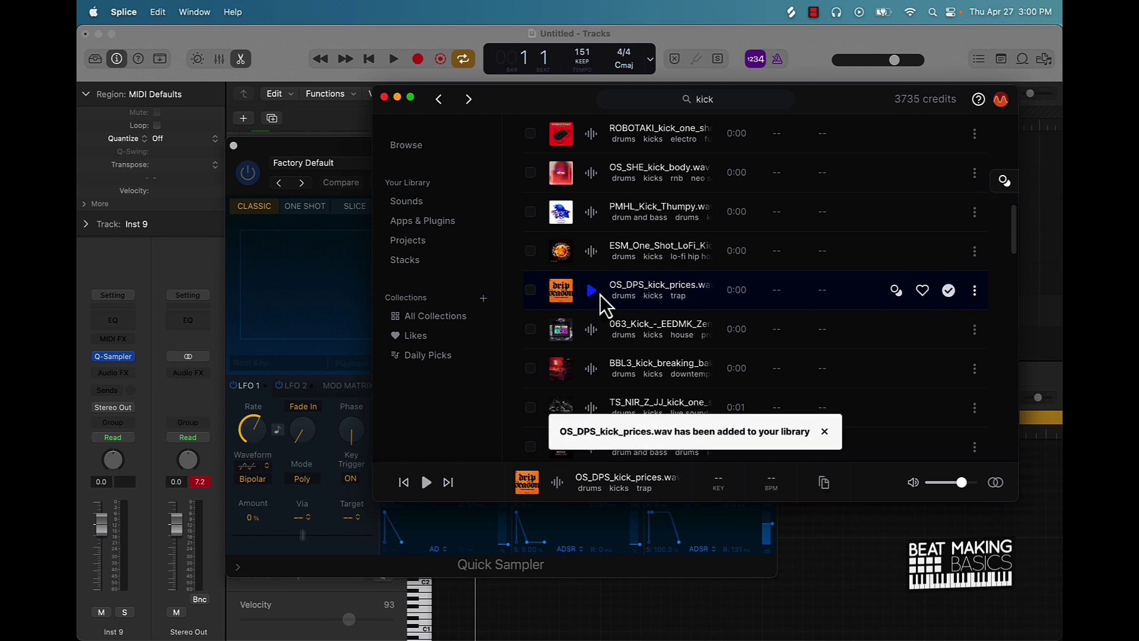
pyautogui.moveTo(303, 301); pyautogui.dragTo(303, 289)
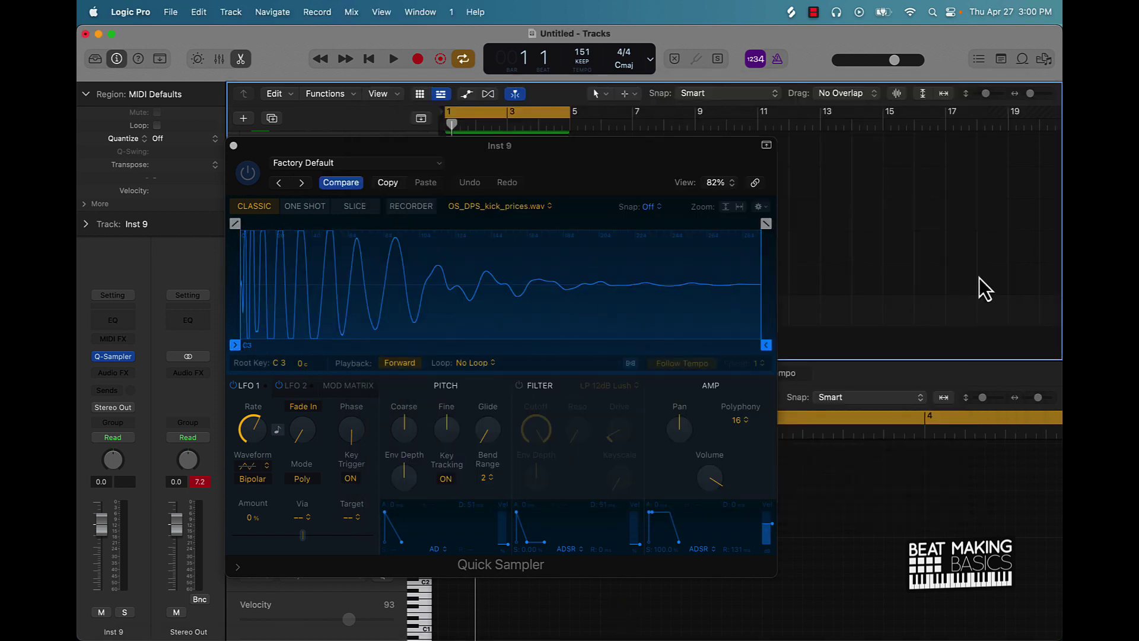
# Step: Play the OS_DPS_kick_prices kick on Inst 9 with Musical Typing's K key, then close Musical Typing
pyautogui.press('super+k')
pyautogui.press('k')
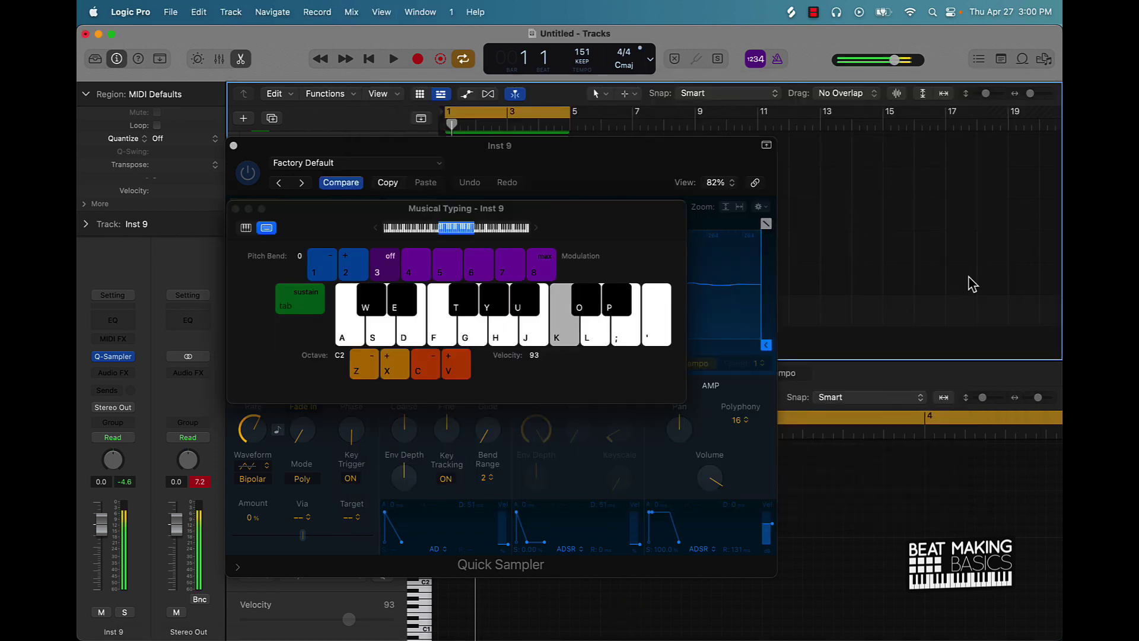
pyautogui.press('k')
pyautogui.press('k')
pyautogui.press('k')
pyautogui.click(235, 210)
# Step: Set Inst 9's step pattern to 32 steps and turn on a kick on step 1
pyautogui.click(233, 145)
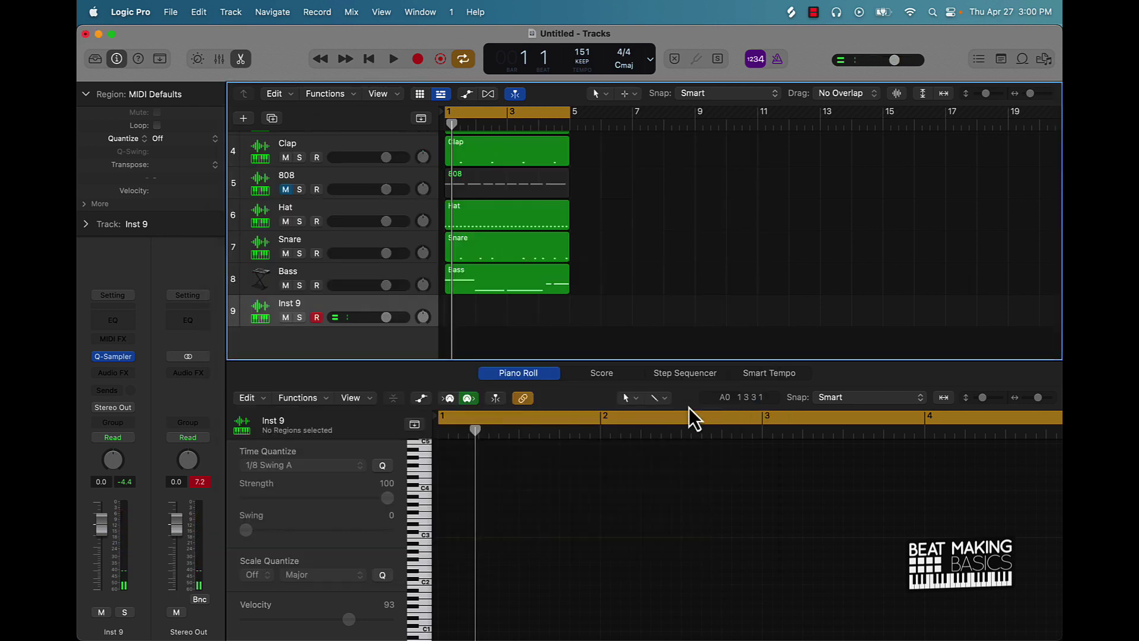
pyautogui.click(700, 372)
pyautogui.click(1002, 423)
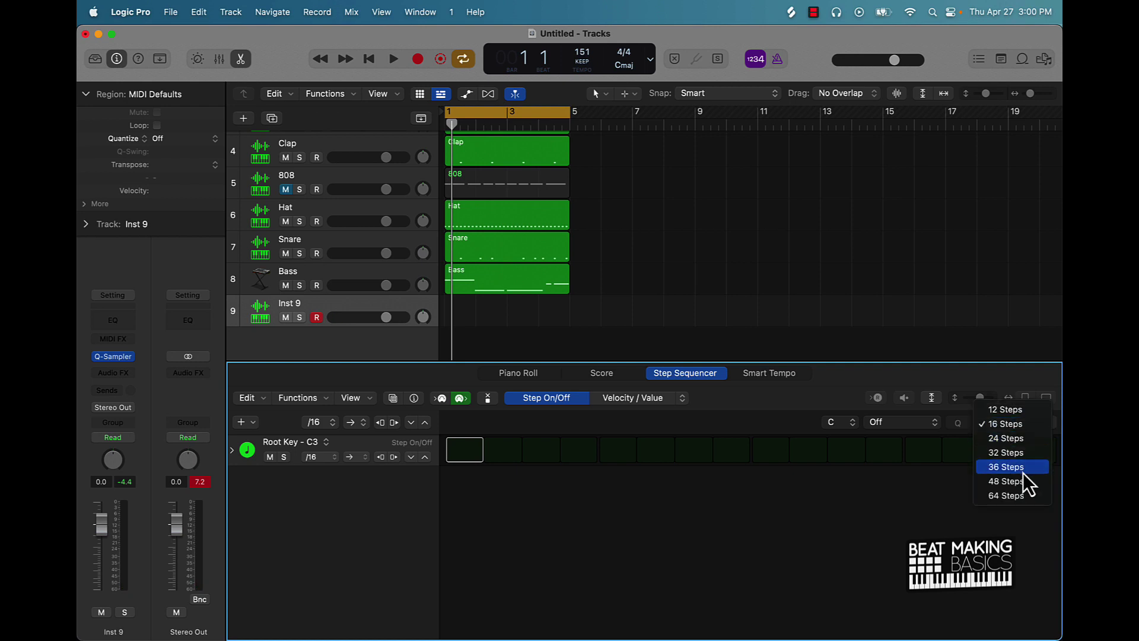
pyautogui.click(1023, 454)
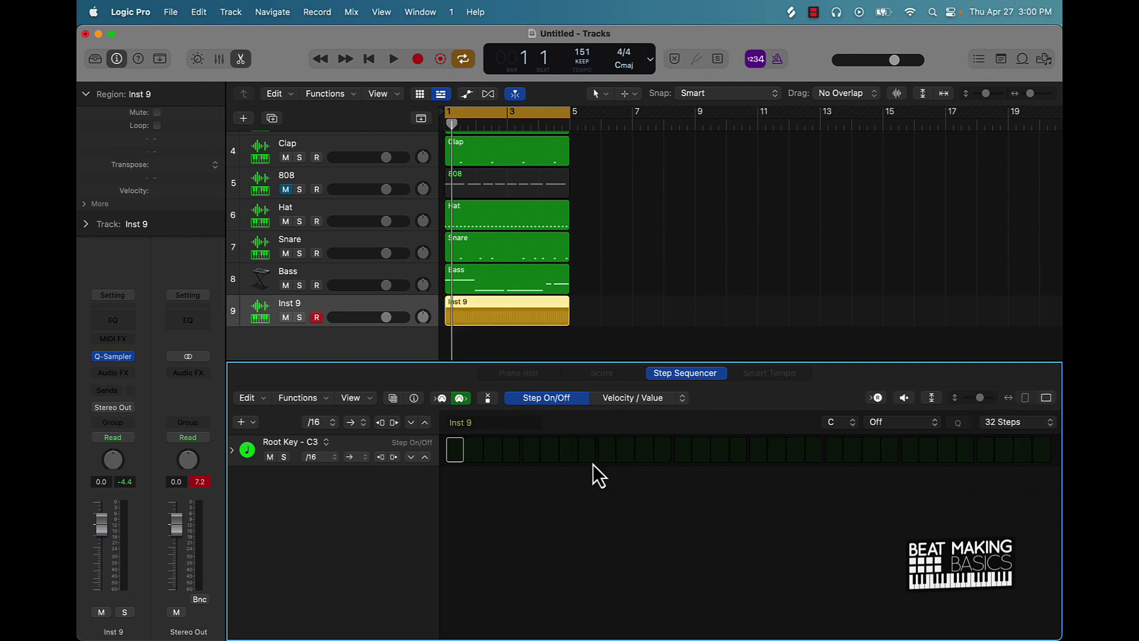
pyautogui.click(454, 452)
pyautogui.press('space')
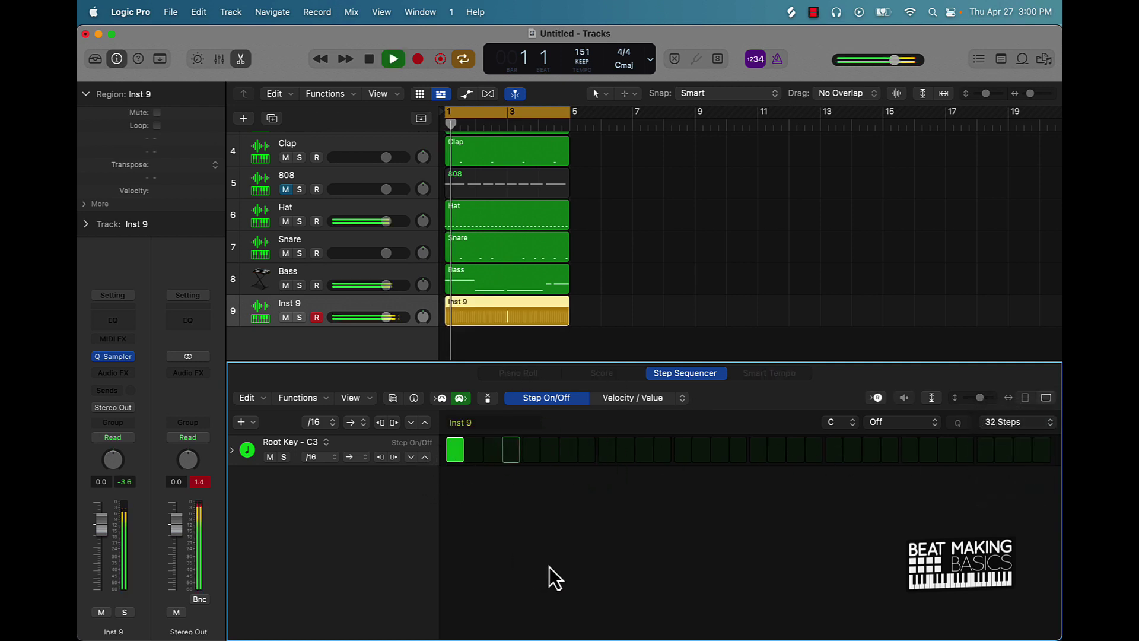
pyautogui.press('space')
# Step: Move the second kick from step 6 to step 7, trying and removing a hit on step 11
pyautogui.click(550, 451)
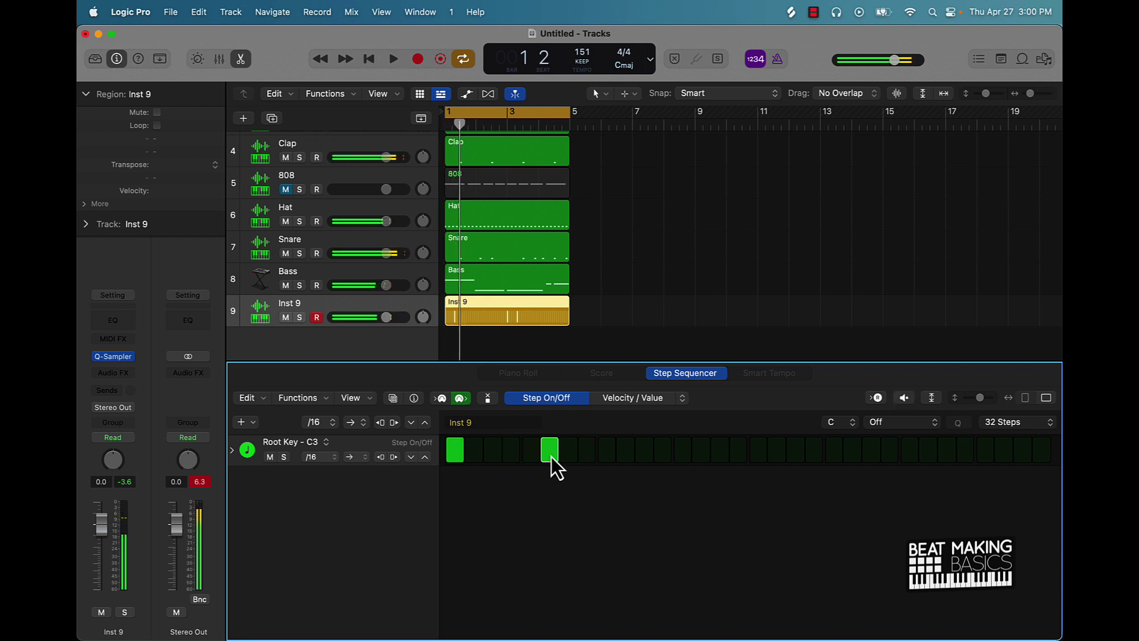
pyautogui.click(549, 452)
pyautogui.click(568, 452)
pyautogui.press('space')
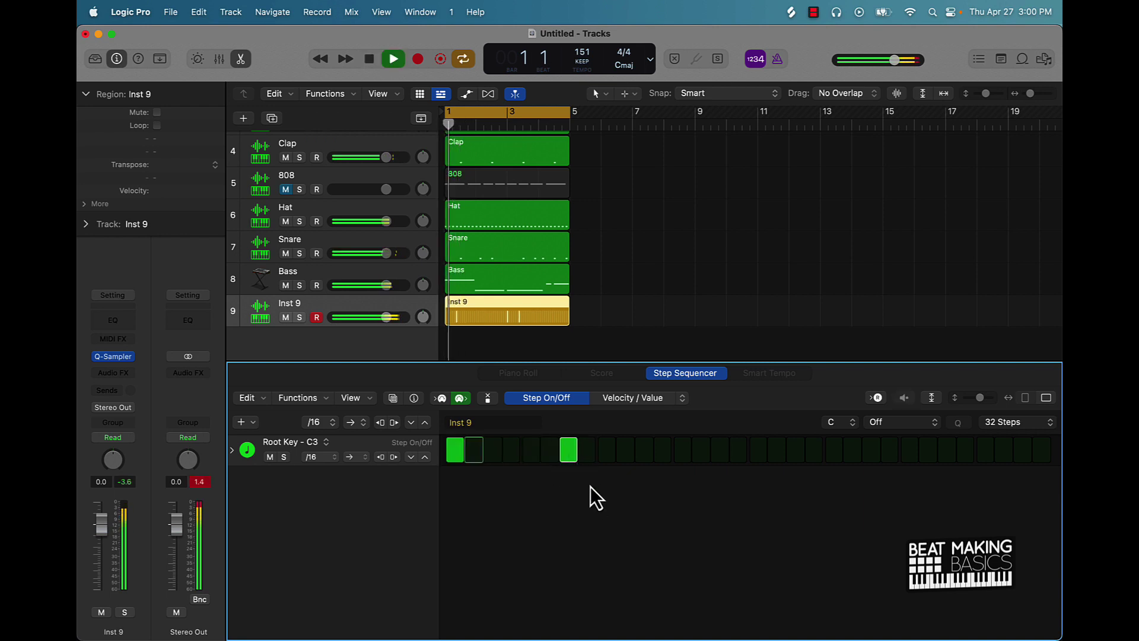
pyautogui.press('space')
pyautogui.click(644, 451)
pyautogui.press('space')
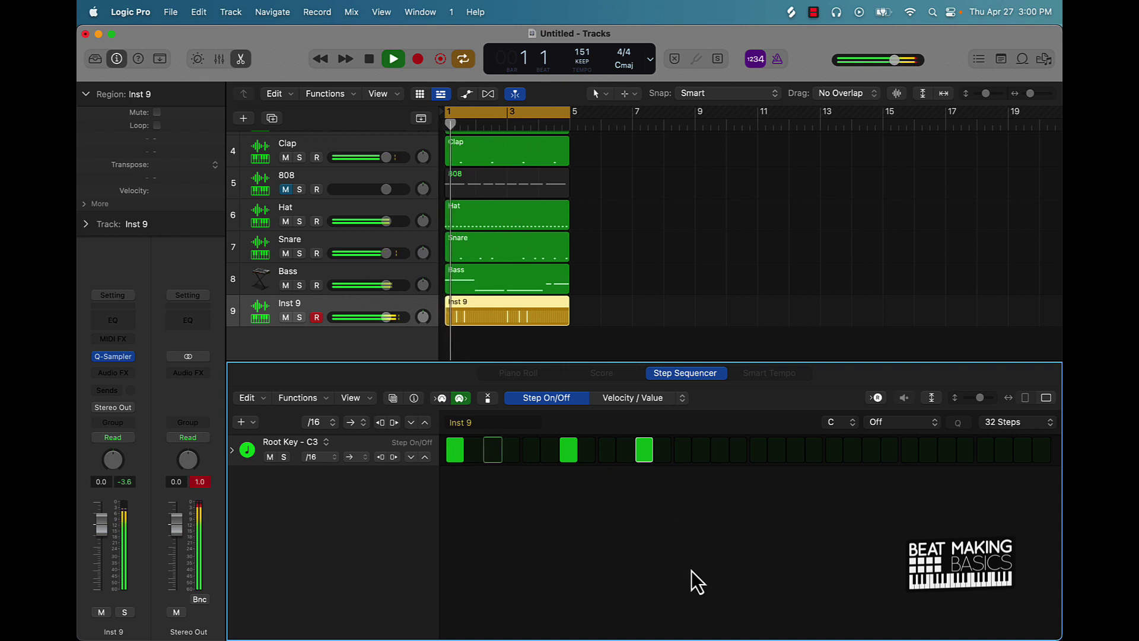
pyautogui.press('space')
pyautogui.click(644, 452)
pyautogui.press('space')
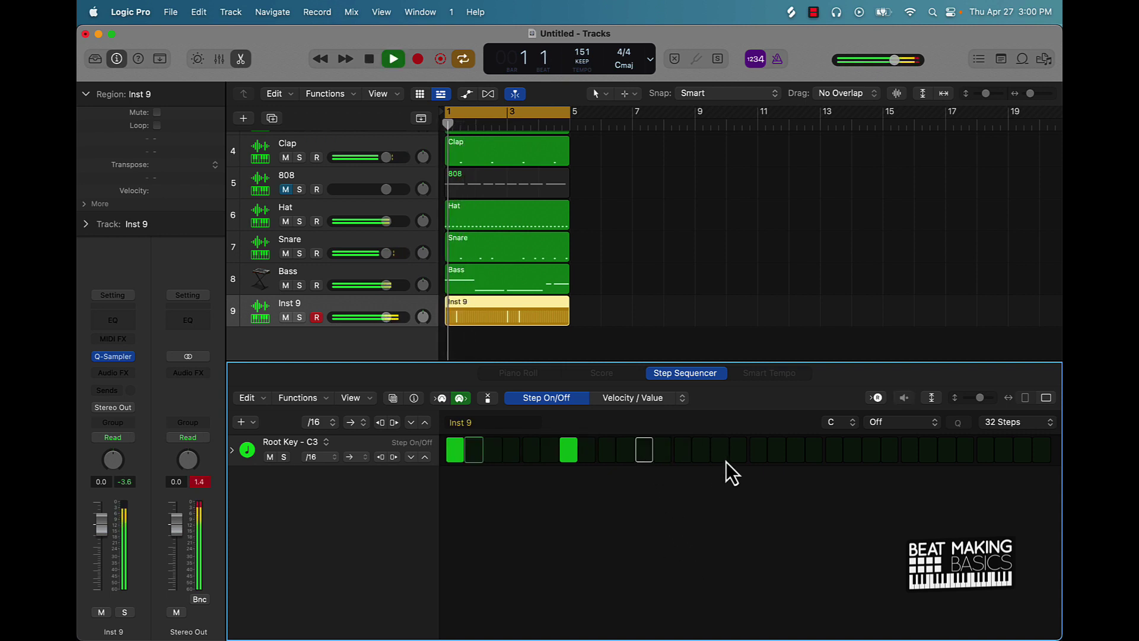
pyautogui.press('space')
# Step: Add kick hits on steps 13 and 15, auditioning and dropping step 11 again
pyautogui.click(681, 454)
pyautogui.press('space')
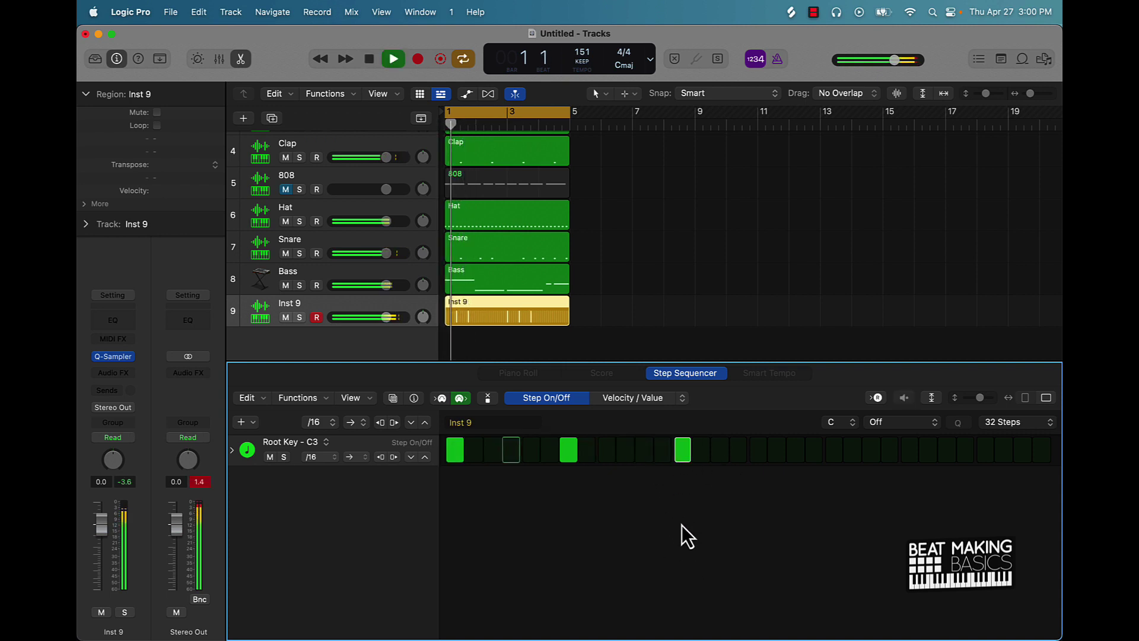
pyautogui.press('space')
pyautogui.press('space')
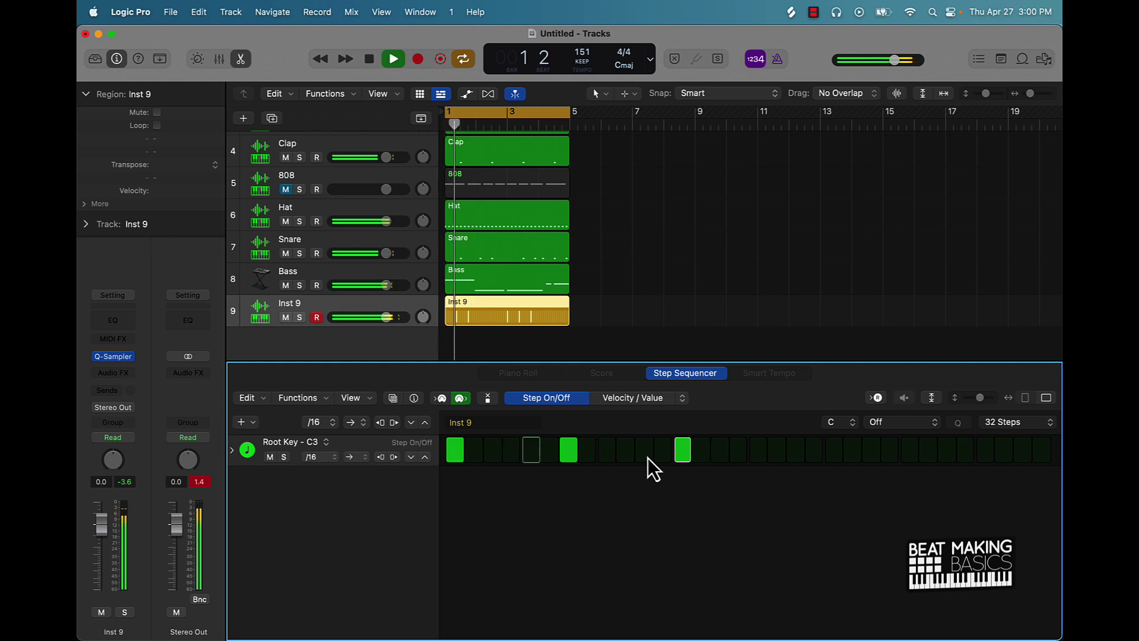
pyautogui.click(646, 454)
pyautogui.press('space')
pyautogui.press('space')
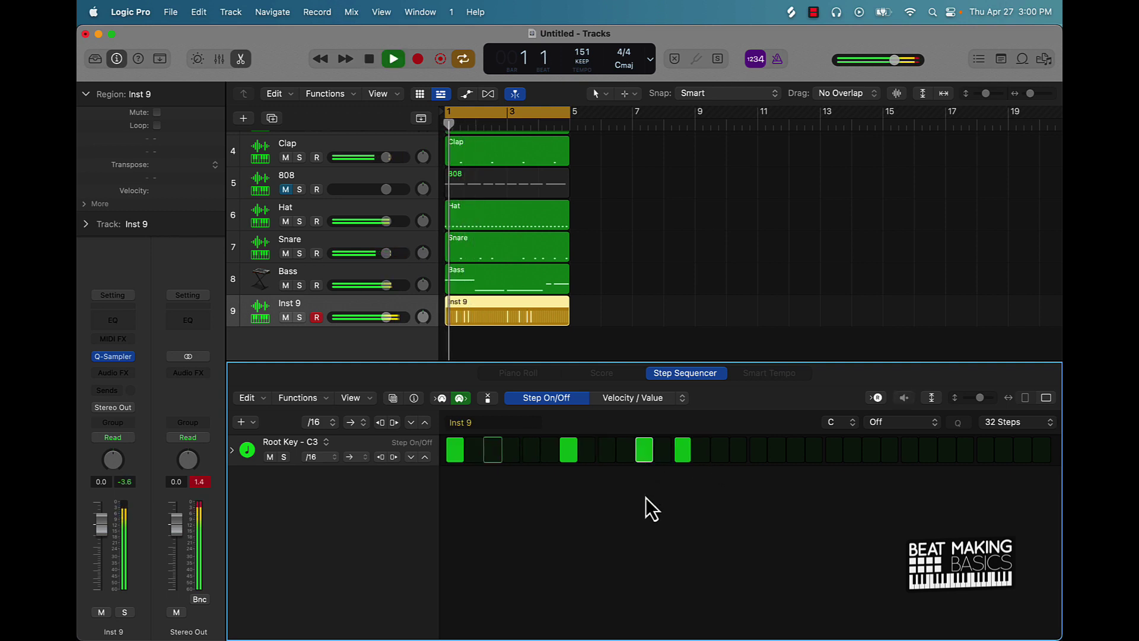
pyautogui.press('space')
pyautogui.press('space')
pyautogui.click(646, 452)
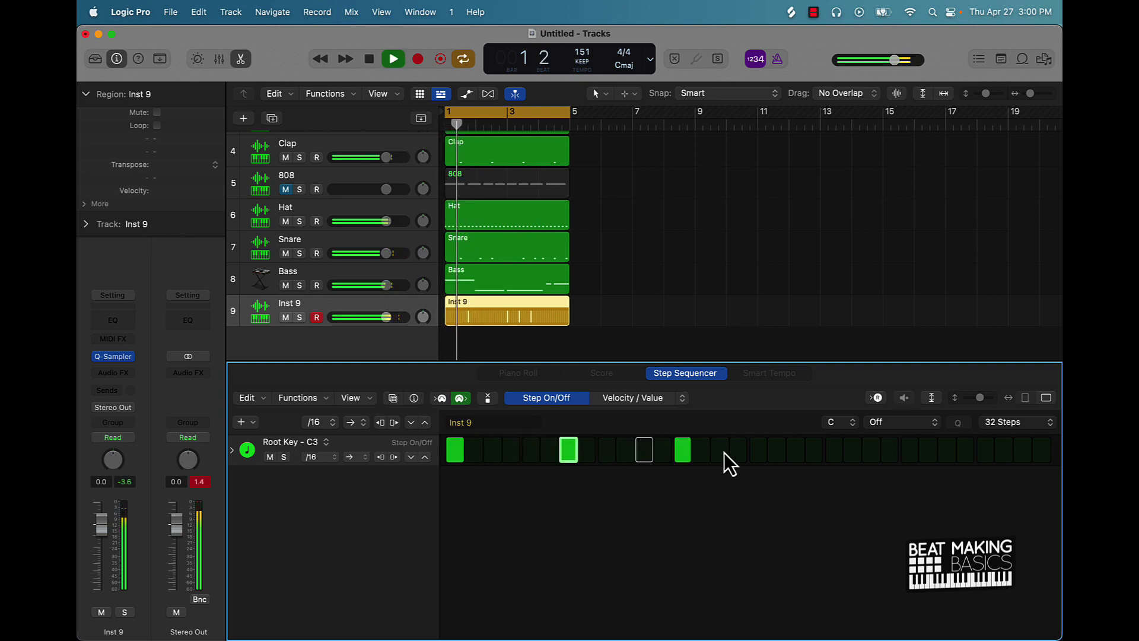
pyautogui.click(721, 451)
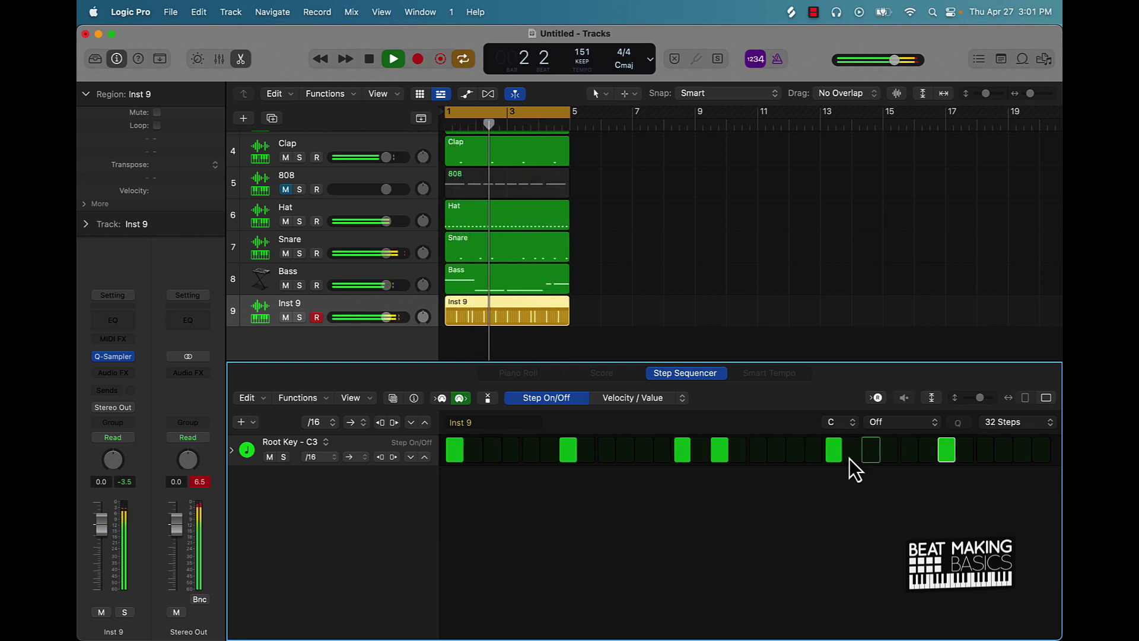
# Step: Convert the Inst 9 pattern to a MIDI region, name the track Kick, and move Bass higher
pyautogui.rightClick(524, 308)
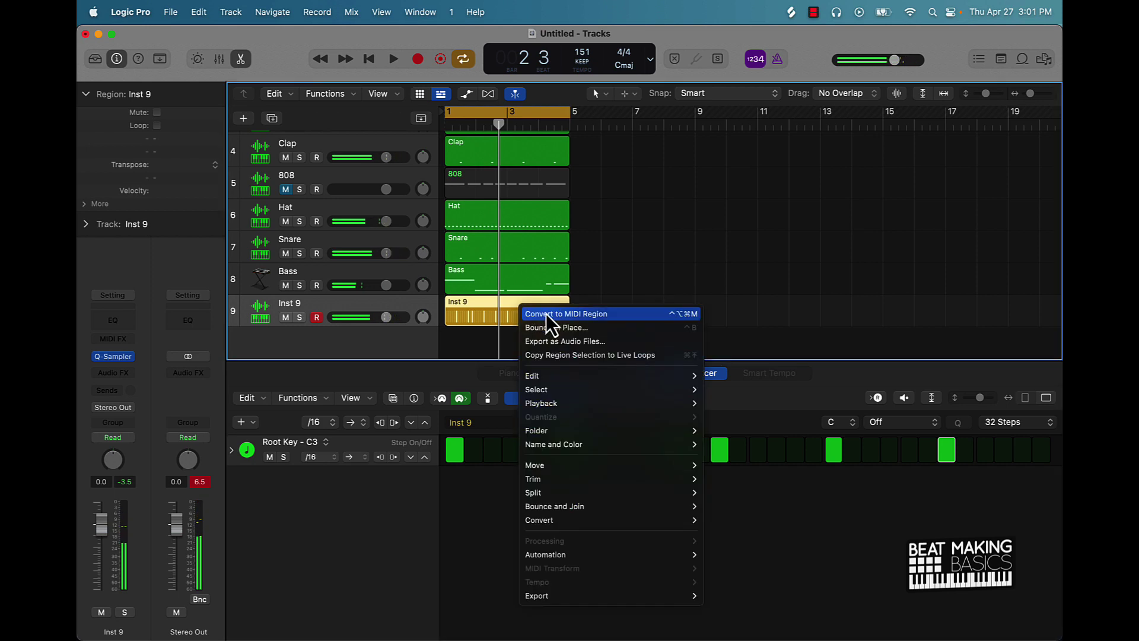
pyautogui.click(546, 313)
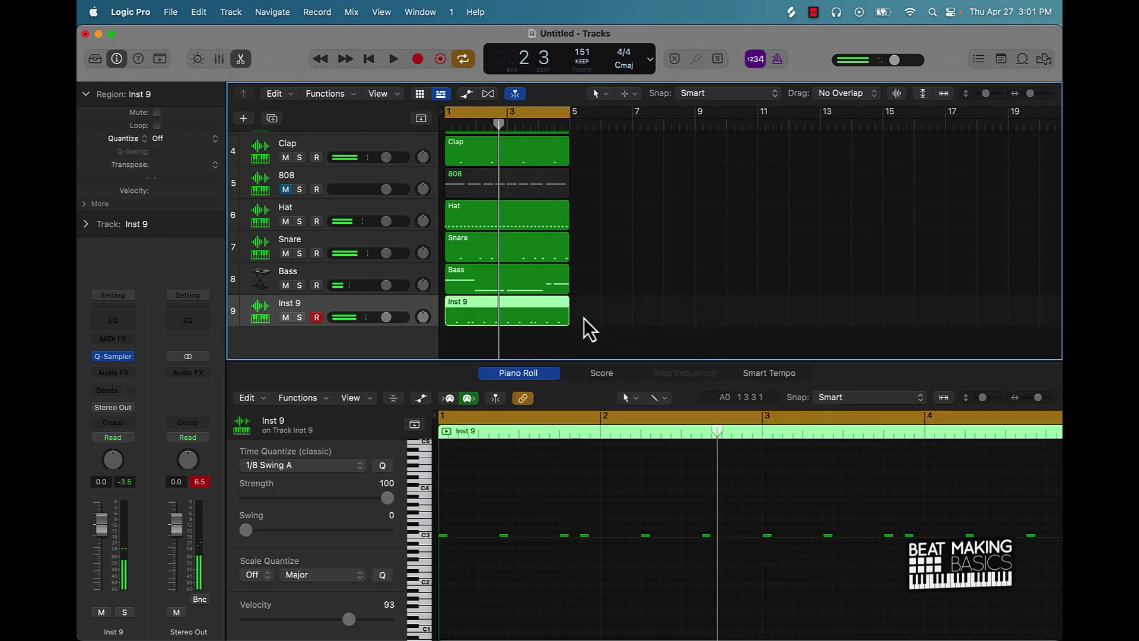
pyautogui.doubleClick(287, 304)
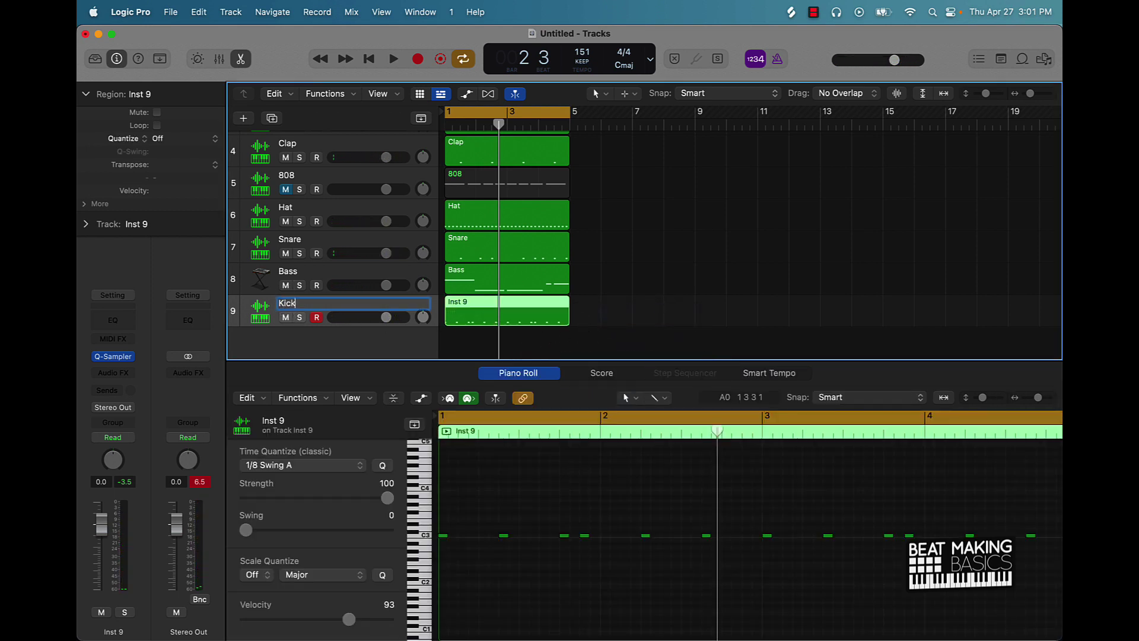
pyautogui.press('Return')
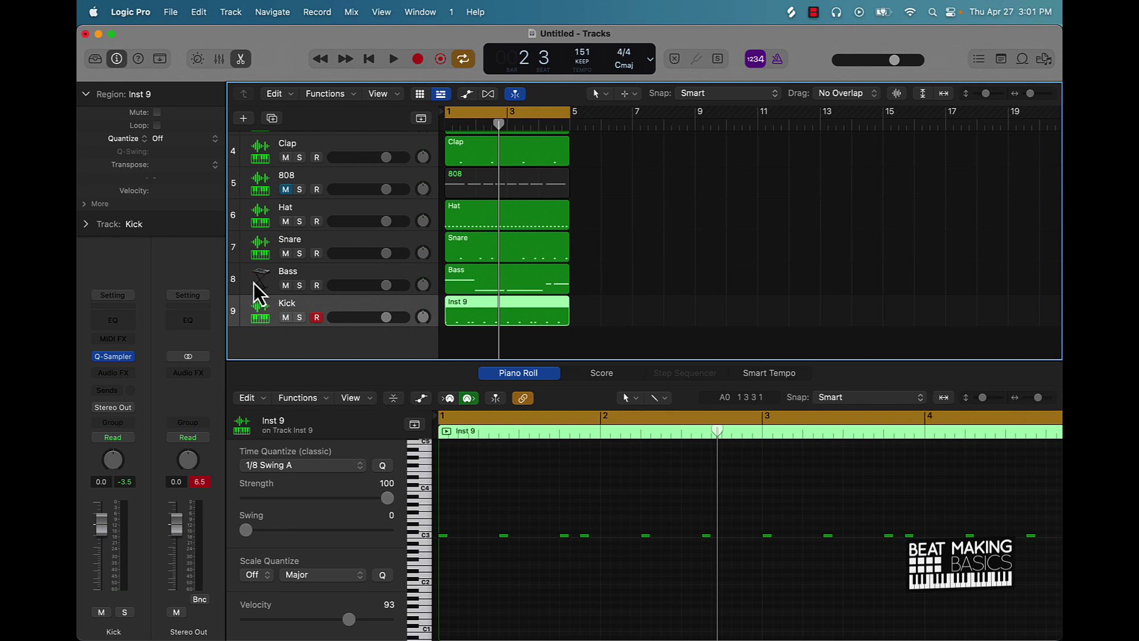
pyautogui.moveTo(263, 278); pyautogui.dragTo(295, 214)
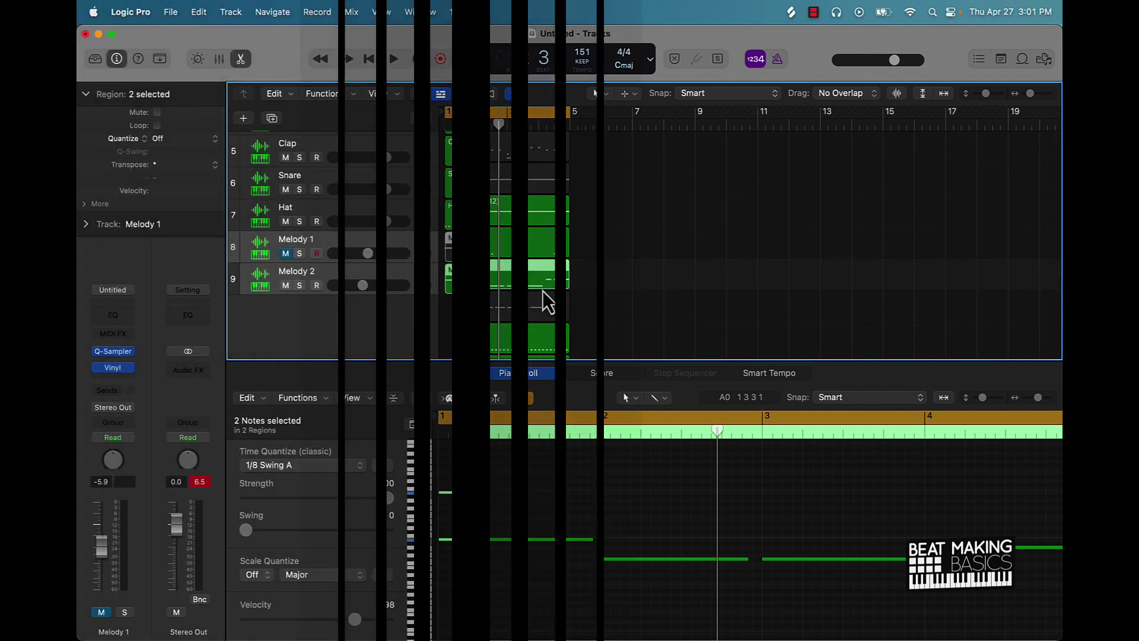
# Step: Start playback, unmute Melody 1, and select the Melody 2 track
pyautogui.press('space')
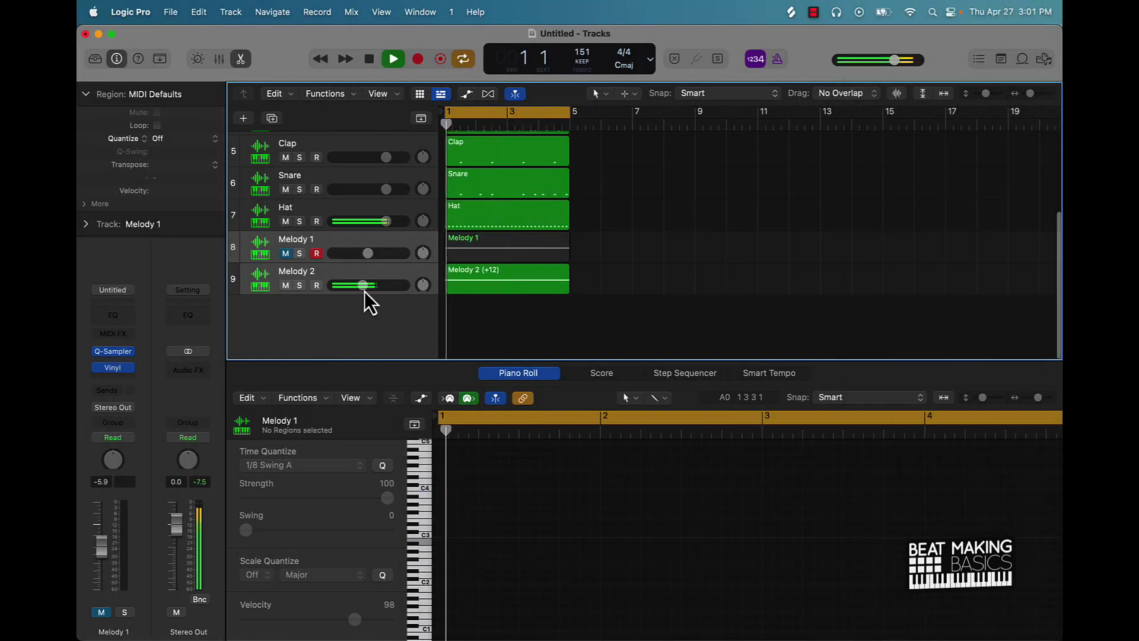
pyautogui.click(286, 254)
pyautogui.click(270, 278)
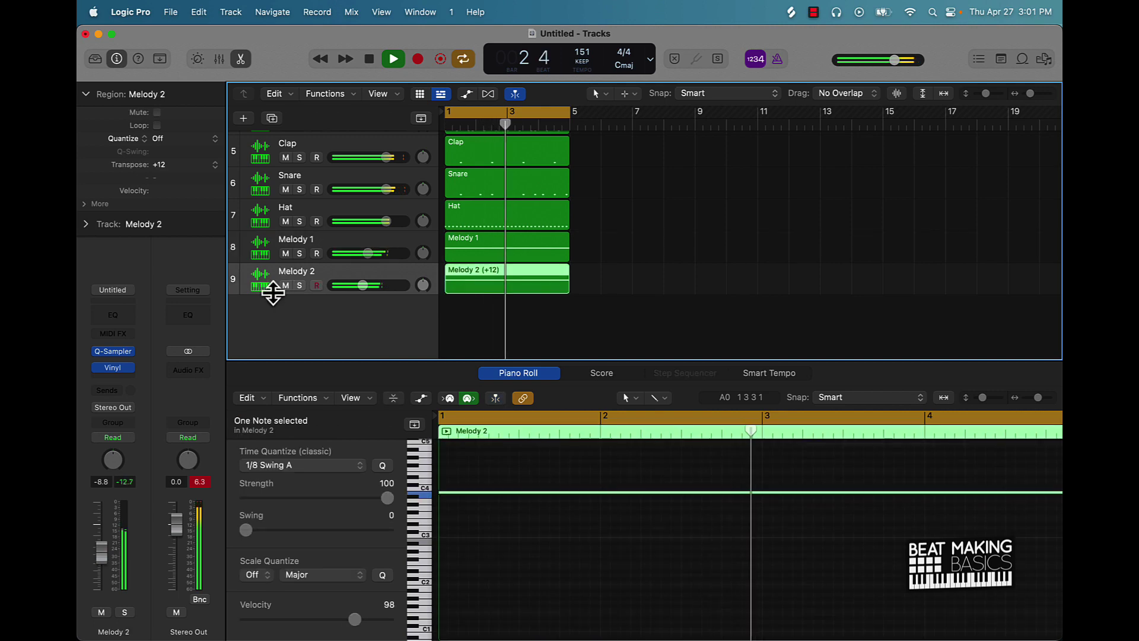
# Step: Create a new software instrument track running stereo Retro Synth
pyautogui.click(242, 119)
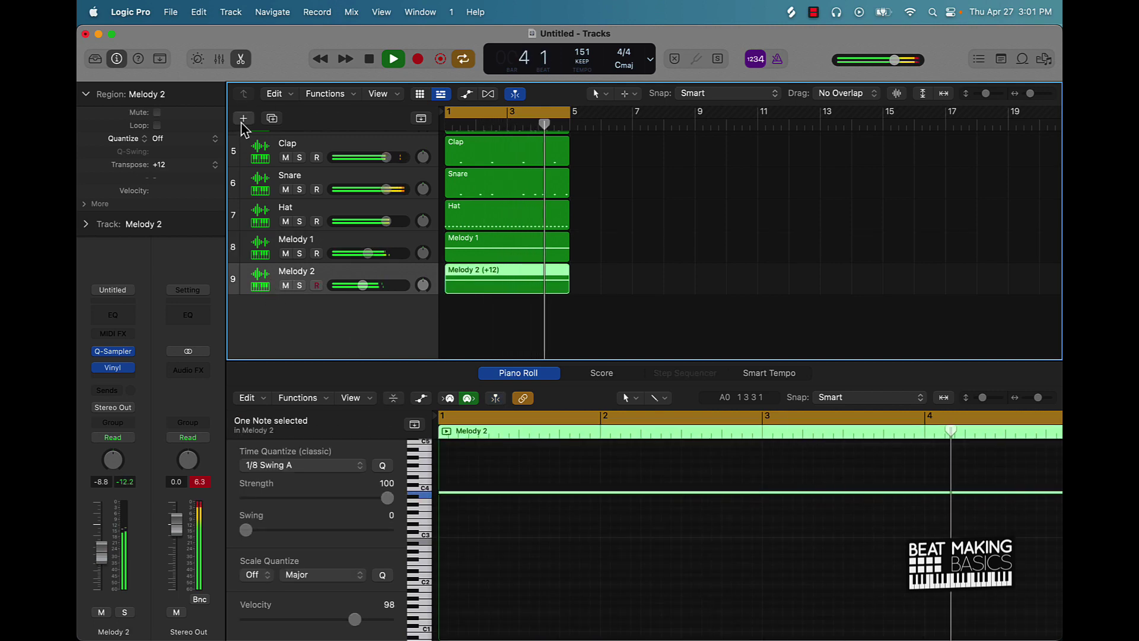
pyautogui.click(540, 310)
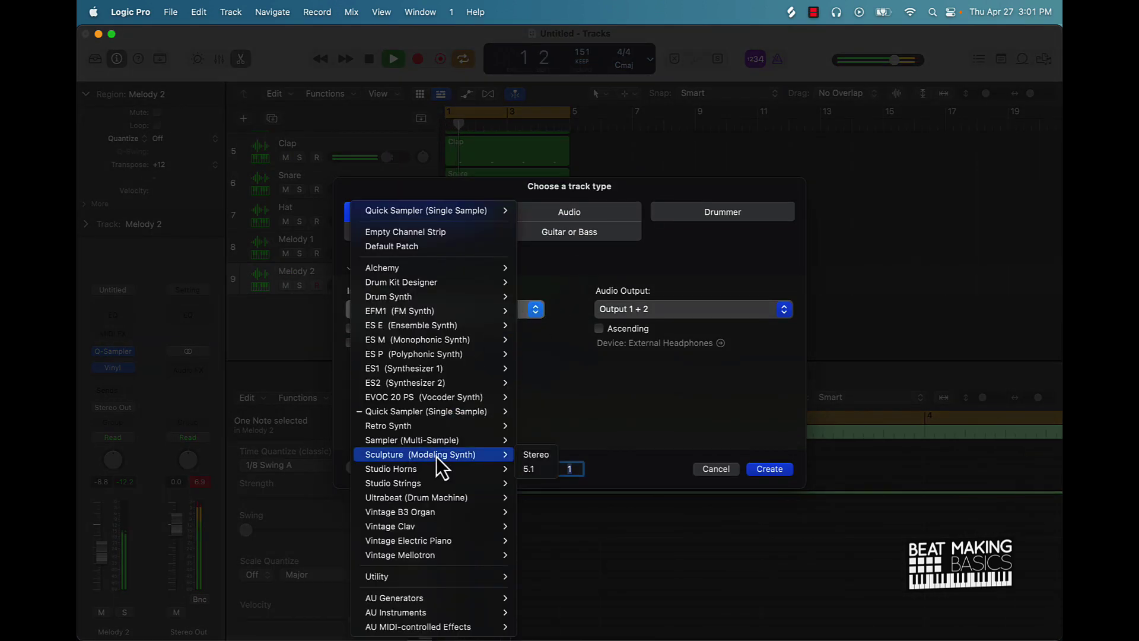
pyautogui.moveTo(418, 429)
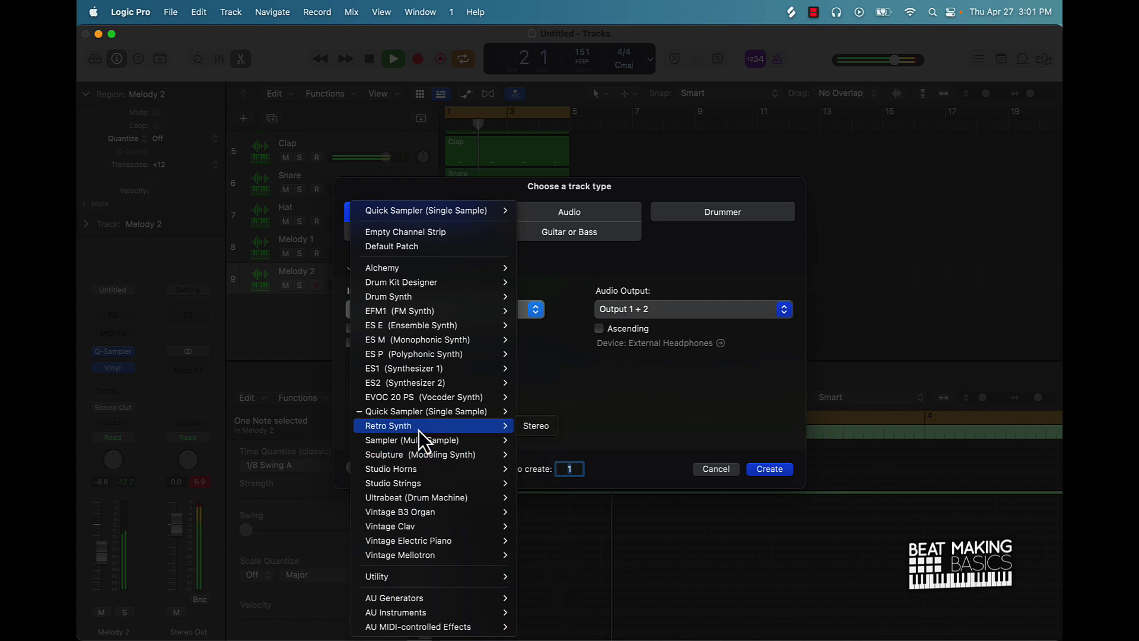
pyautogui.click(526, 427)
pyautogui.click(769, 469)
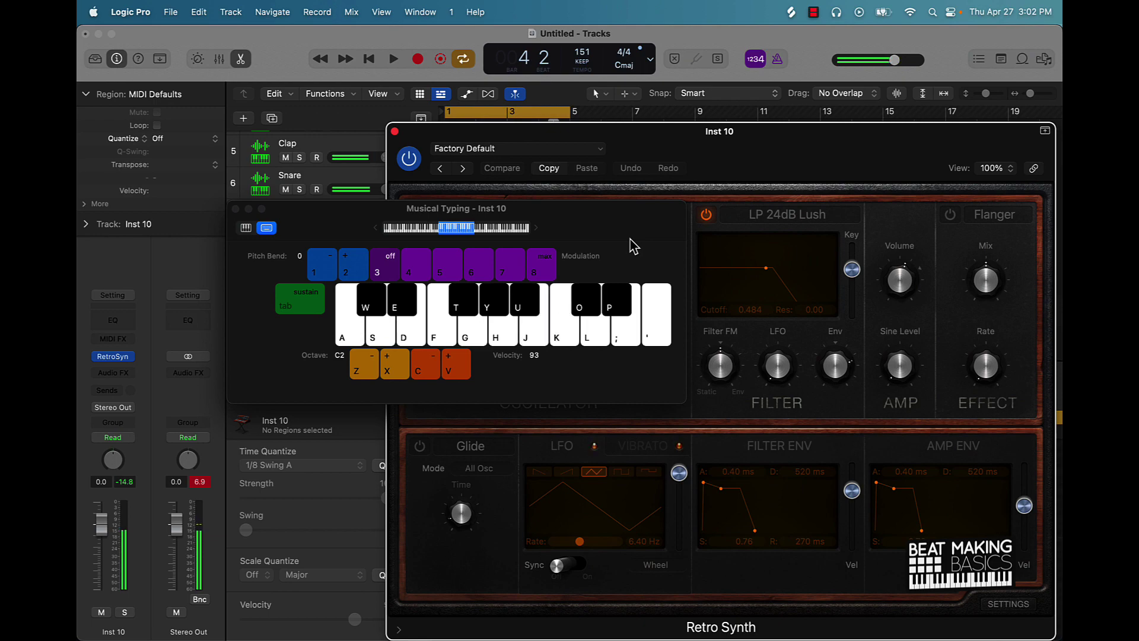
# Step: Play melody notes on Retro Synth with Musical Typing and select a group of the recorded notes
pyautogui.press('g')
pyautogui.press('t')
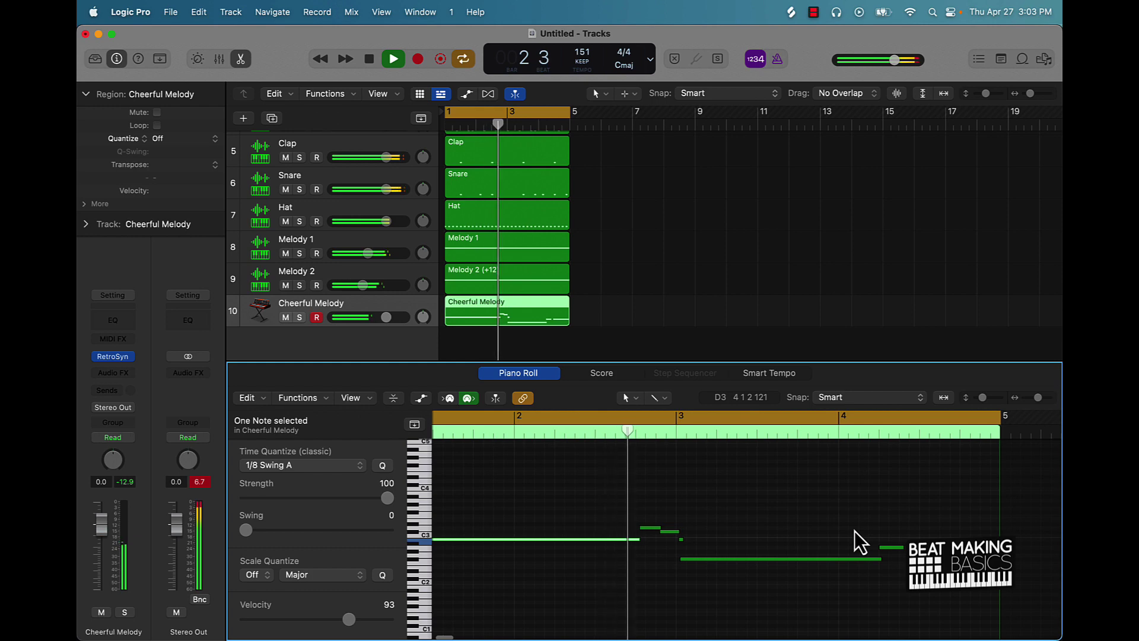
pyautogui.moveTo(868, 519); pyautogui.dragTo(963, 547)
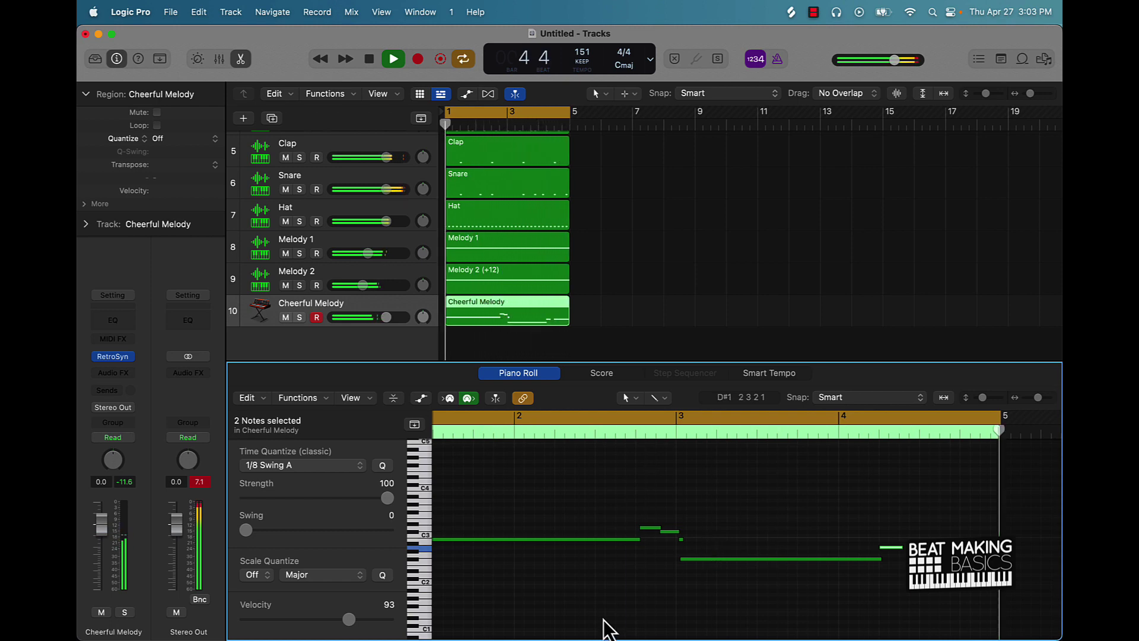
# Step: Return to the track list and unmute the 808 track
pyautogui.click(318, 318)
pyautogui.scroll(5, 314, 270)
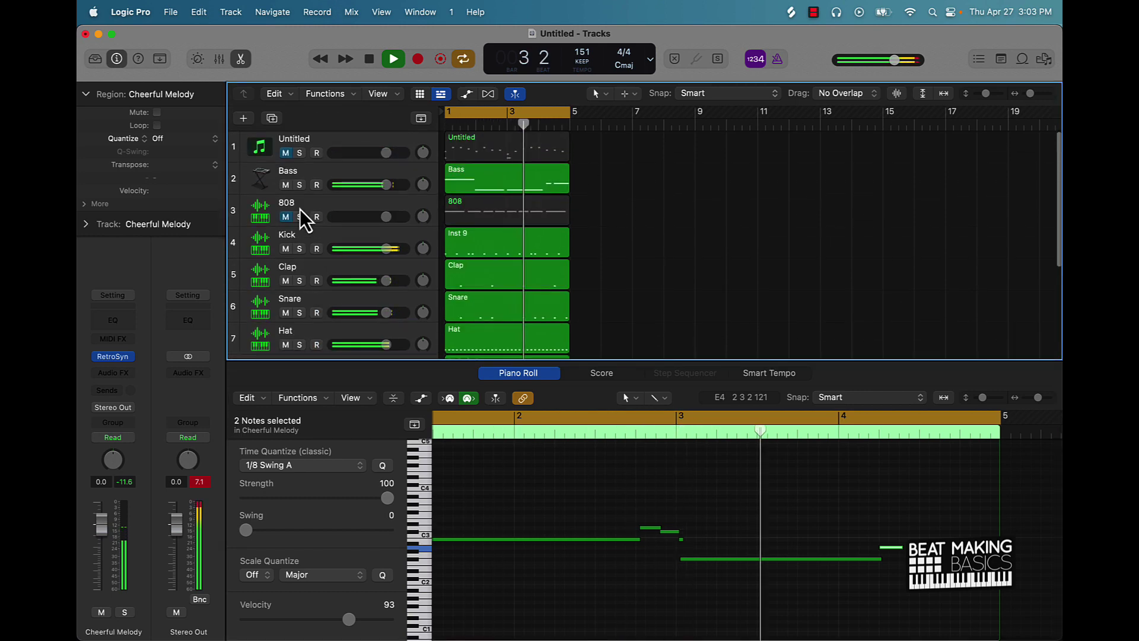
pyautogui.click(286, 217)
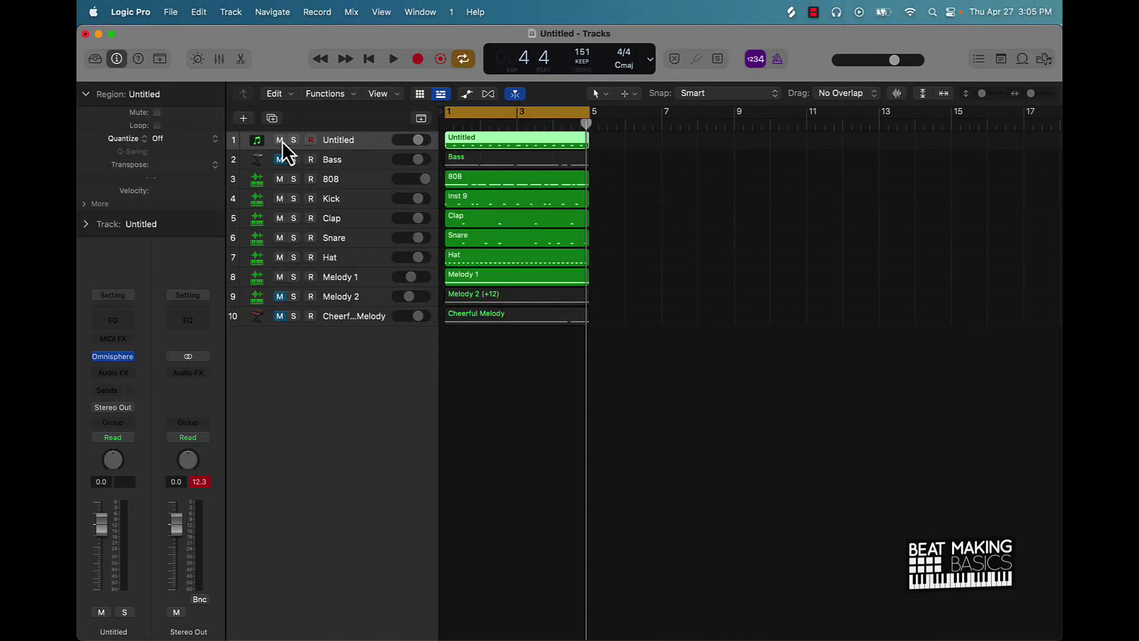
pyautogui.click(281, 141)
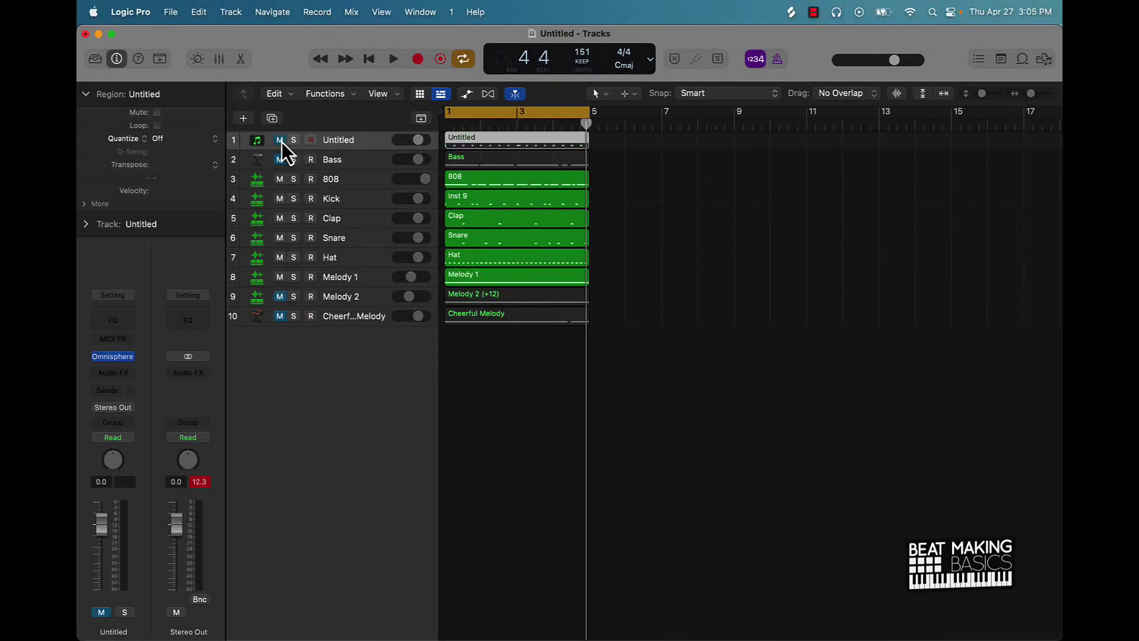